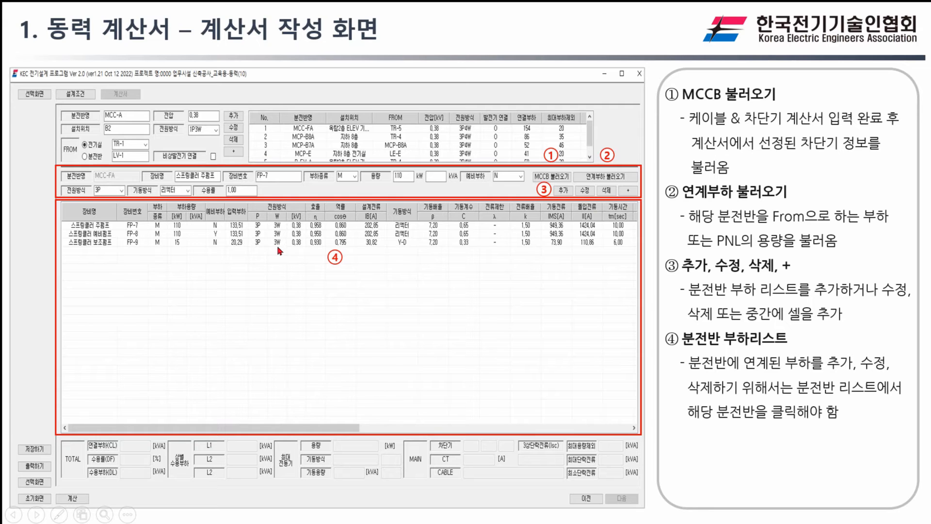
pyautogui.press('Right')
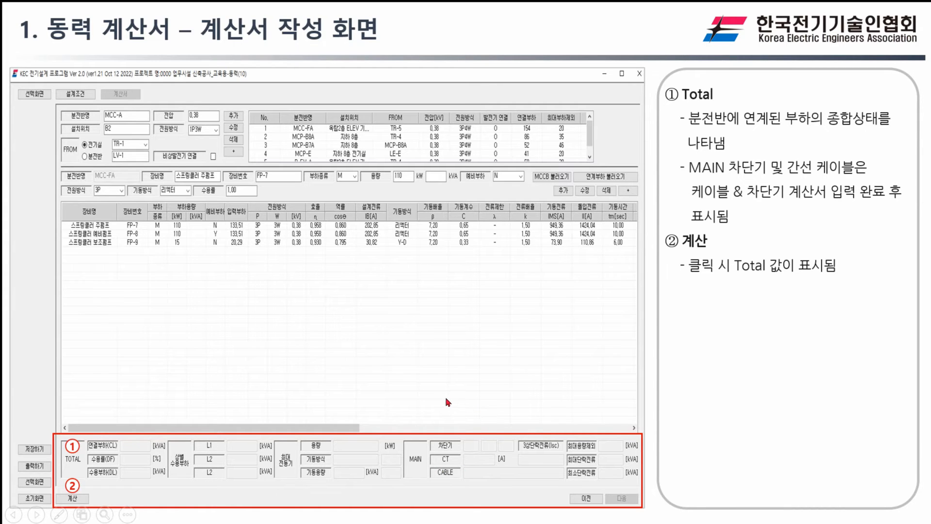
pyautogui.click(194, 389)
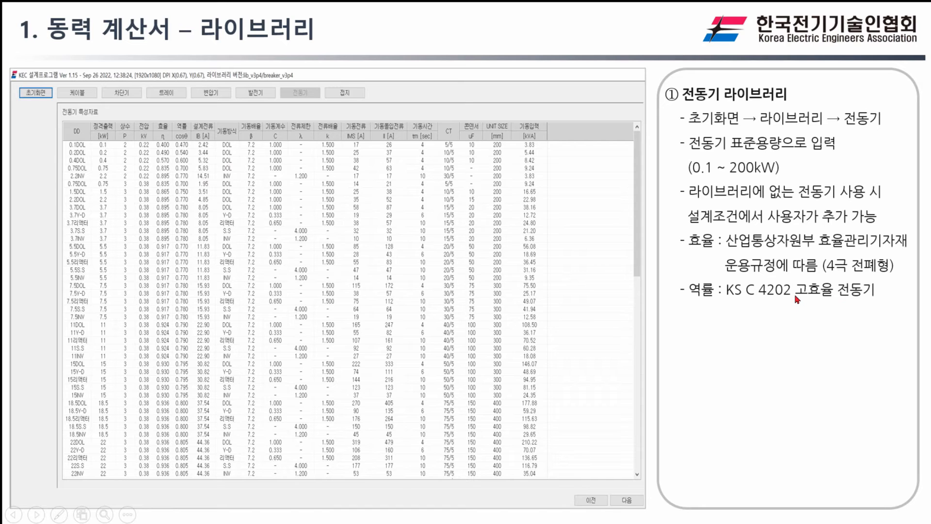
pyautogui.click(280, 230)
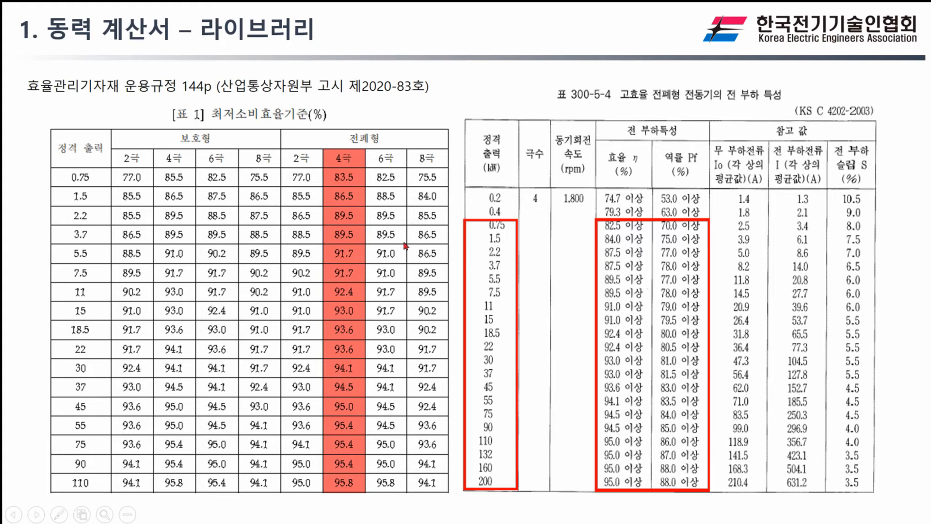
pyautogui.press('Right')
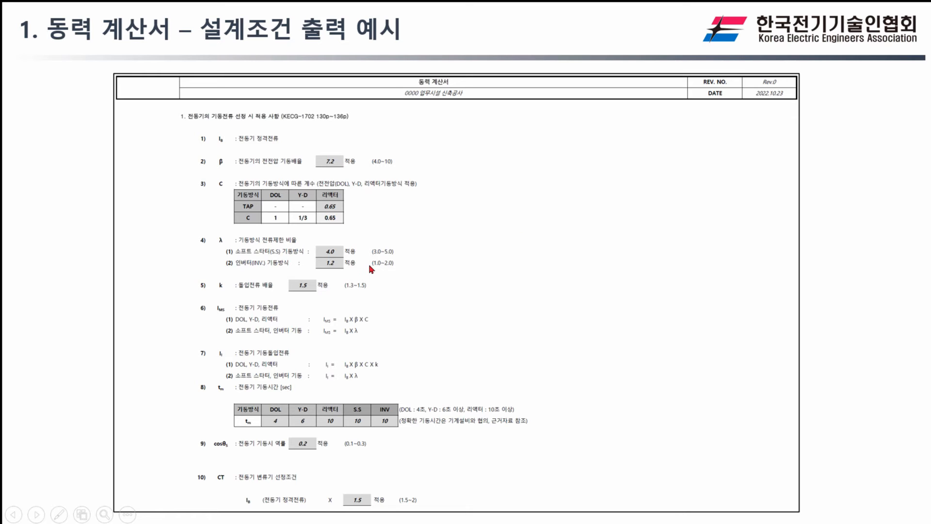
pyautogui.click(380, 260)
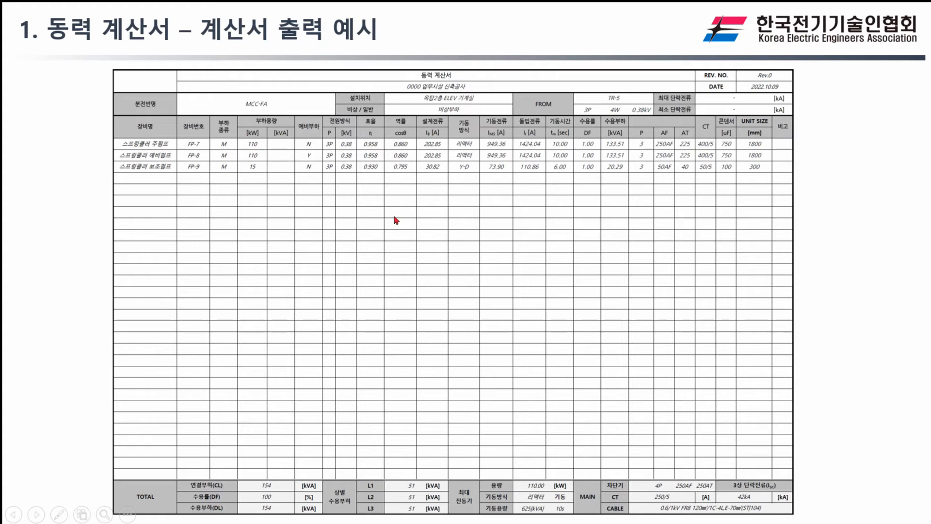
# Step: Switch from the slides to the KEC electrical design program (KEC 전기설계 프로그램 Ver 2.0)
pyautogui.hotkey('alt', 'Tab')
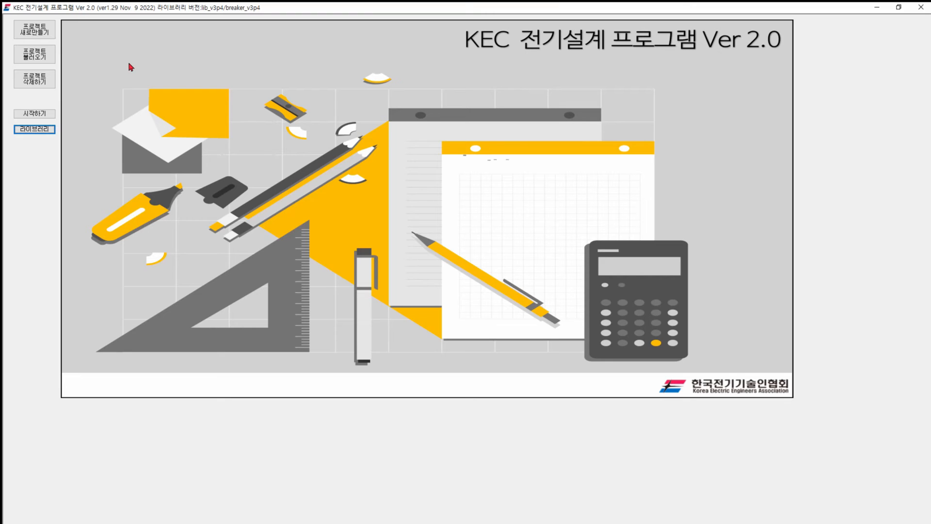
pyautogui.click(33, 57)
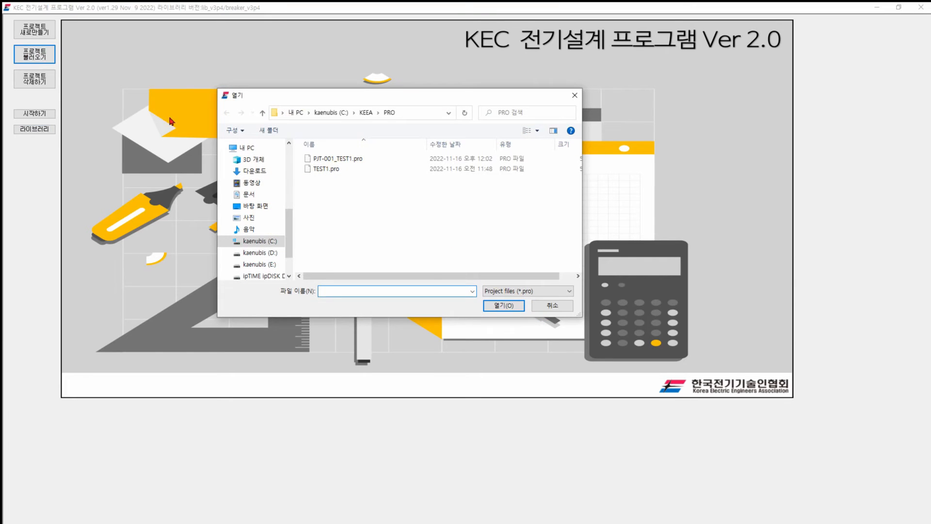
pyautogui.press('Escape')
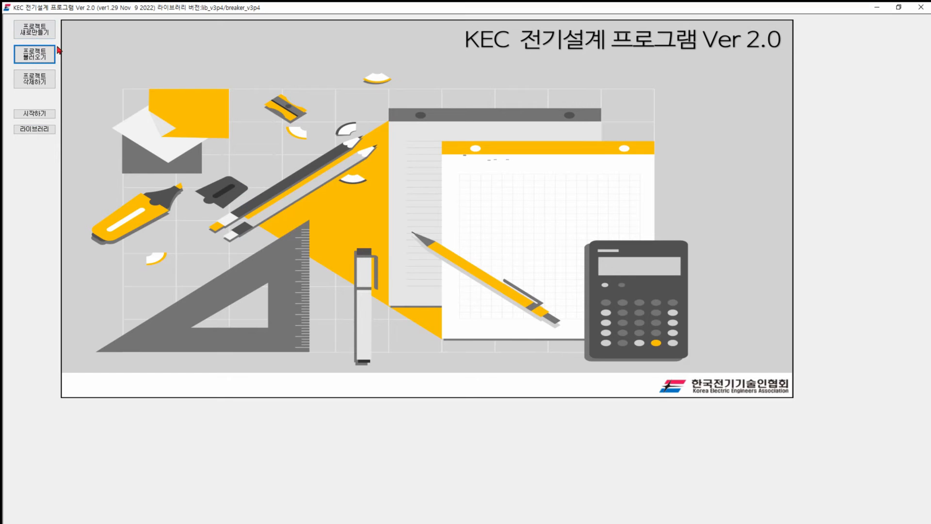
pyautogui.click(37, 30)
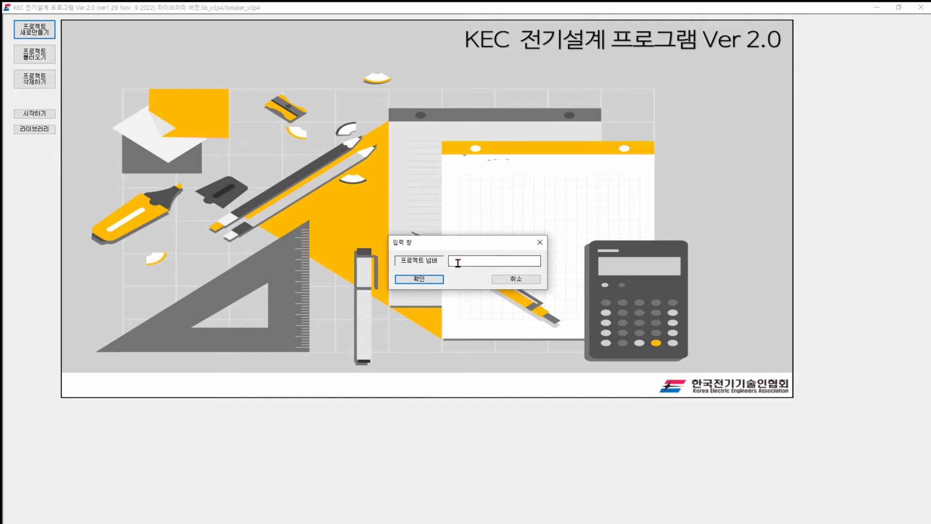
pyautogui.click(515, 279)
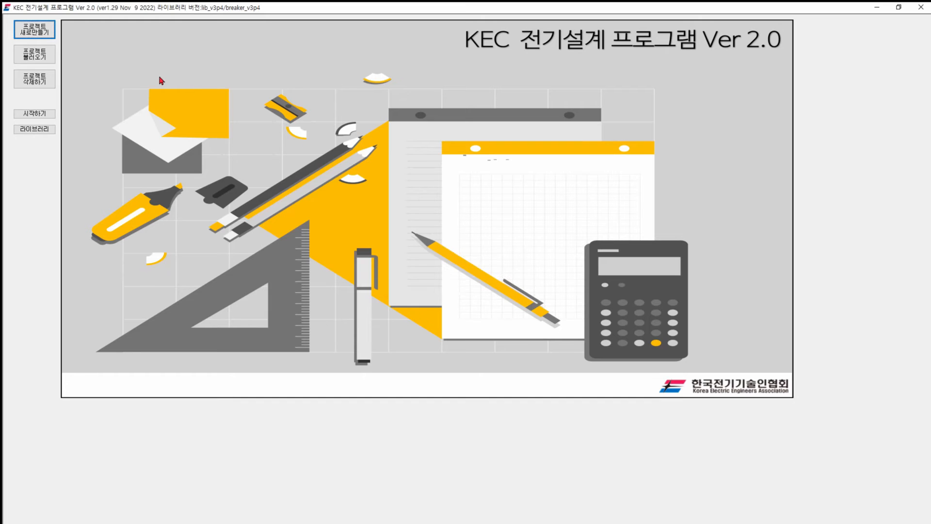
# Step: Open the existing project file PJT-001_TEST1.pro from the PRO folder
pyautogui.click(35, 54)
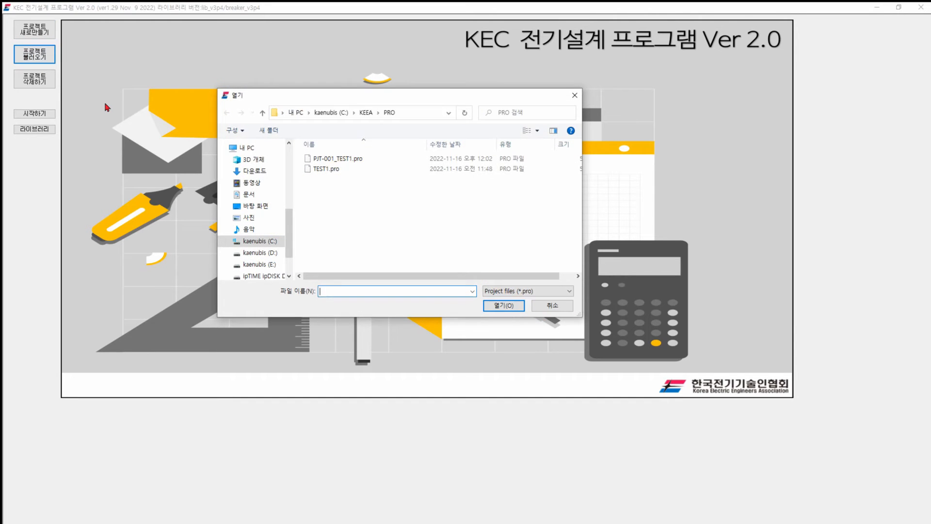
pyautogui.click(341, 162)
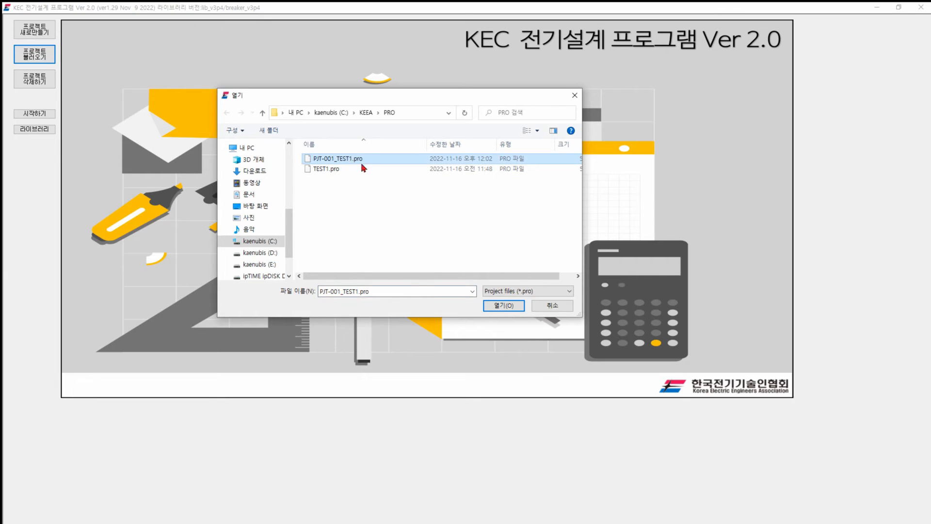
pyautogui.click(501, 306)
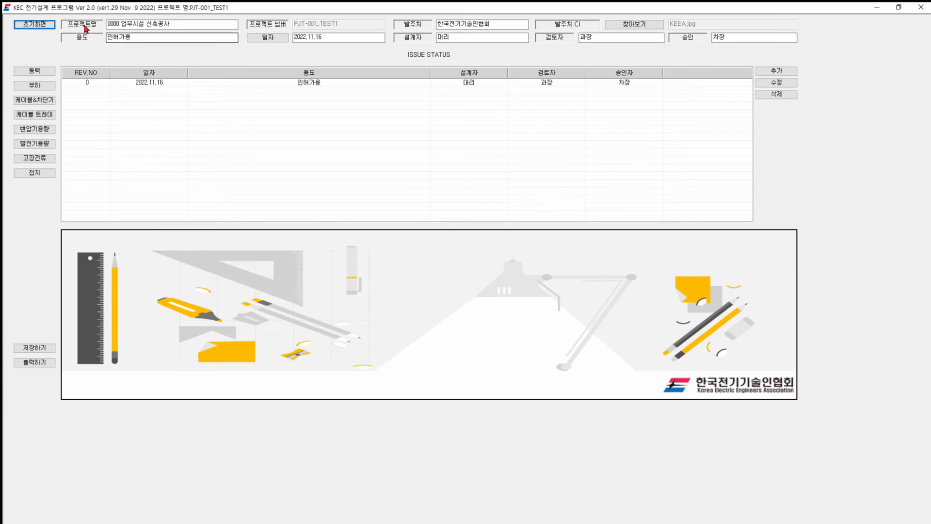
# Step: Review the project's name, purpose, client, designer, reviewer and approver fields and its revision 0 entry in the issue status list
pyautogui.click(147, 27)
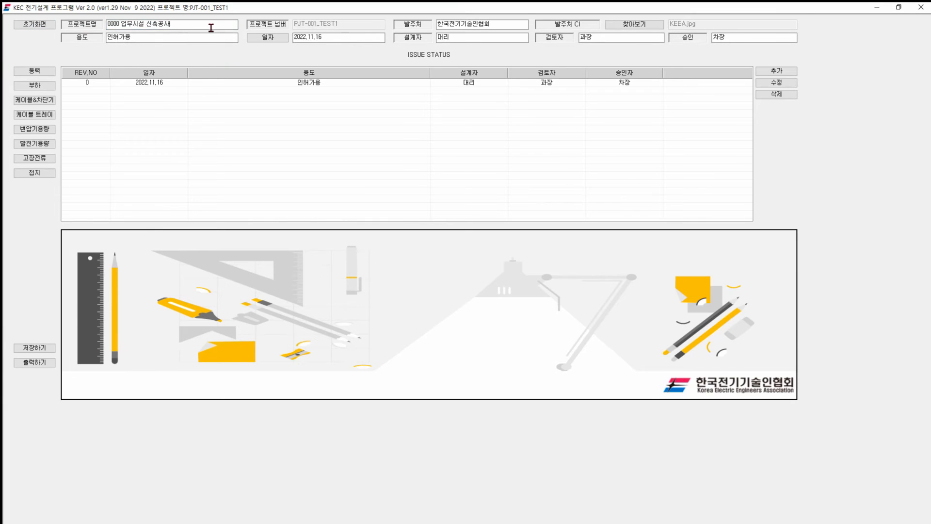
pyautogui.click(139, 37)
pyautogui.click(474, 25)
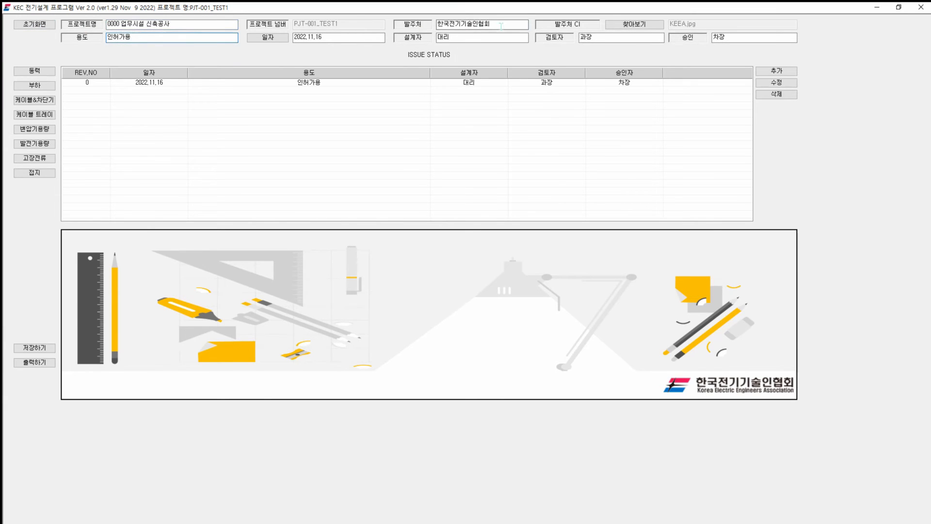
pyautogui.click(477, 37)
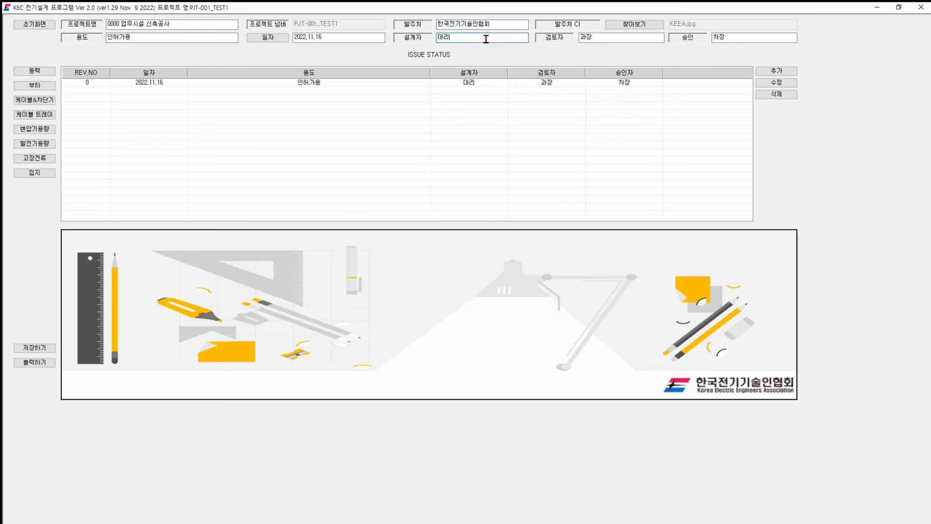
pyautogui.click(613, 38)
pyautogui.click(728, 39)
pyautogui.click(340, 83)
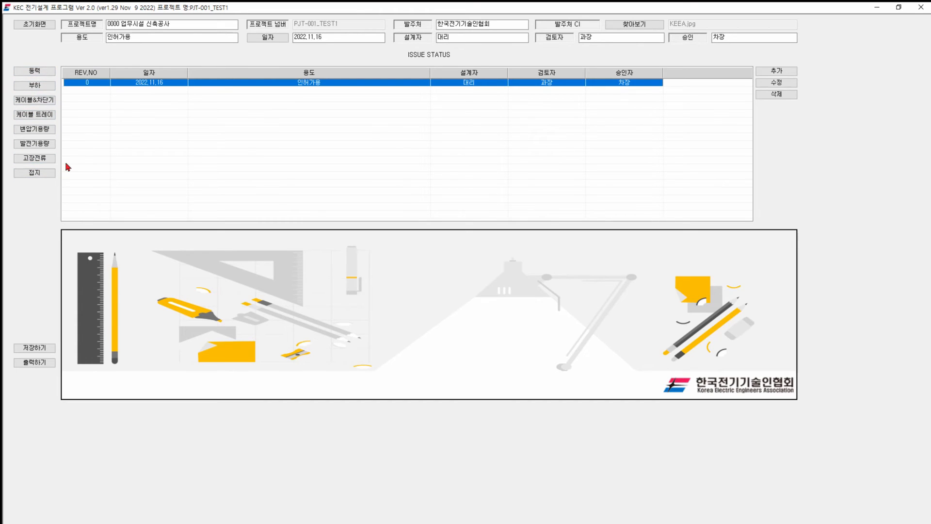
# Step: Open the project's motor power (동력) calculation at its design conditions (설계조건) page
pyautogui.click(36, 73)
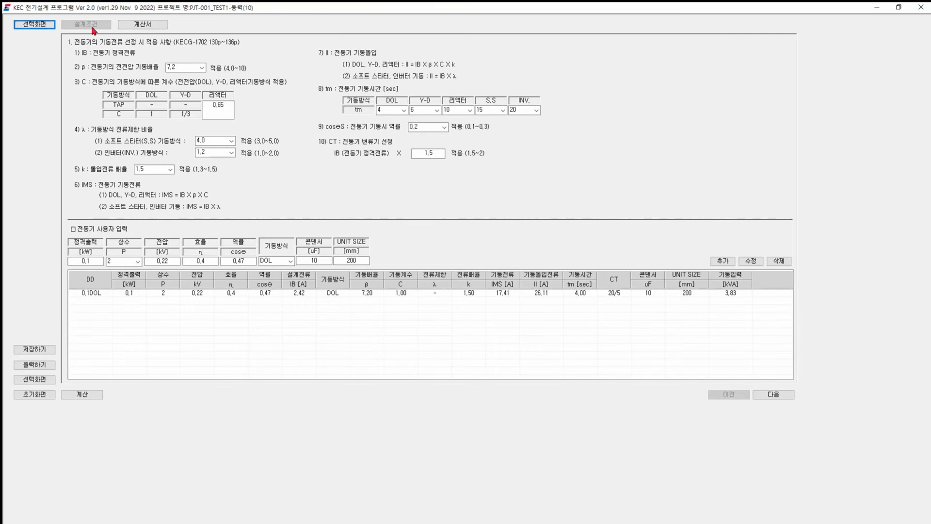
pyautogui.click(139, 25)
pyautogui.click(97, 27)
# Step: Set the motor's full-voltage starting multiple β to 6.0 in the design conditions
pyautogui.click(203, 68)
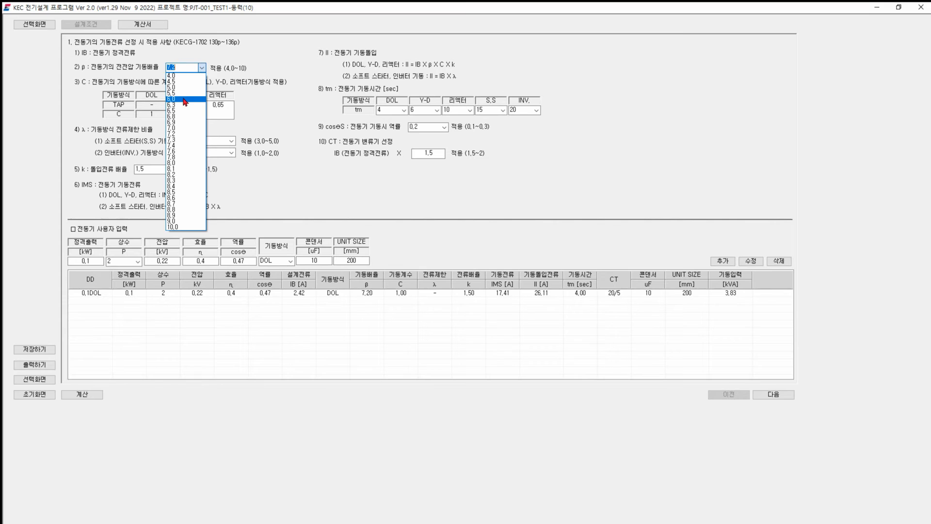
pyautogui.click(185, 100)
pyautogui.click(184, 69)
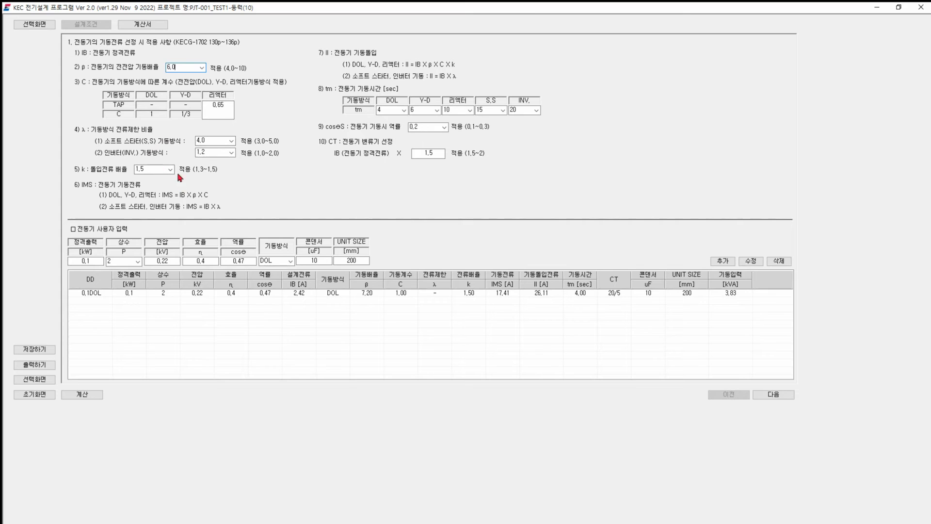
# Step: Set the current limit ratio λ for the inverter (INV.) starting method to 1.5
pyautogui.click(232, 141)
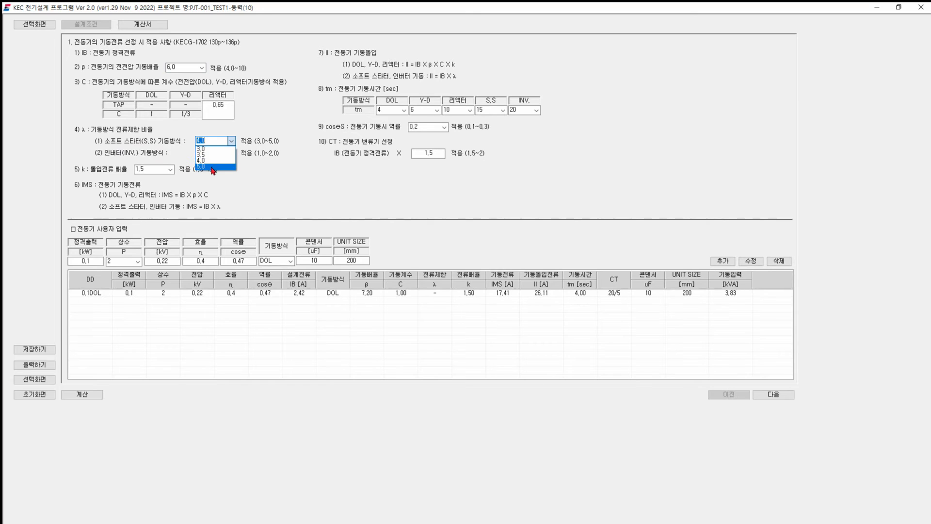
pyautogui.click(274, 173)
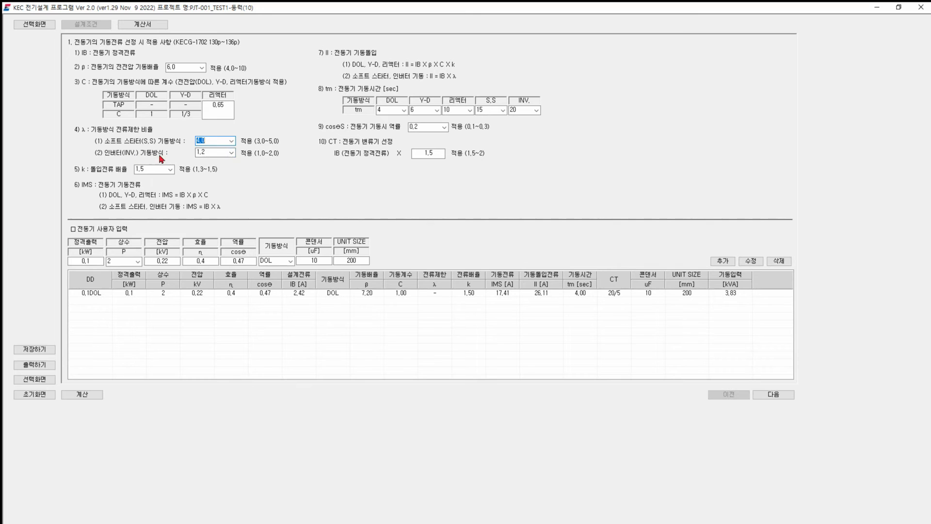
pyautogui.click(215, 153)
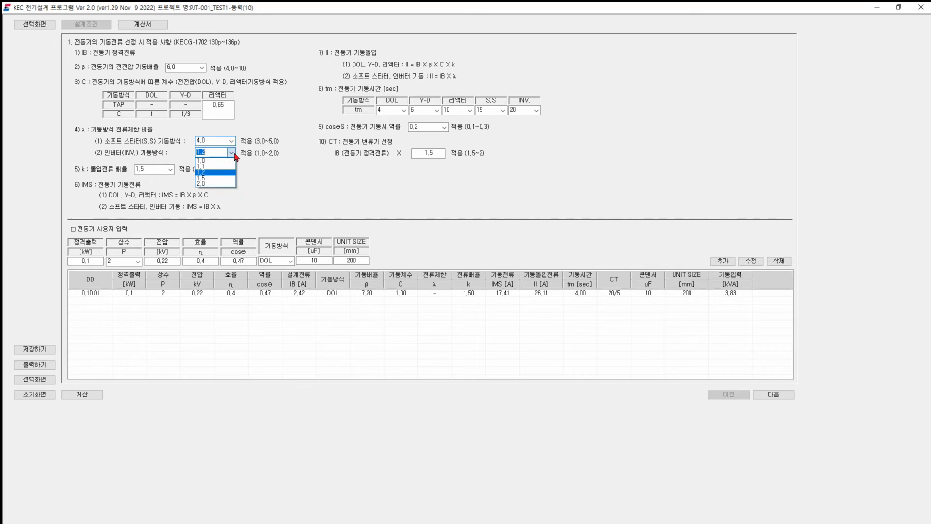
pyautogui.click(217, 179)
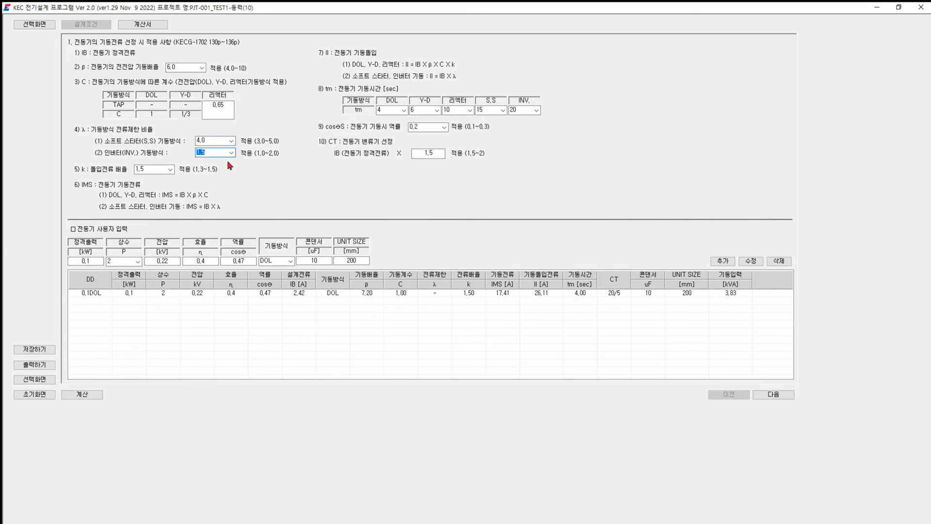
pyautogui.click(170, 169)
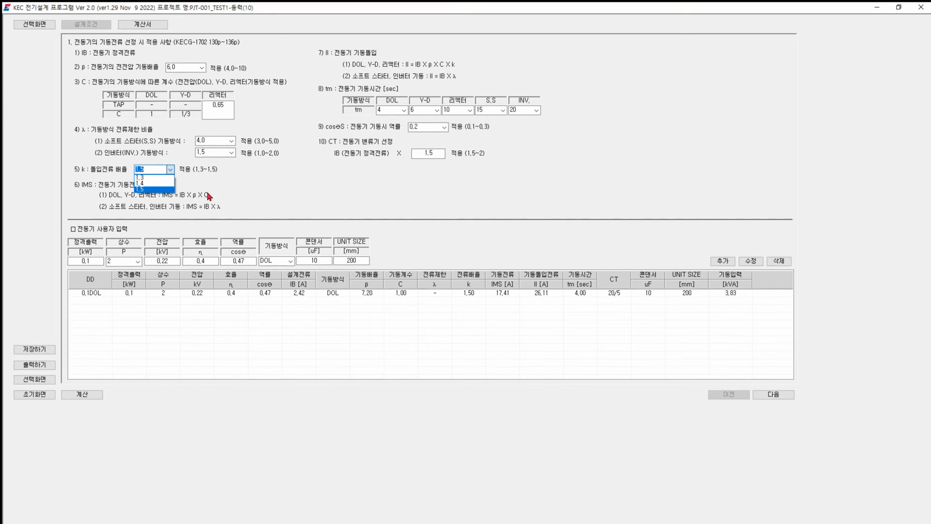
pyautogui.click(170, 169)
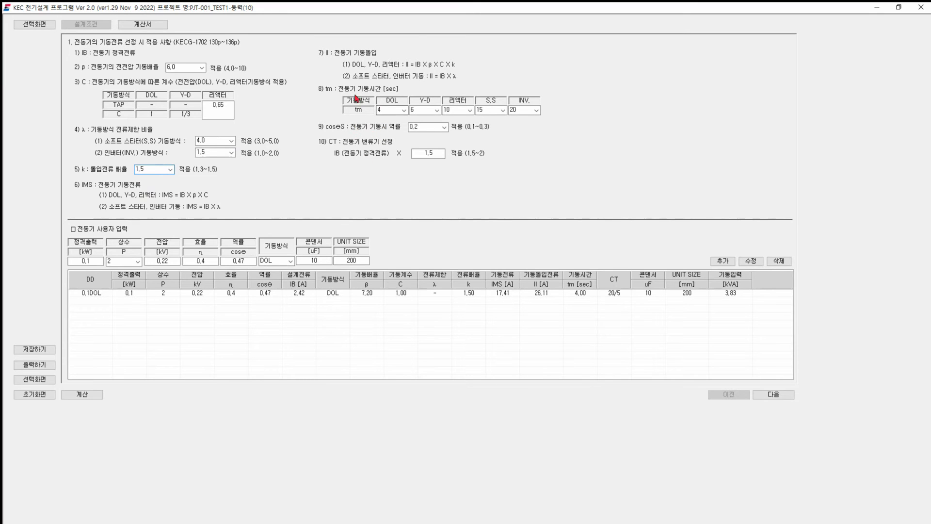
# Step: Examine the starting time tm choices for the DOL, Y-D and reactor starting methods
pyautogui.click(403, 112)
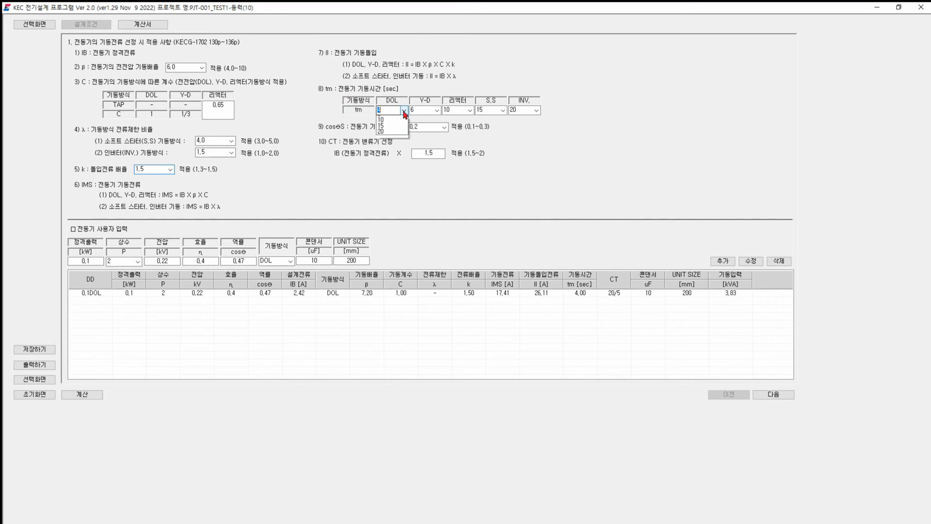
pyautogui.click(340, 132)
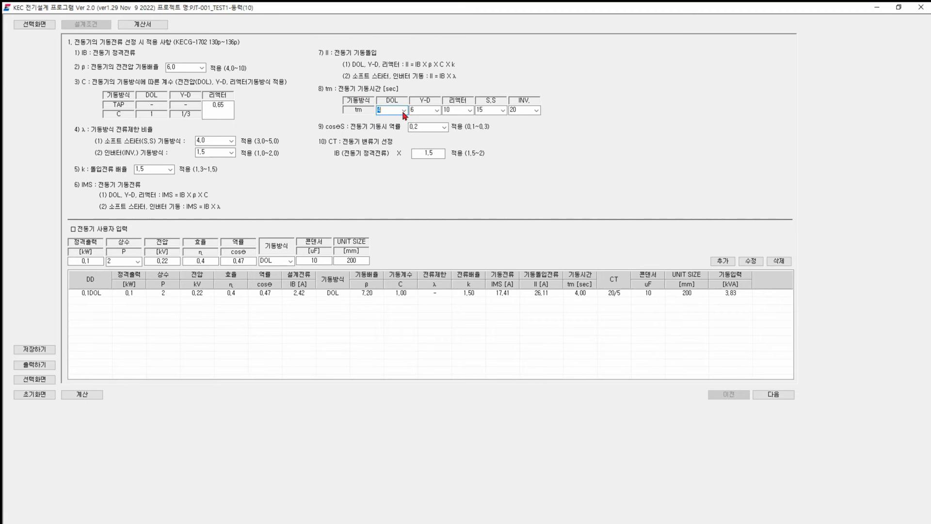
pyautogui.click(405, 111)
pyautogui.click(405, 111)
pyautogui.click(402, 113)
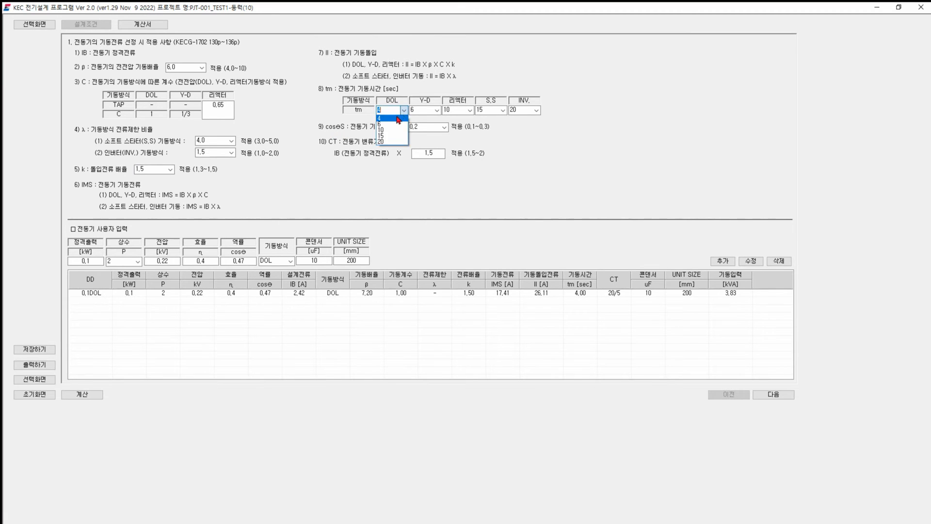
pyautogui.click(427, 113)
pyautogui.click(428, 112)
pyautogui.click(446, 111)
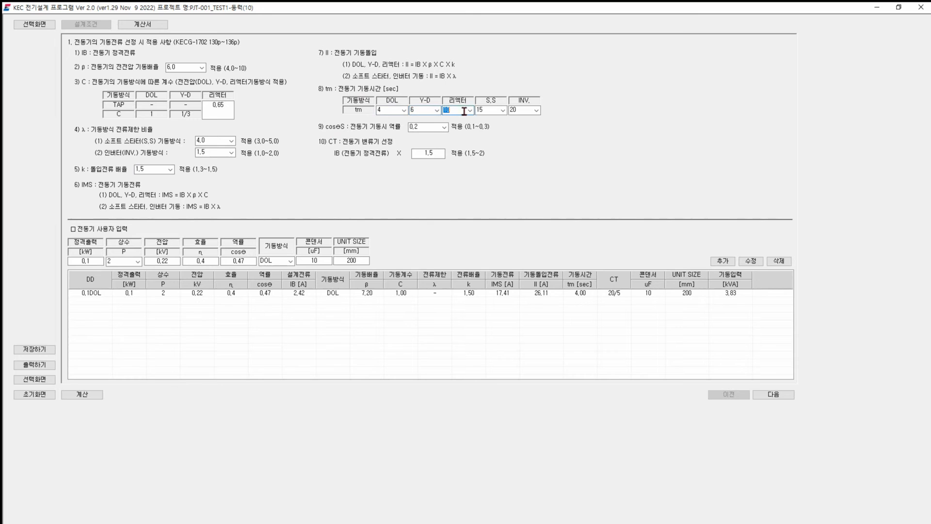
# Step: Set the motor starting times tm to 10 seconds for S.S and INV. and 6 seconds for the reactor method
pyautogui.click(496, 112)
pyautogui.click(503, 111)
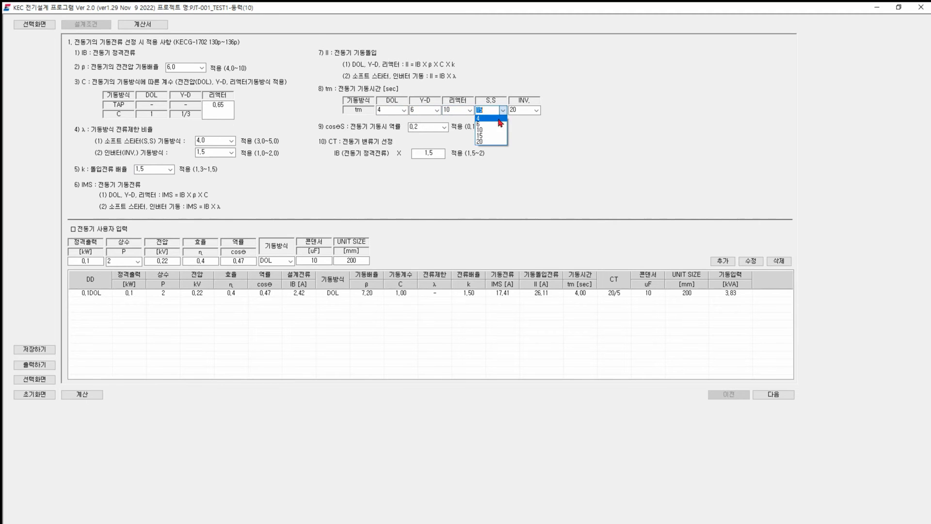
pyautogui.click(491, 125)
pyautogui.click(527, 112)
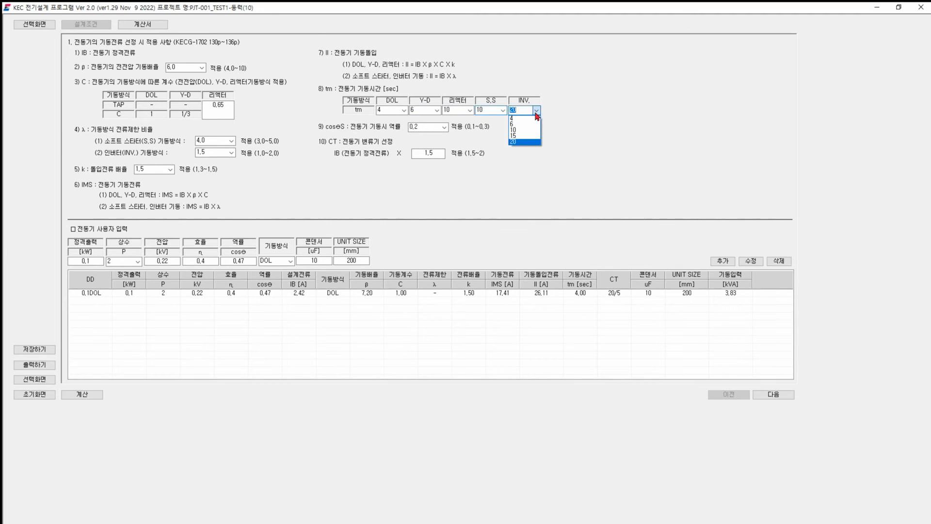
pyautogui.click(525, 125)
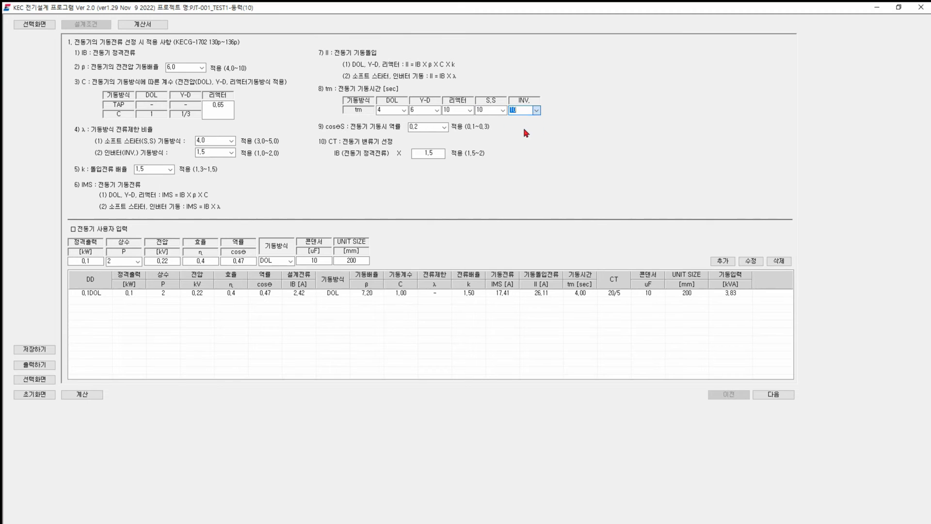
pyautogui.click(469, 111)
pyautogui.click(461, 125)
# Step: Select 0.2 as the motor's starting power factor cosθS
pyautogui.click(442, 128)
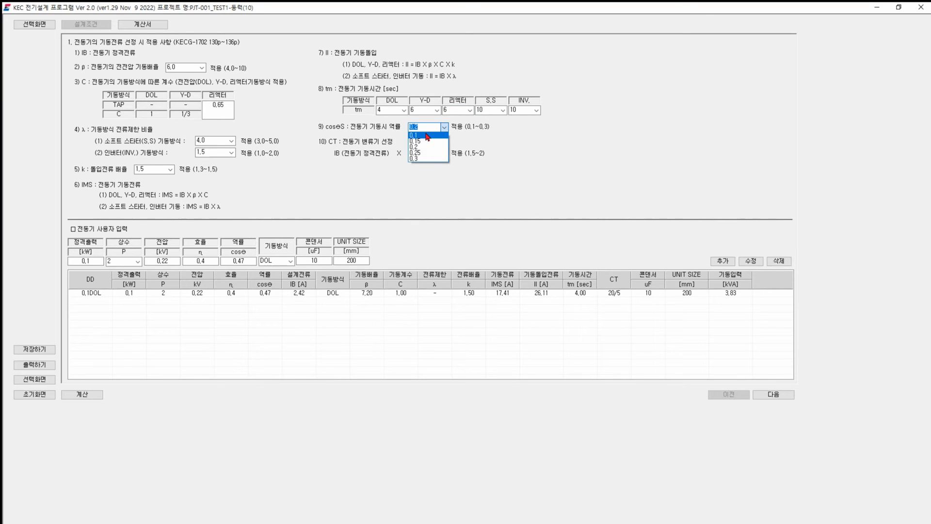
pyautogui.click(425, 146)
pyautogui.click(431, 130)
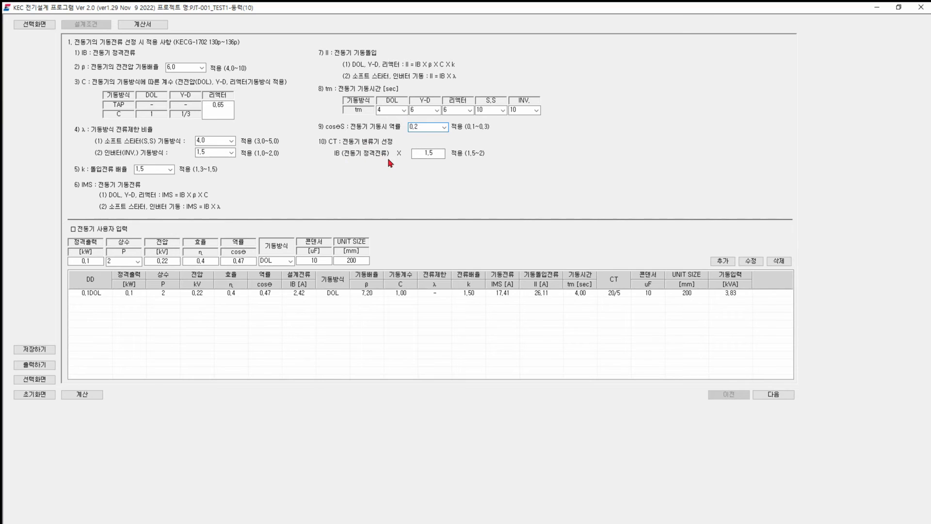
# Step: Leave the power calculation for the start screen and open the library's motor (전동기) data
pyautogui.click(444, 155)
pyautogui.click(49, 378)
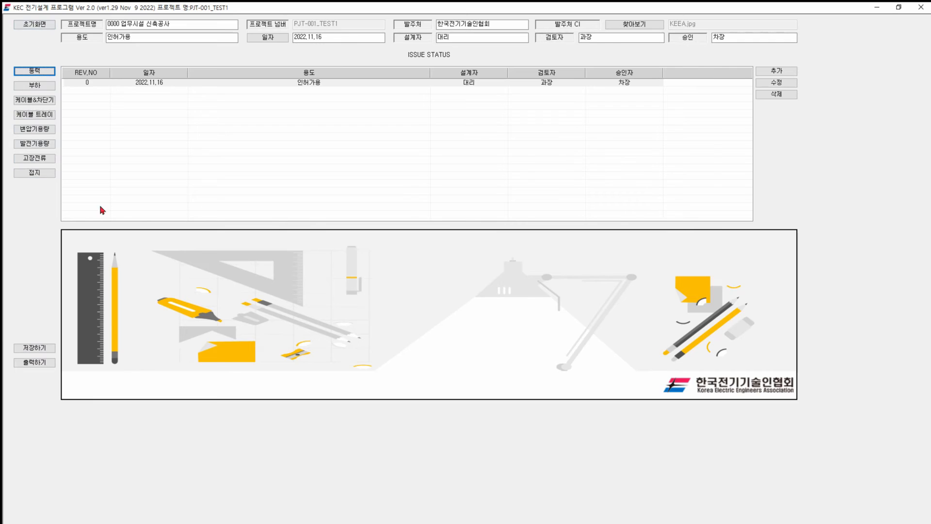
pyautogui.click(34, 27)
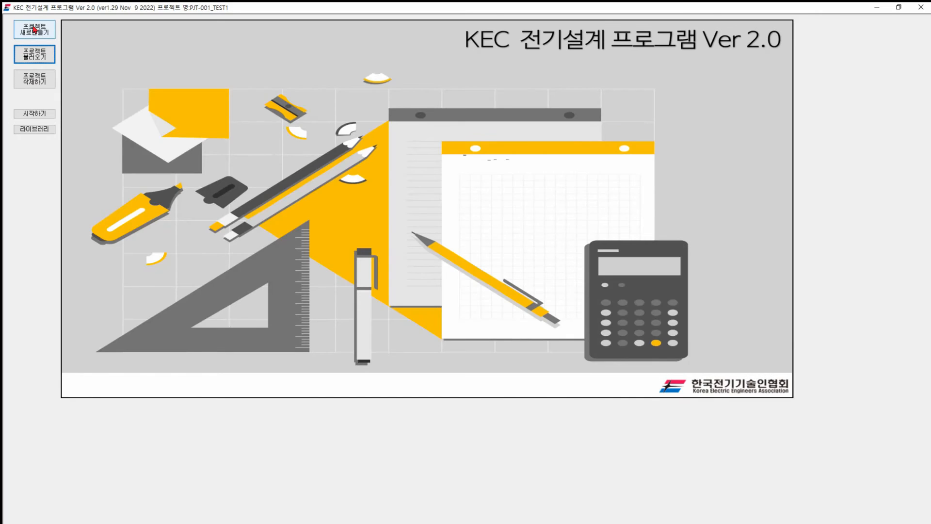
pyautogui.click(34, 131)
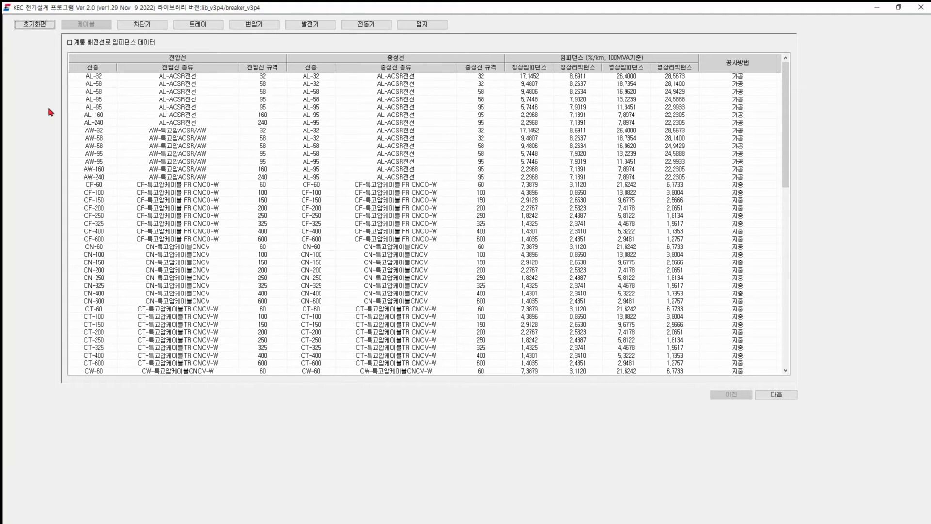
pyautogui.click(373, 27)
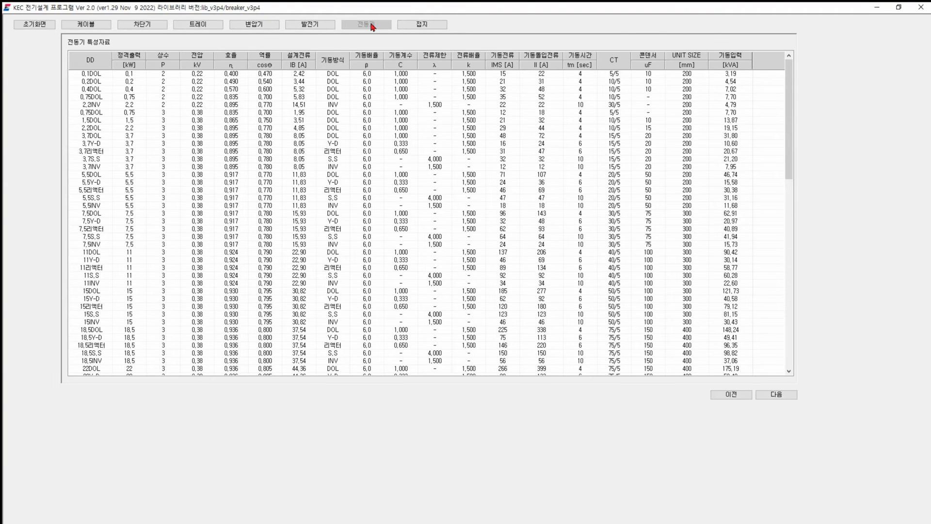
# Step: Examine the library's motor characteristics table (전동기 특성자료) across its output ratings and starting methods
pyautogui.click(138, 75)
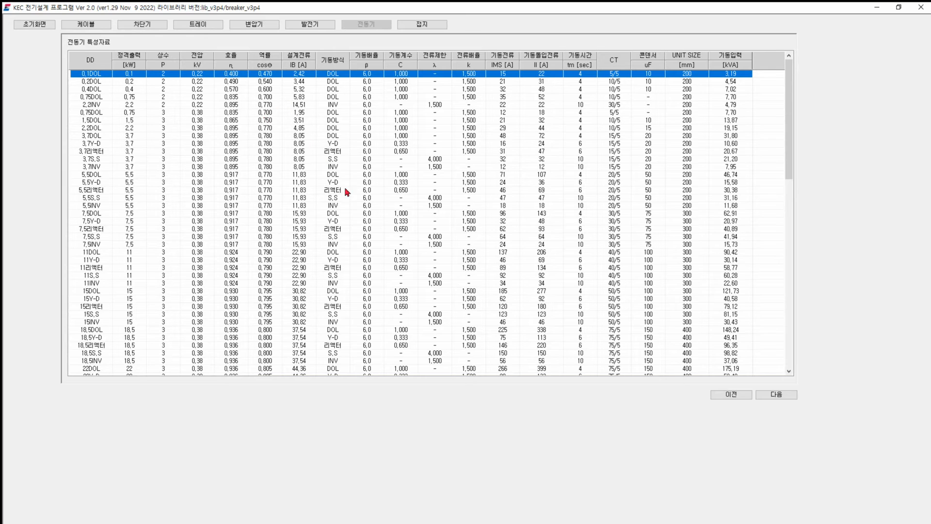
pyautogui.scroll(-3, 416, 223)
pyautogui.scroll(-17, 415, 222)
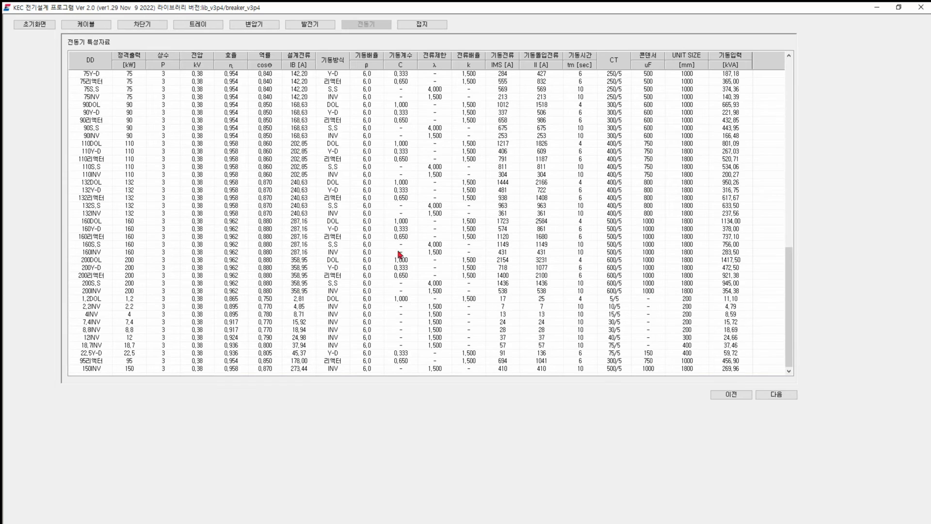
pyautogui.click(250, 335)
pyautogui.scroll(12, 252, 301)
pyautogui.scroll(9, 256, 303)
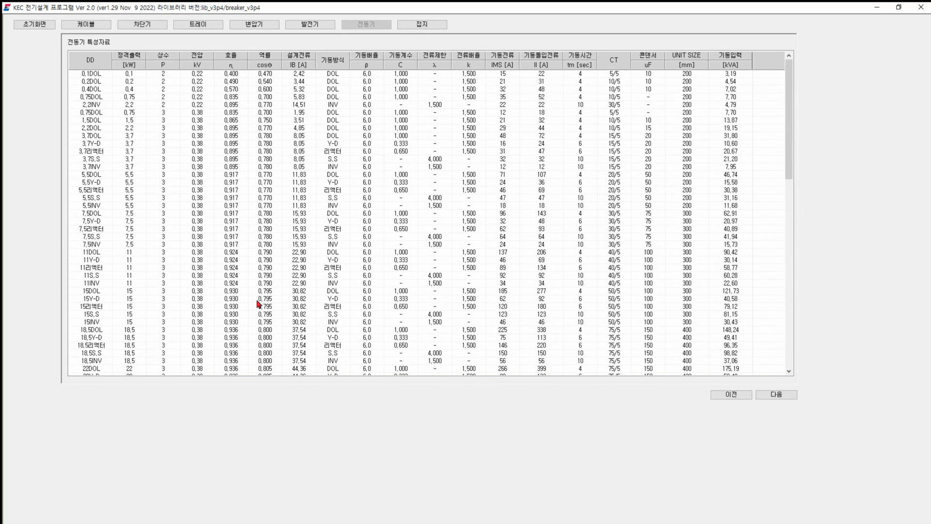
pyautogui.click(131, 97)
pyautogui.moveTo(131, 97); pyautogui.dragTo(151, 252)
pyautogui.moveTo(153, 219); pyautogui.dragTo(153, 203)
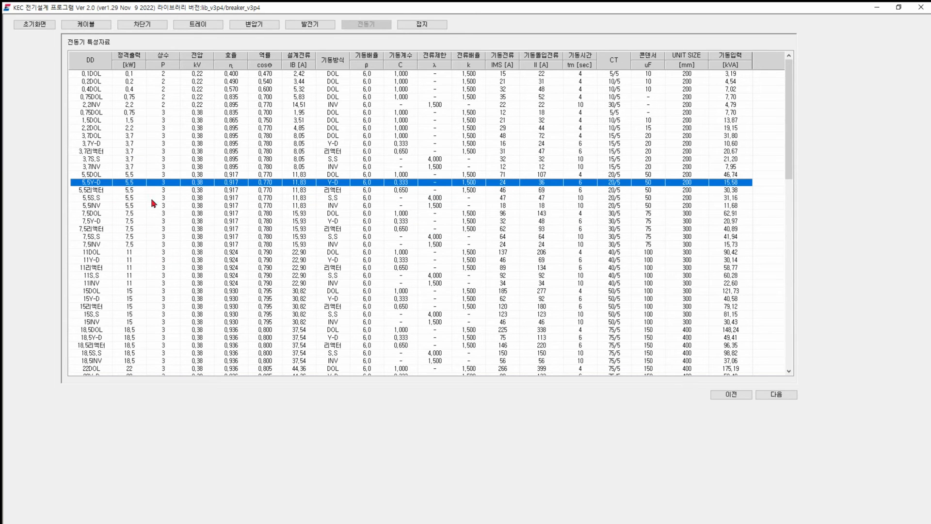
pyautogui.moveTo(164, 252); pyautogui.dragTo(195, 255)
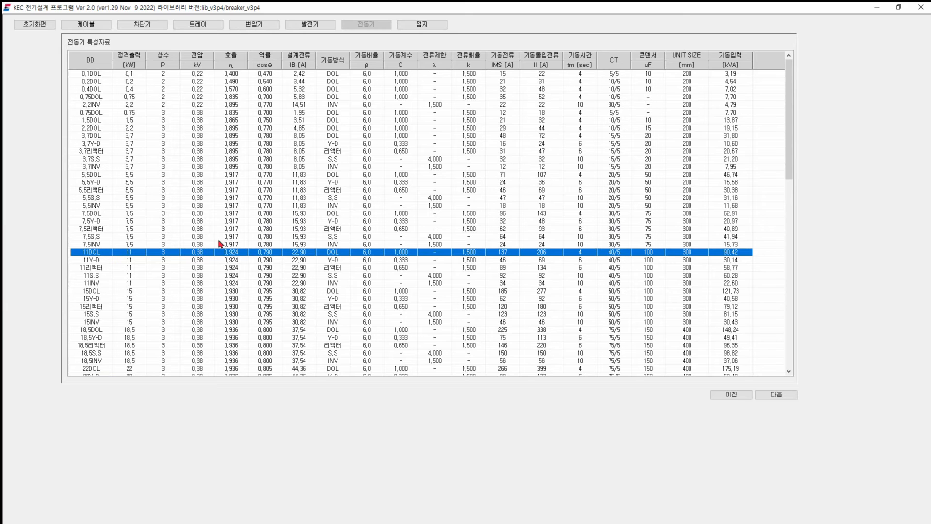
# Step: Return to the project's power (동력) design conditions, then calculate and save them
pyautogui.click(29, 27)
pyautogui.click(31, 112)
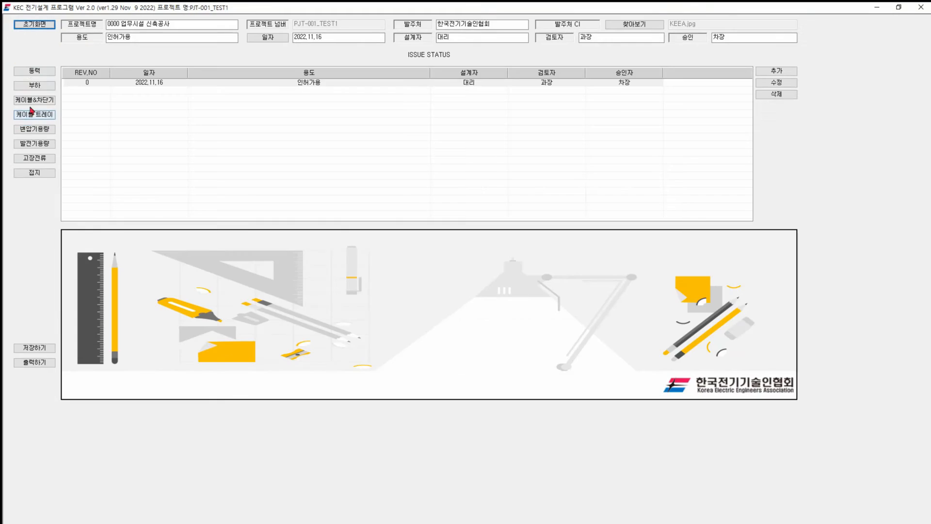
pyautogui.click(35, 71)
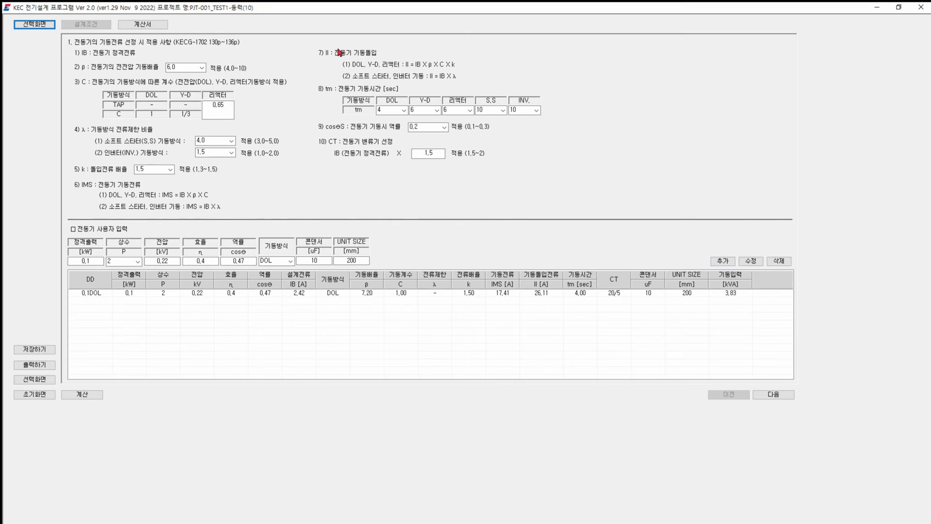
pyautogui.click(83, 395)
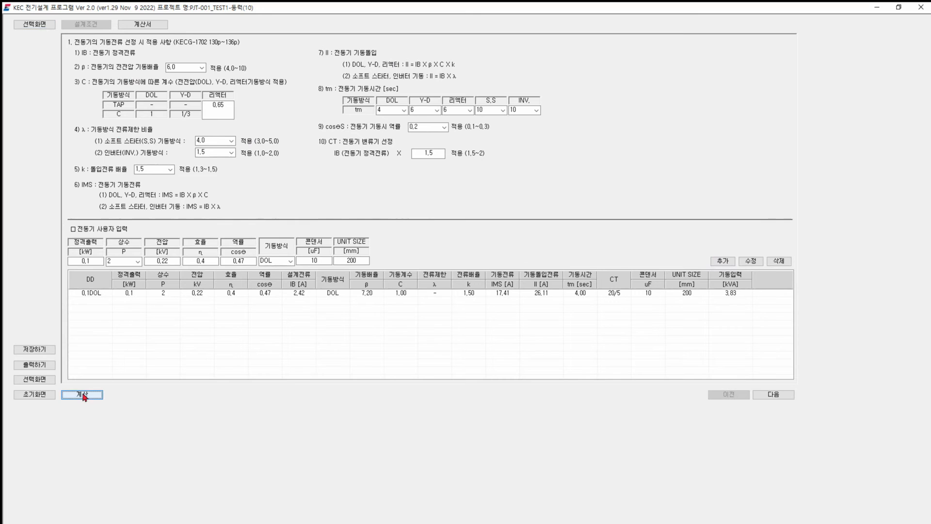
pyautogui.click(36, 351)
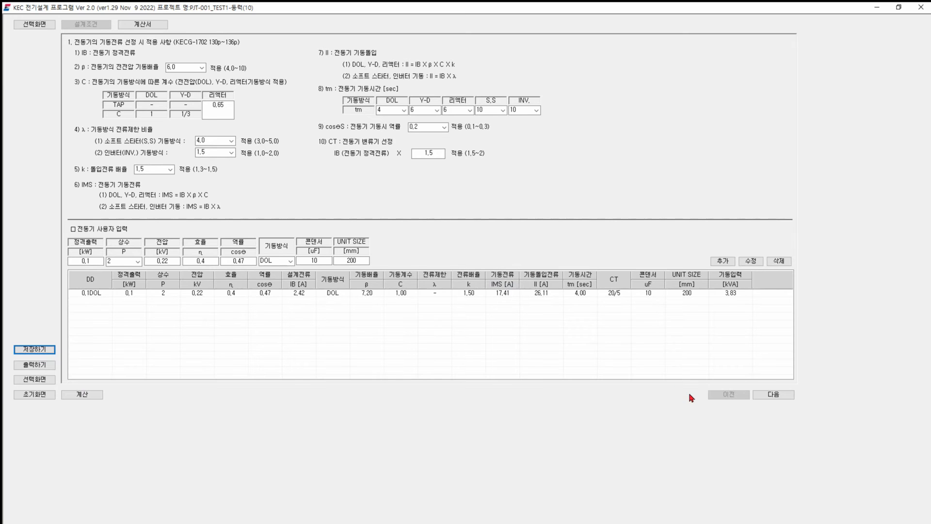
# Step: In the power calculation sheet, set panel MCC-A's installation location to B1 and its power system to 3P4W
pyautogui.click(774, 395)
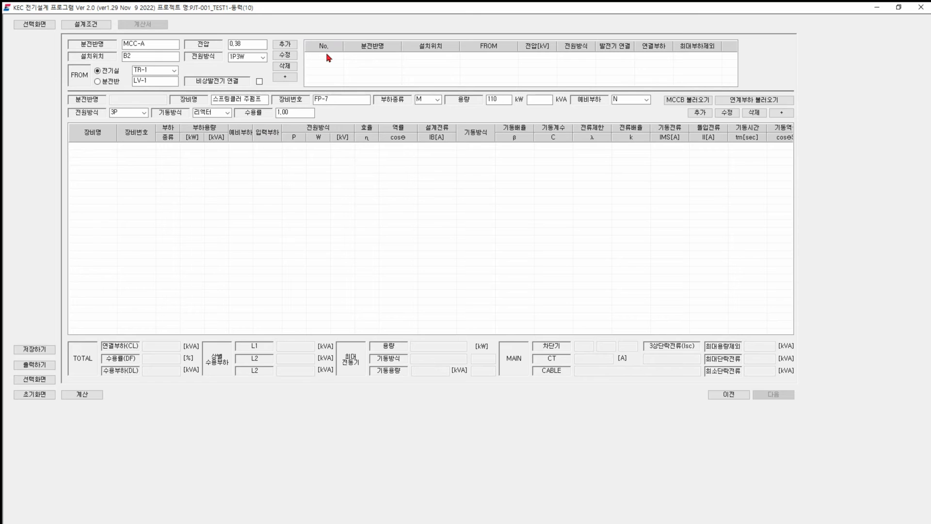
pyautogui.click(146, 44)
pyautogui.click(250, 45)
pyautogui.doubleClick(147, 56)
pyautogui.write('B1')
pyautogui.click(263, 58)
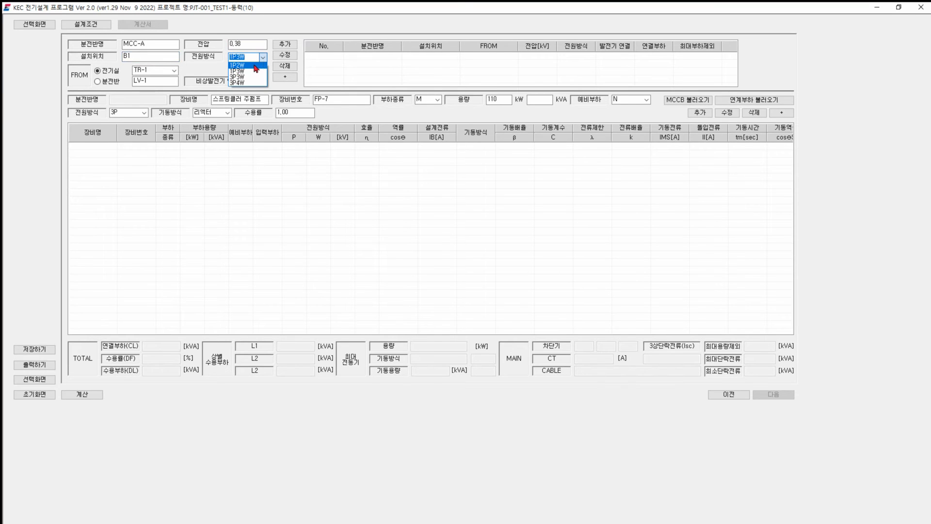
pyautogui.click(252, 83)
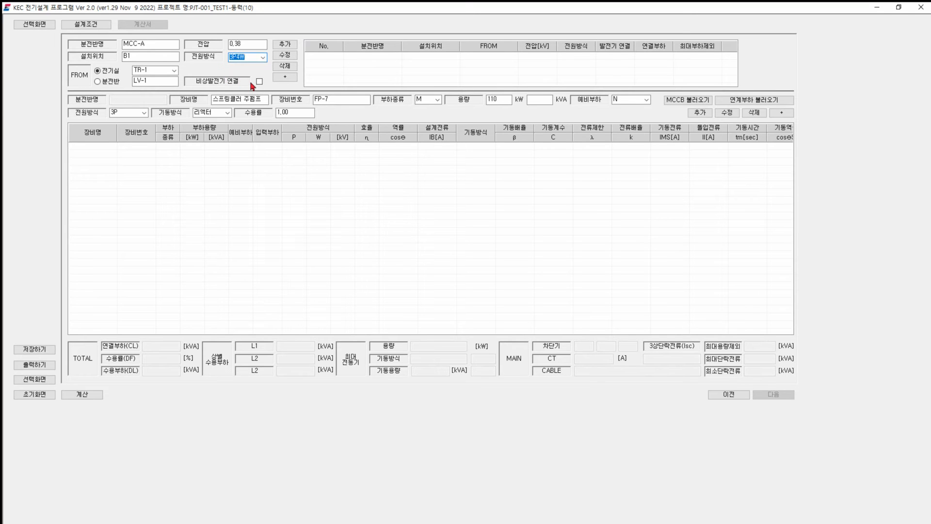
pyautogui.click(250, 56)
# Step: Set the panel's supply source (FROM) to the electrical room (전기실) and choose transformer TR-1
pyautogui.click(97, 82)
pyautogui.click(111, 73)
pyautogui.click(174, 71)
pyautogui.click(146, 77)
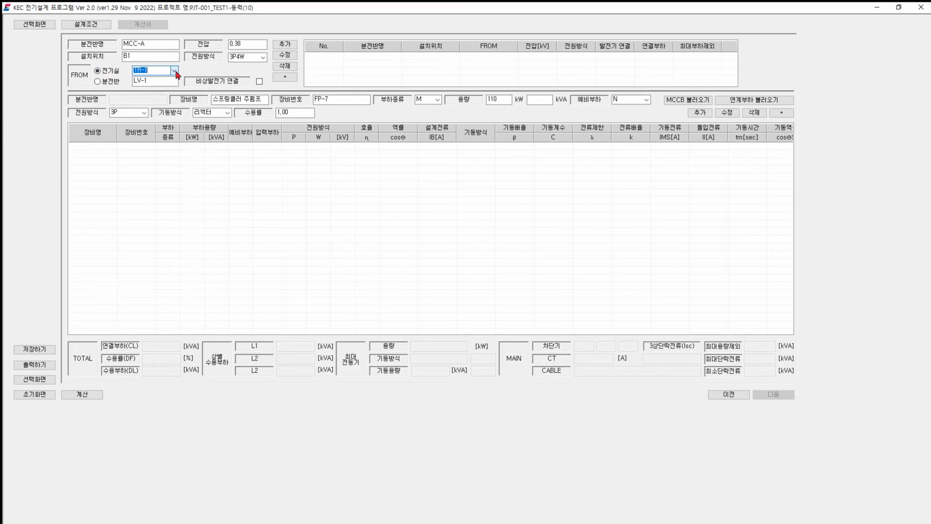
pyautogui.click(162, 70)
pyautogui.click(101, 74)
pyautogui.click(174, 71)
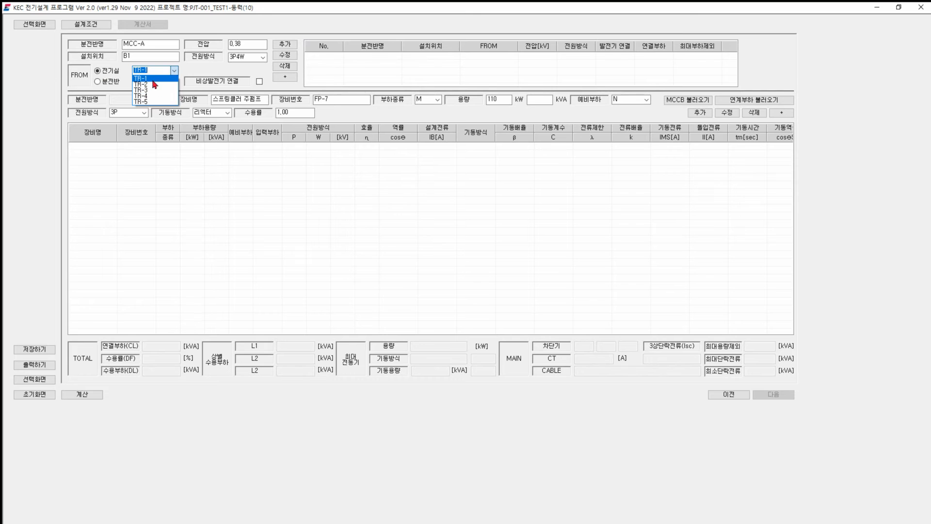
pyautogui.click(156, 78)
pyautogui.click(158, 70)
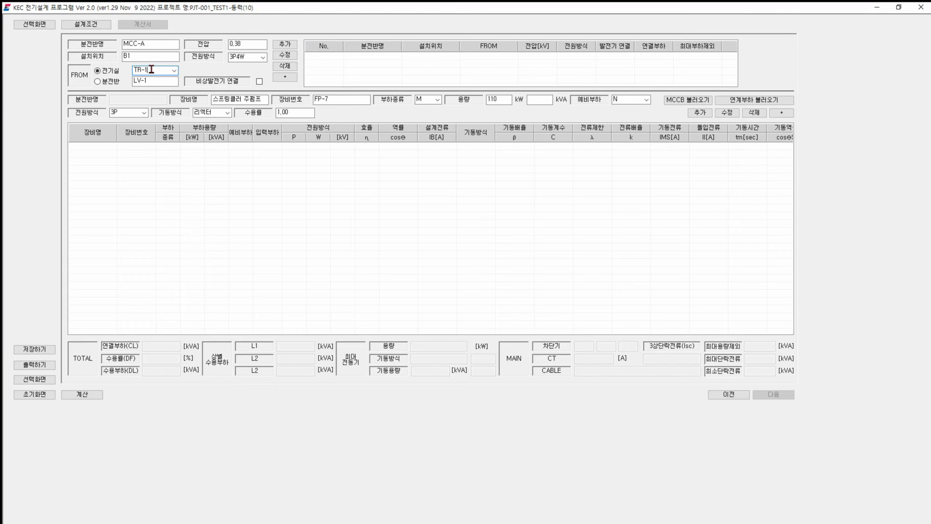
# Step: Add panel MCC-A to the panel list without an emergency generator connection
pyautogui.click(156, 43)
pyautogui.click(260, 82)
pyautogui.click(260, 81)
pyautogui.click(285, 48)
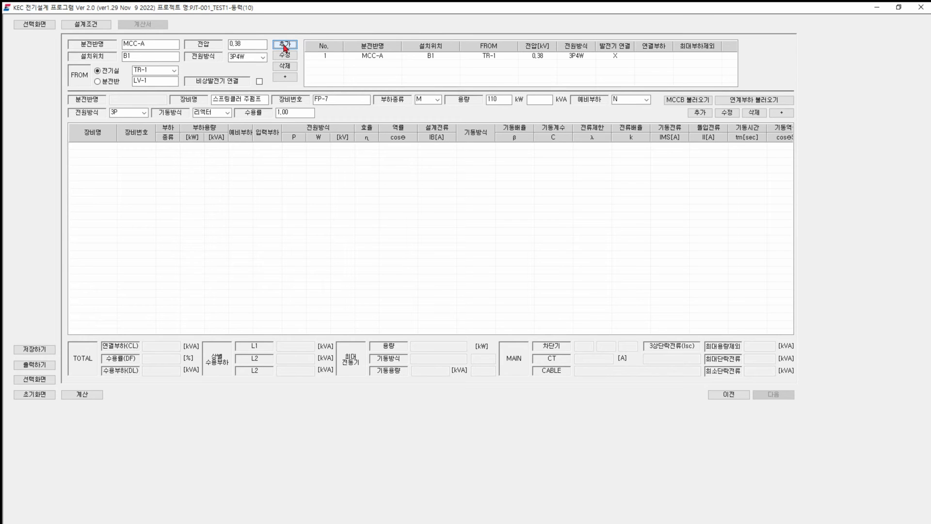
# Step: Select the MCC-A row in the panel list as the panel for equipment entry
pyautogui.click(382, 57)
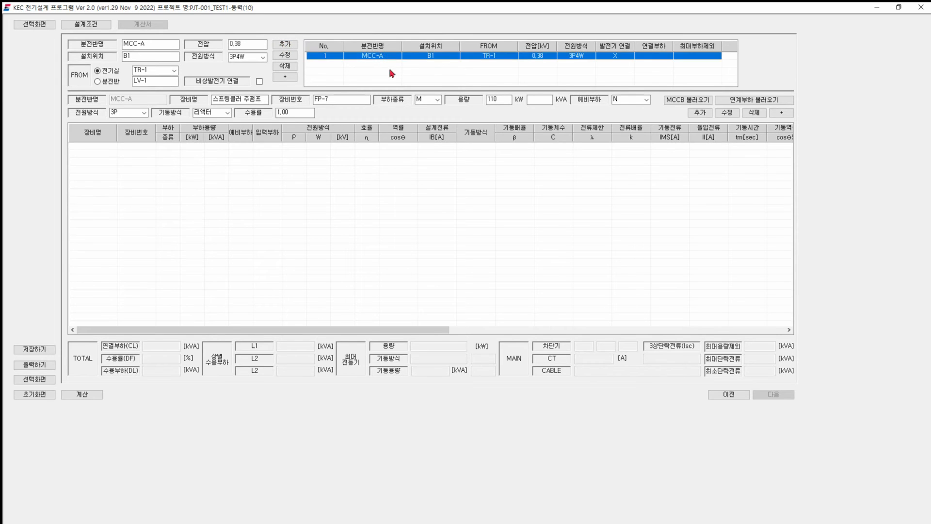
pyautogui.click(370, 64)
pyautogui.click(373, 57)
pyautogui.click(375, 63)
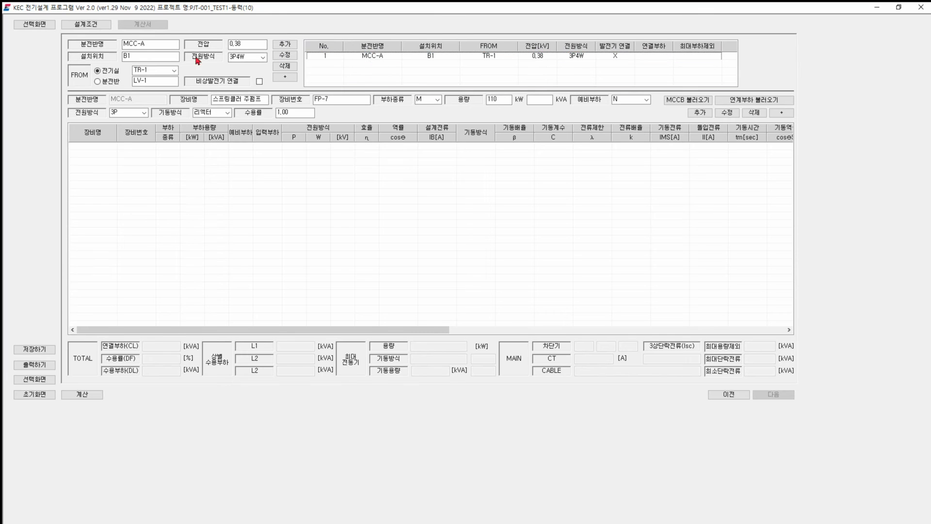
pyautogui.click(381, 56)
pyautogui.click(381, 60)
pyautogui.click(381, 59)
pyautogui.click(379, 67)
pyautogui.click(380, 58)
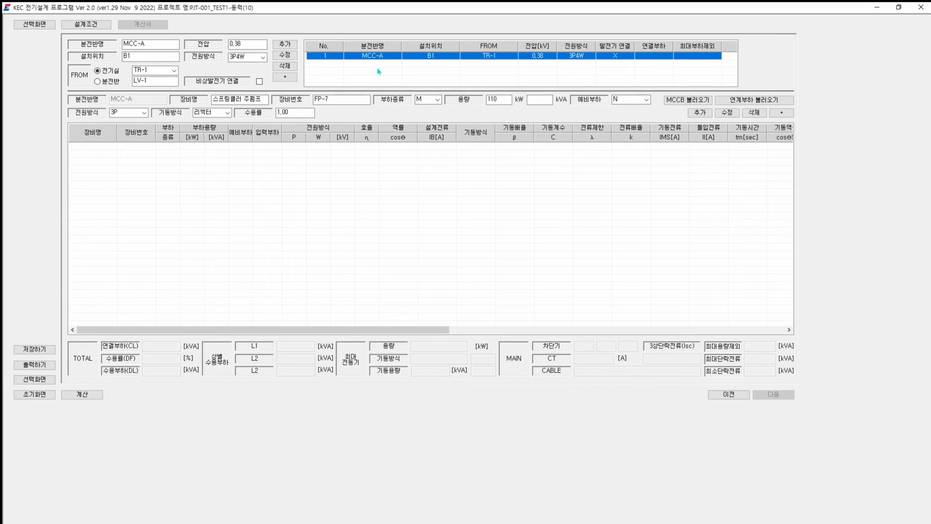
pyautogui.click(378, 67)
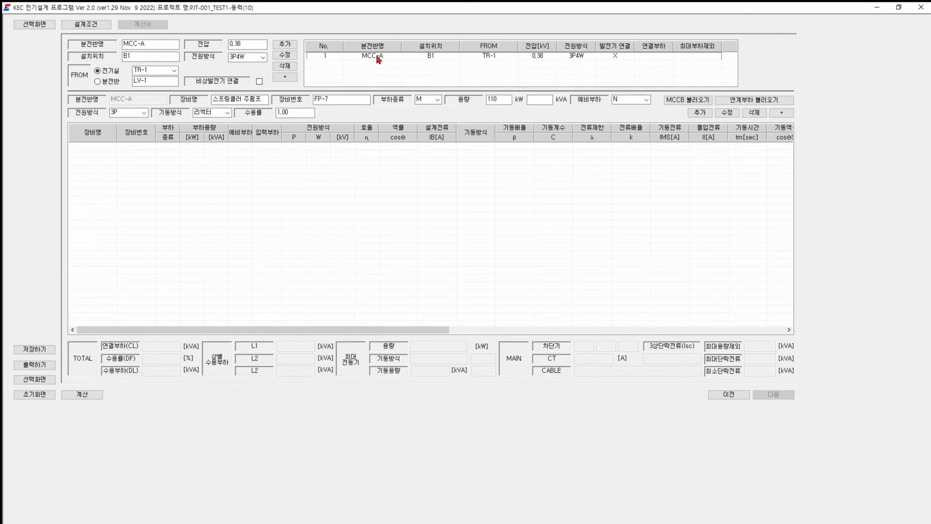
pyautogui.click(379, 57)
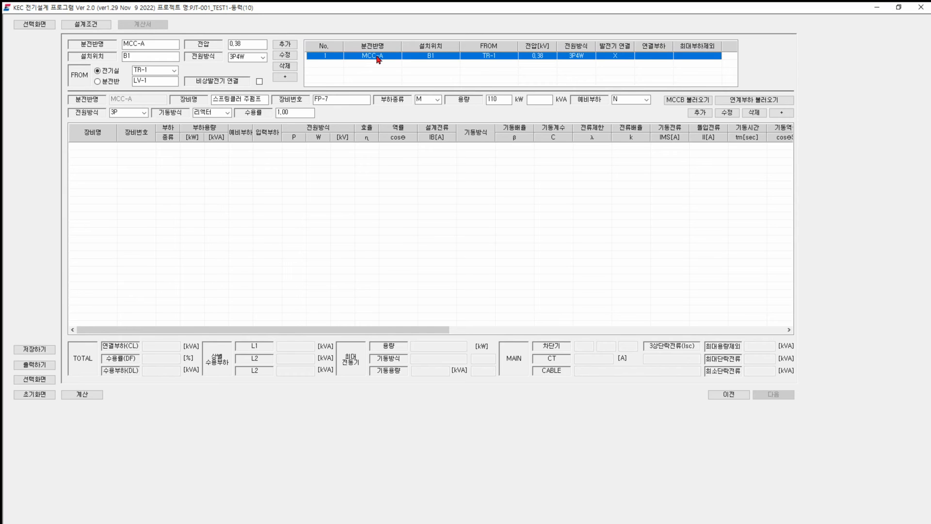
pyautogui.click(377, 68)
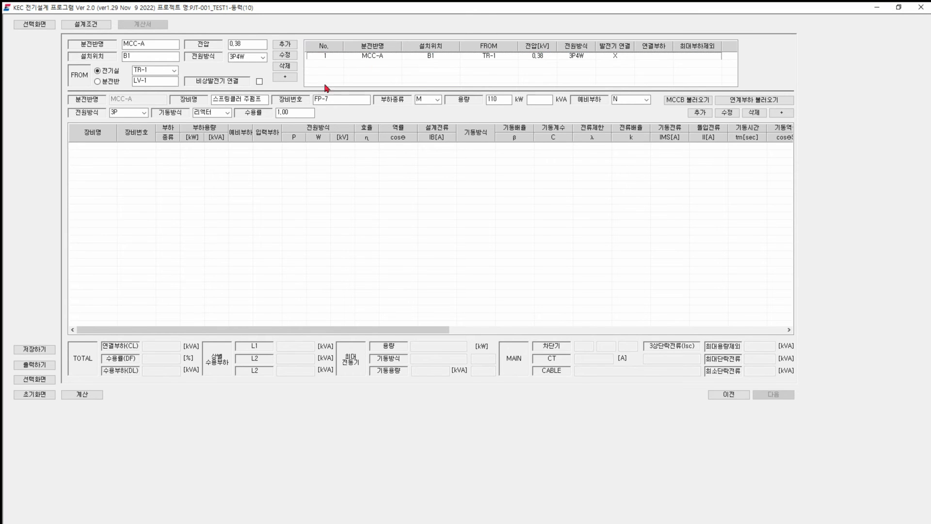
pyautogui.click(373, 57)
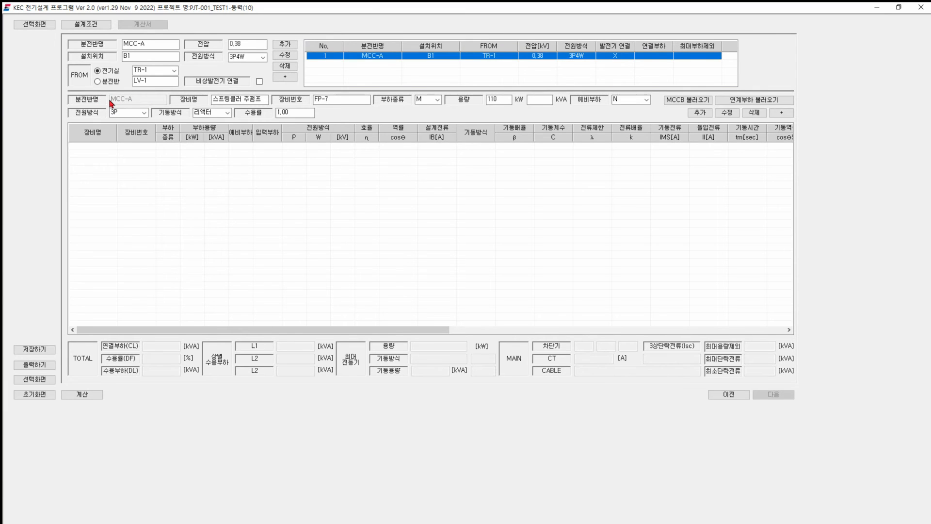
# Step: Set the equipment name to 배수펌프 and the equipment number to P-1
pyautogui.click(262, 100)
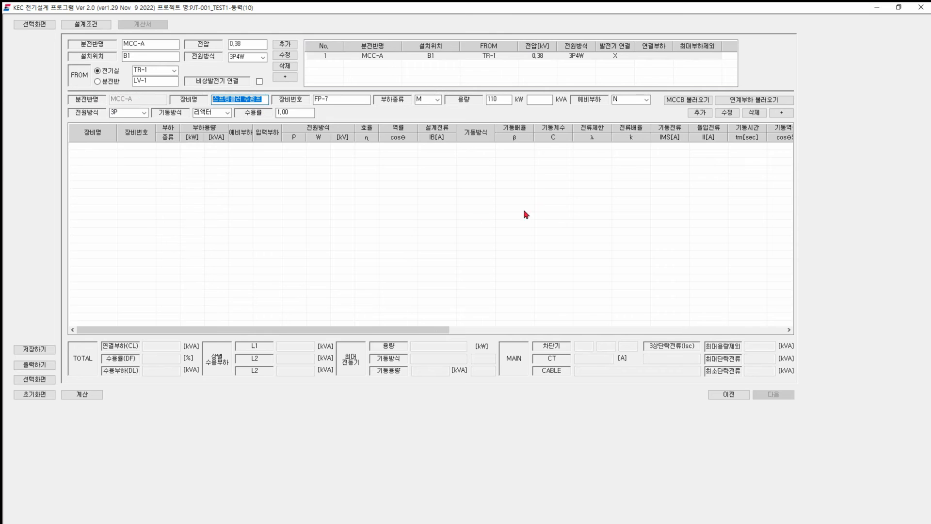
pyautogui.write('ㅁ')
pyautogui.write('배수')
pyautogui.write('펌프')
pyautogui.press('Tab')
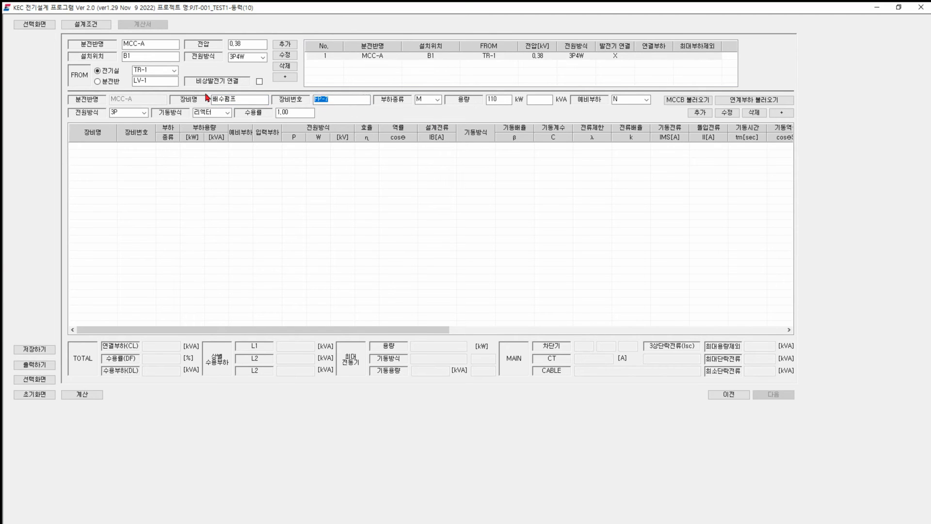
pyautogui.write('P-')
# Step: Choose load type M for the 배수펌프 and set its capacity to 15 kW
pyautogui.click(438, 100)
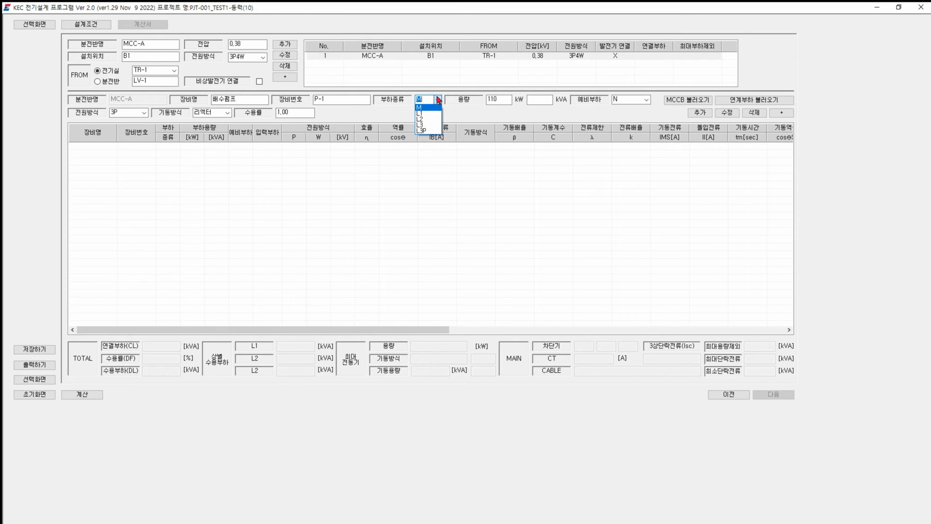
pyautogui.click(420, 108)
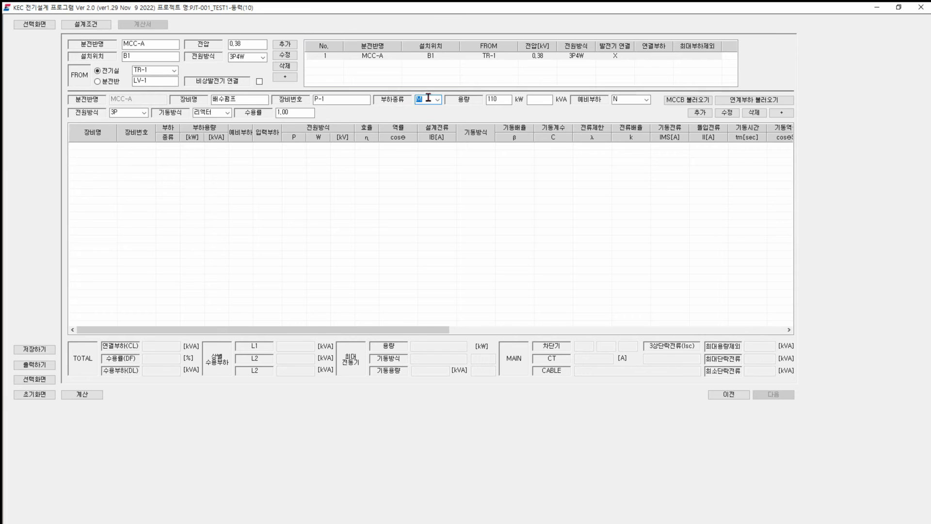
pyautogui.doubleClick(498, 100)
# Step: Set the reserve load option (예비부하) of the 배수펌프 to N
pyautogui.click(647, 100)
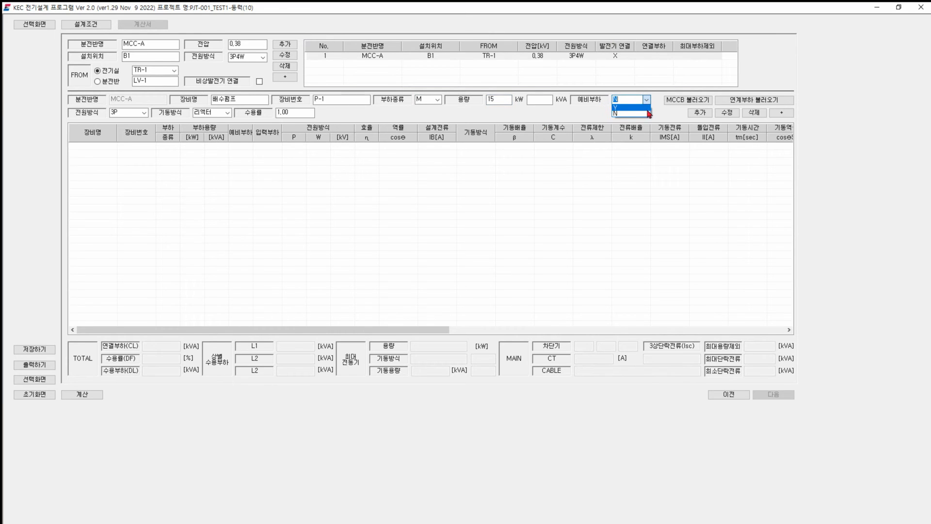
pyautogui.click(649, 113)
pyautogui.click(647, 100)
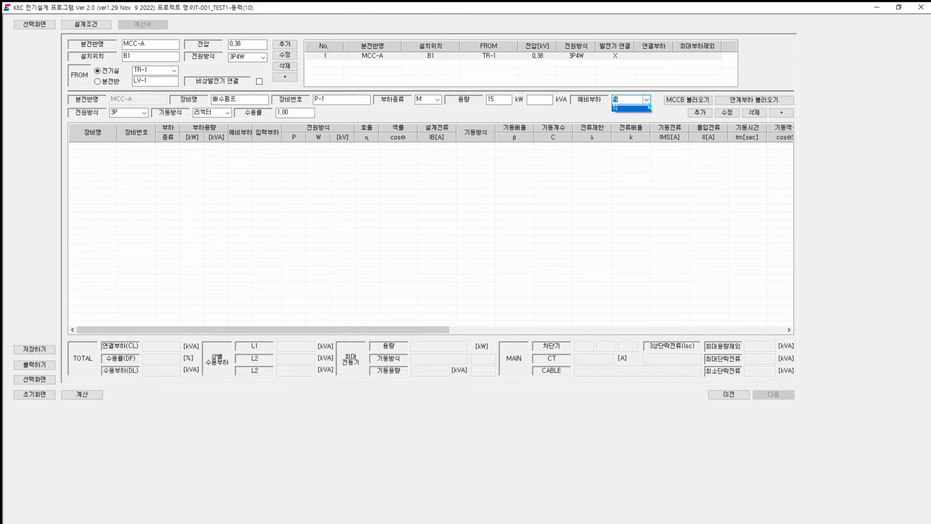
pyautogui.click(629, 108)
pyautogui.click(647, 100)
pyautogui.click(631, 114)
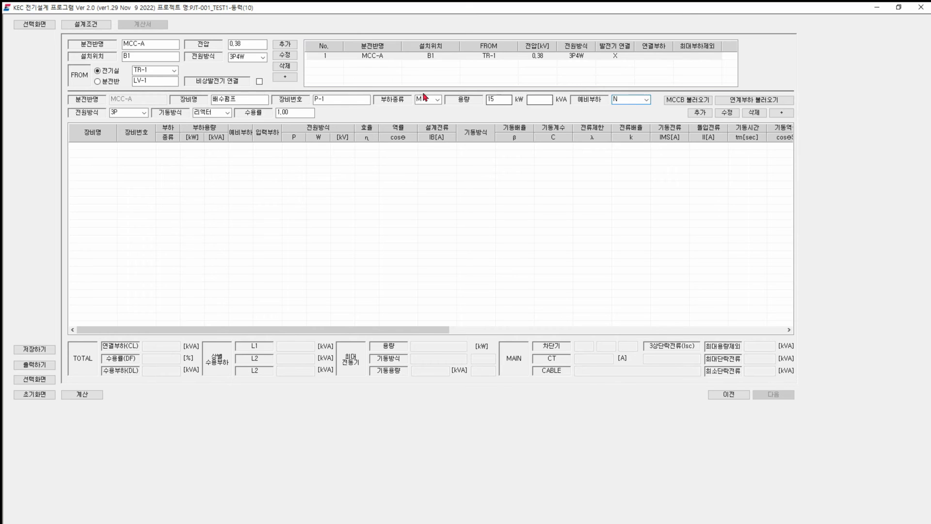
# Step: Set the 배수펌프's supply to 3P and its starting method (기동방식) to Y-D, and add it to the equipment list
pyautogui.click(144, 112)
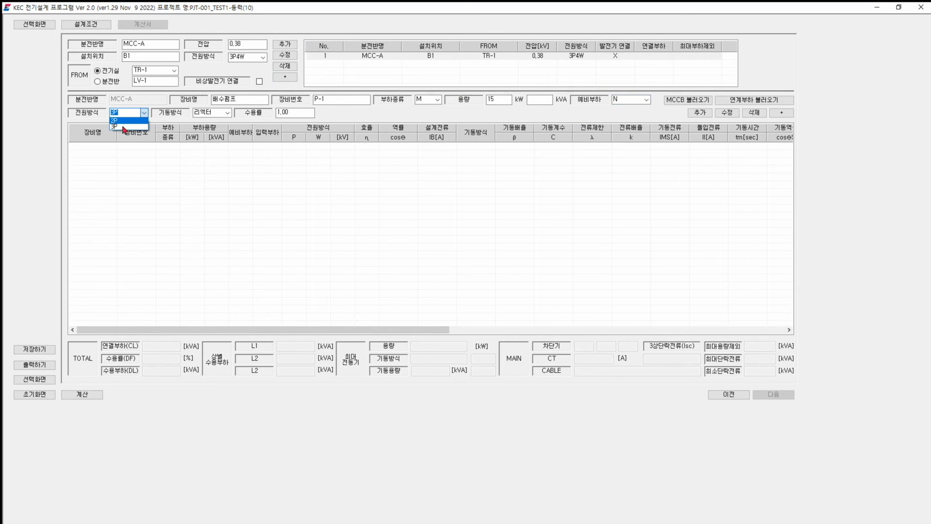
pyautogui.click(124, 127)
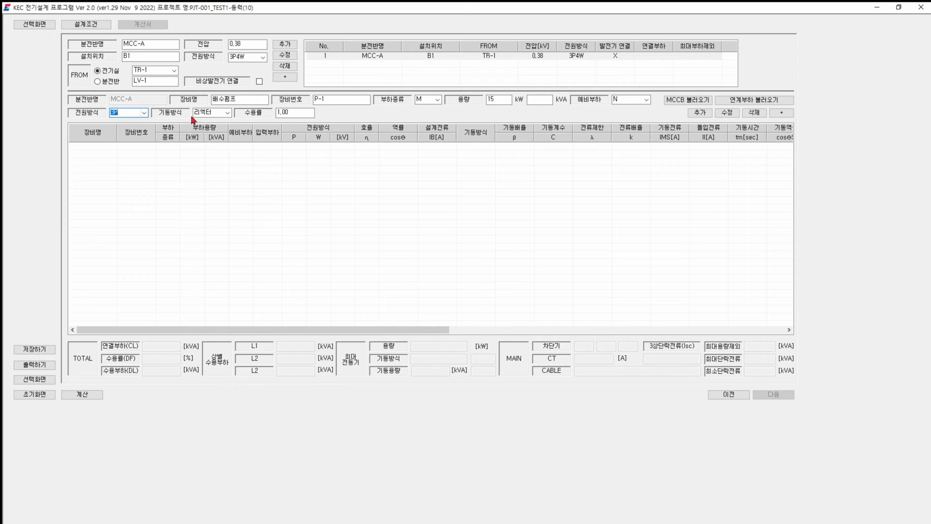
pyautogui.click(228, 114)
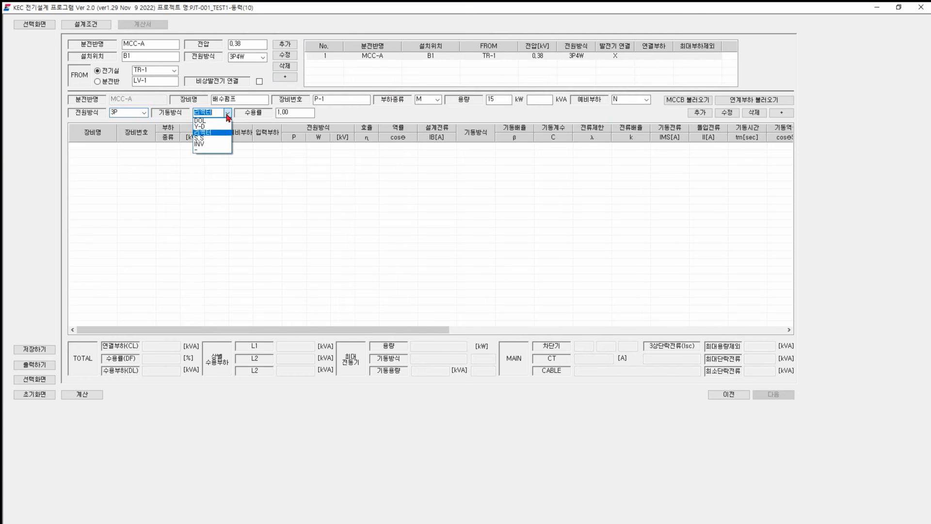
pyautogui.click(206, 127)
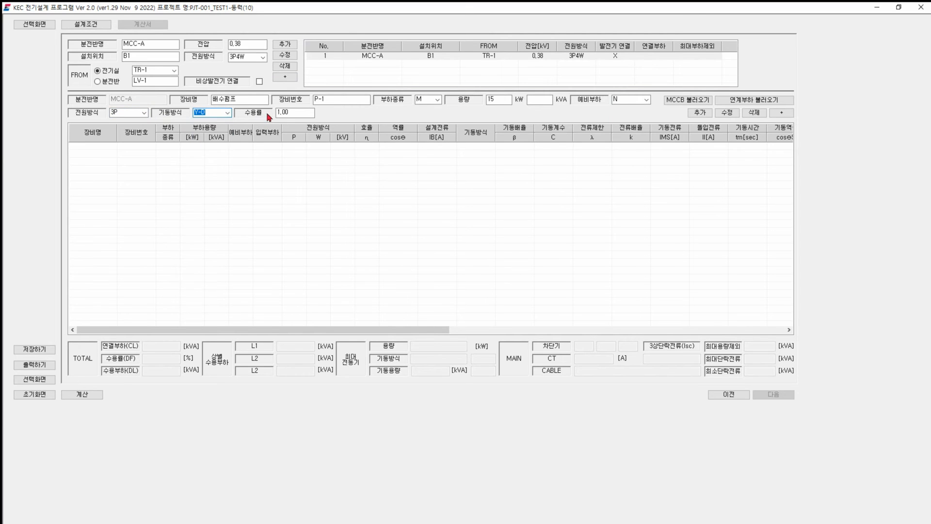
pyautogui.click(293, 113)
pyautogui.click(700, 113)
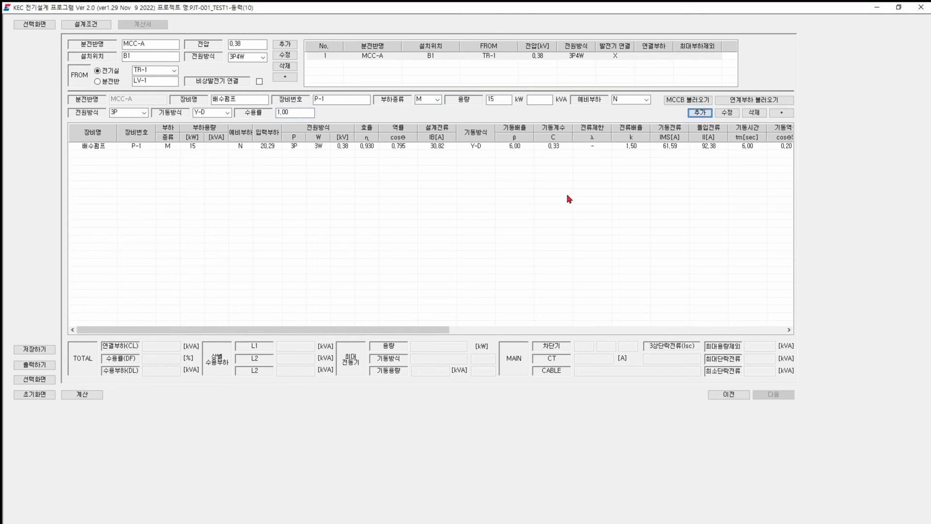
# Step: Add a second 배수펌프 with equipment number P-2, keeping the other settings of P-1
pyautogui.click(434, 146)
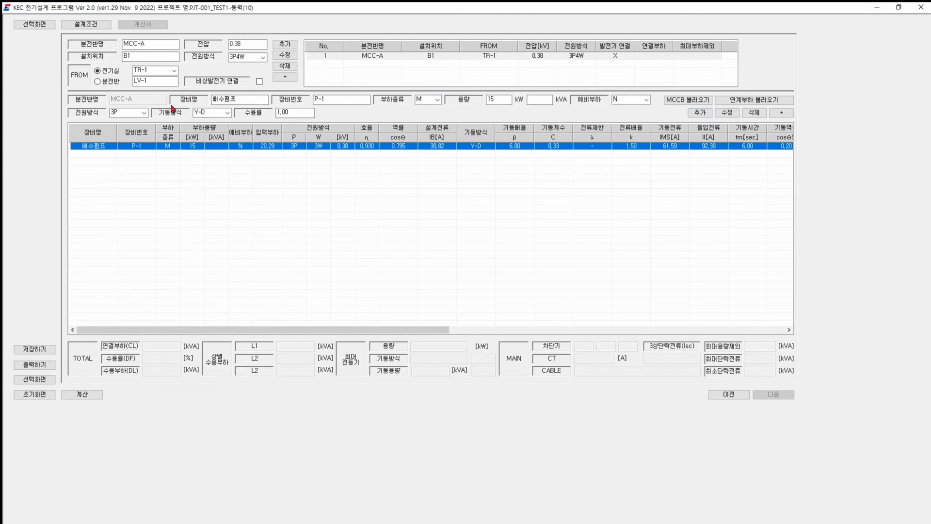
pyautogui.click(315, 148)
pyautogui.click(323, 100)
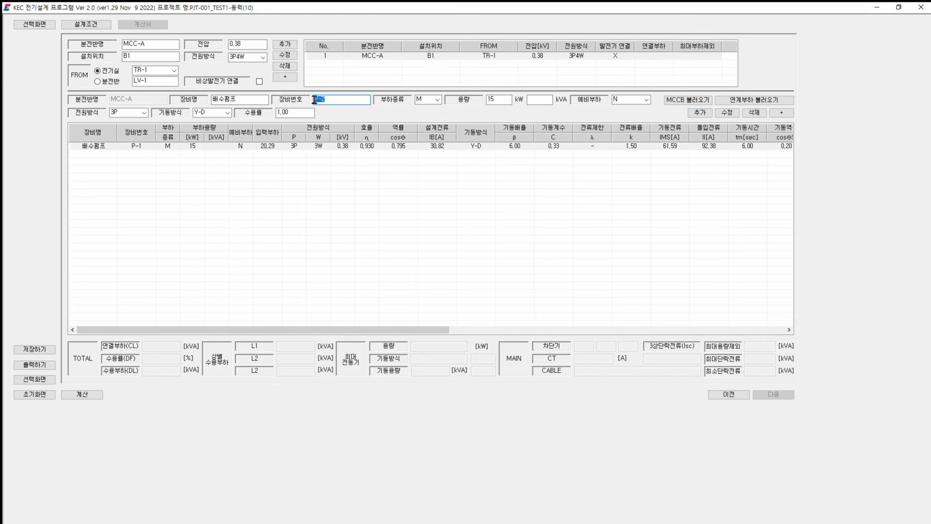
pyautogui.click(335, 99)
pyautogui.click(700, 113)
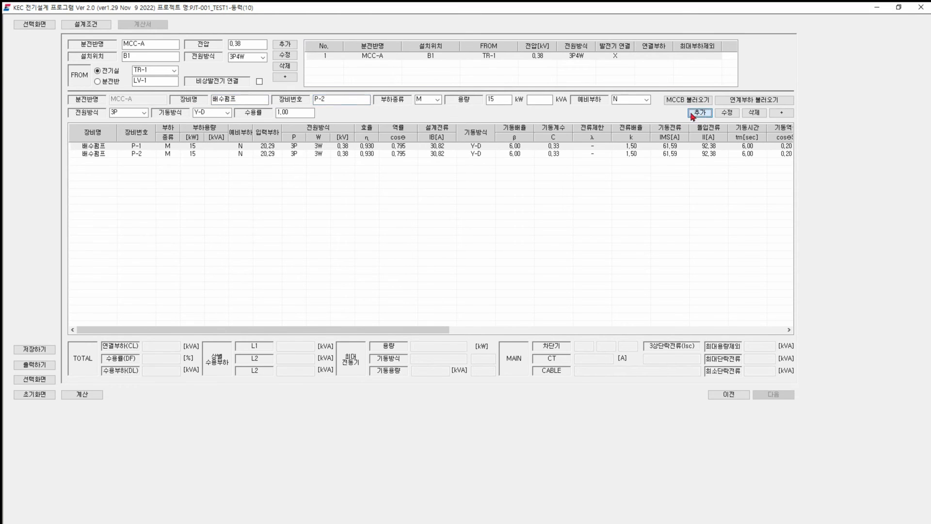
pyautogui.click(293, 153)
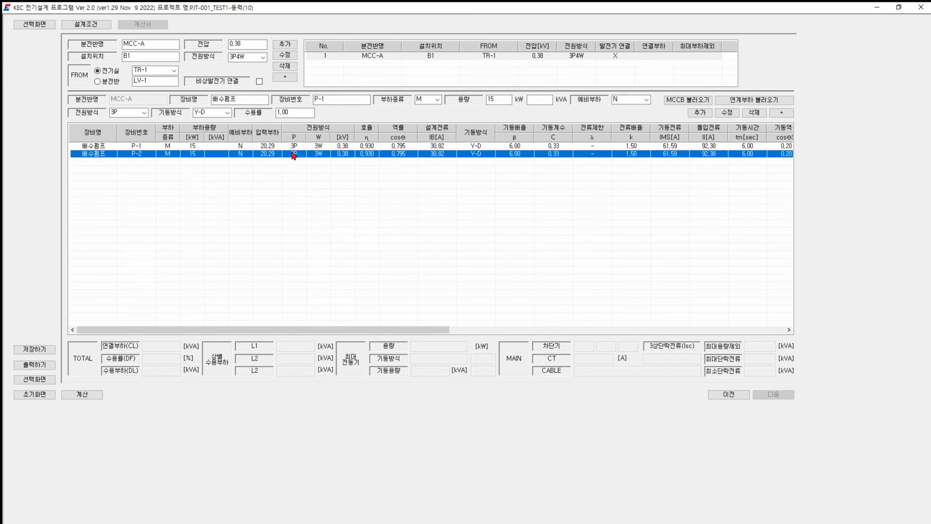
pyautogui.click(294, 147)
pyautogui.click(293, 153)
pyautogui.click(294, 147)
pyautogui.click(294, 153)
pyautogui.click(294, 147)
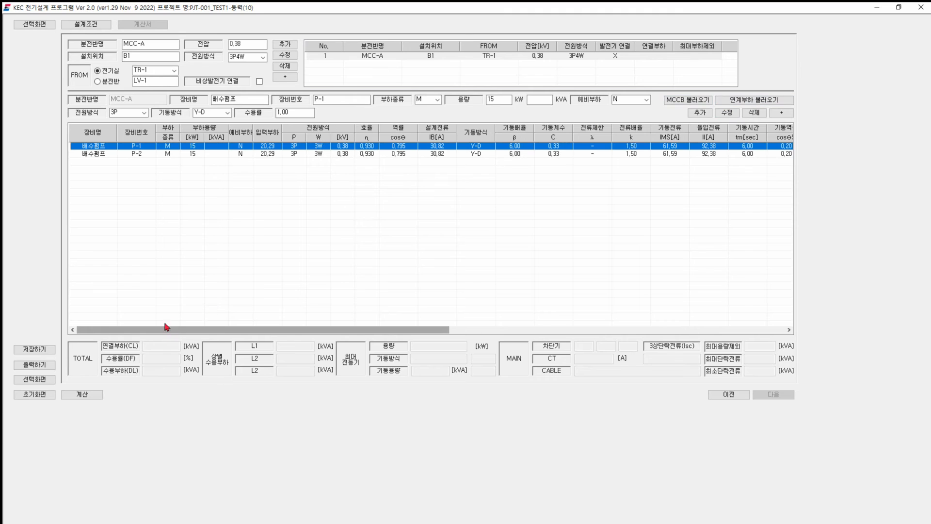
# Step: Calculate the MCC-A panel loads and review the equipment list through its MCCB, CT and starting kVA columns
pyautogui.click(84, 396)
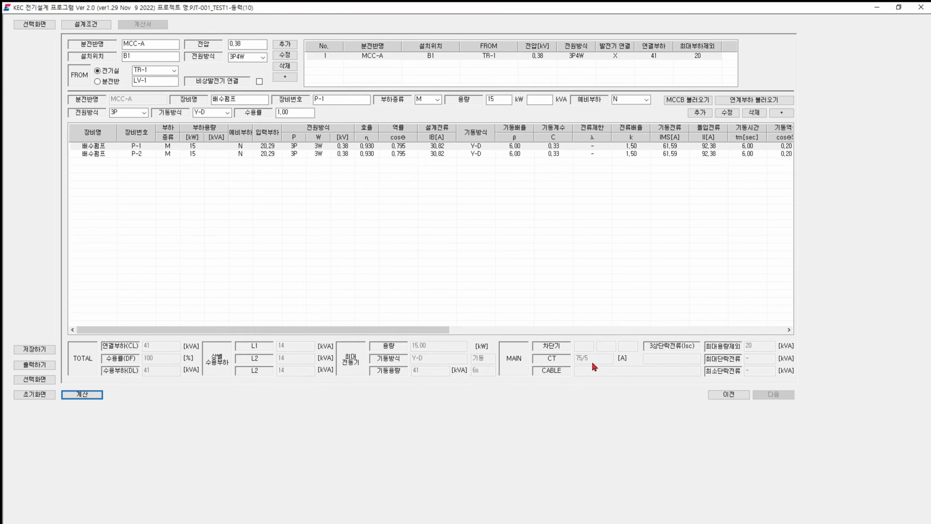
pyautogui.click(410, 147)
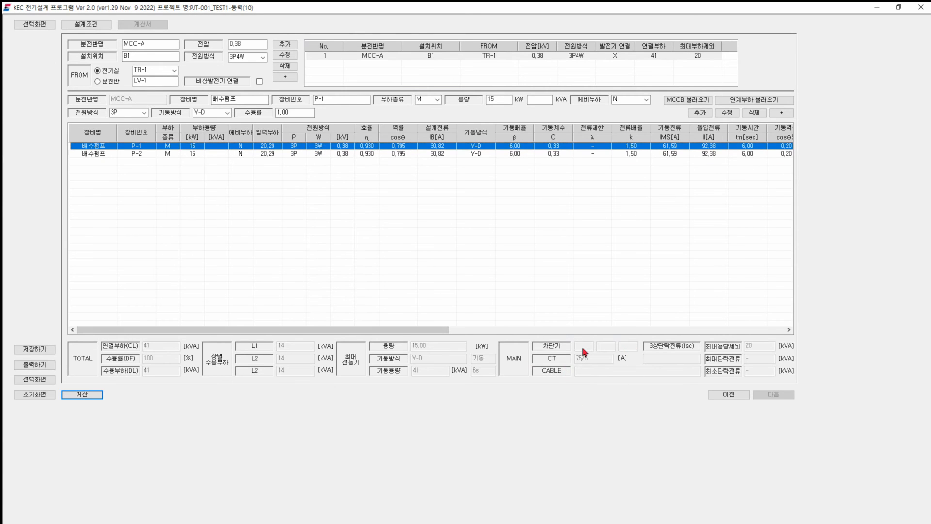
pyautogui.moveTo(432, 333); pyautogui.dragTo(664, 343)
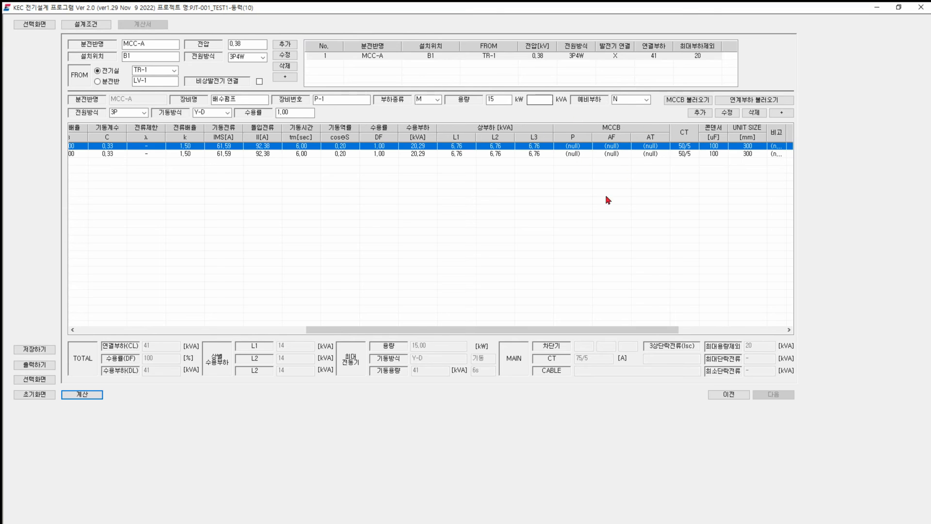
pyautogui.moveTo(570, 334); pyautogui.dragTo(711, 335)
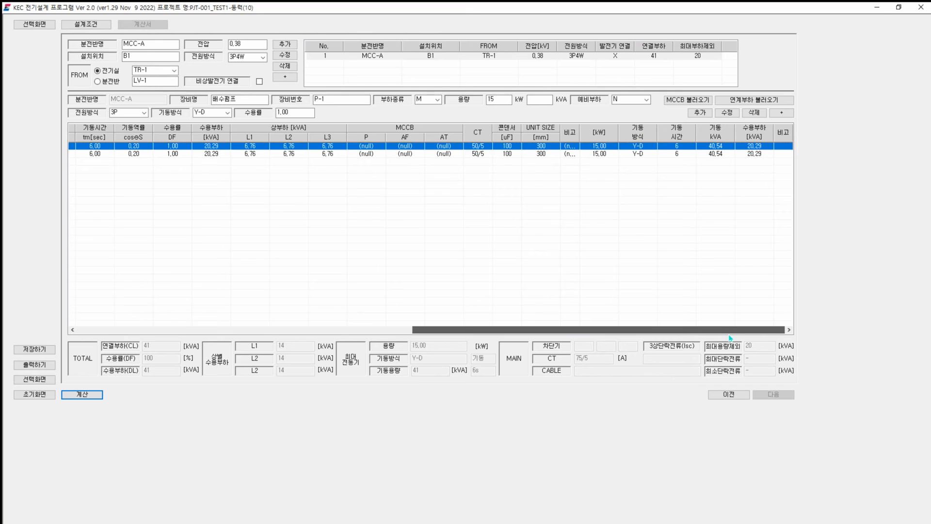
# Step: Add panel MCP-B to the panel list with distribution panel (분전반) MCP-A as its FROM source
pyautogui.click(145, 43)
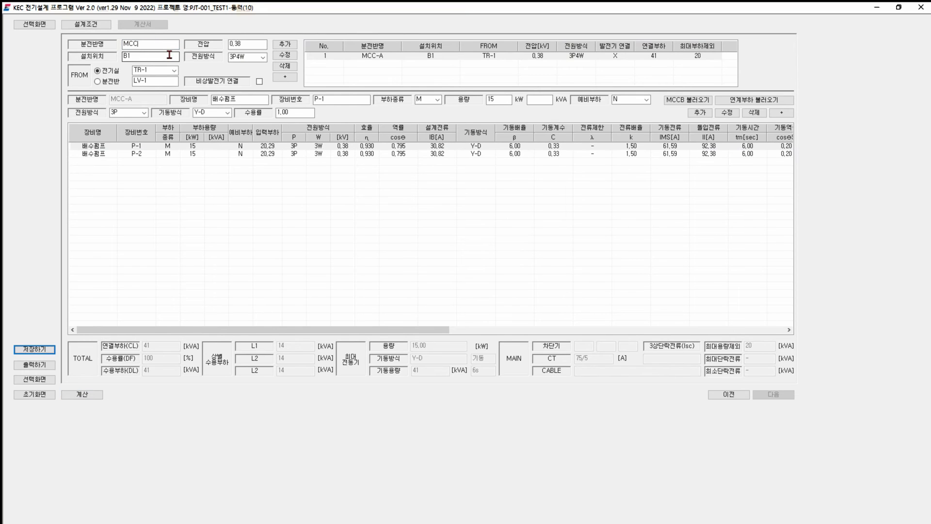
pyautogui.press('BackSpace')
pyautogui.write('d')
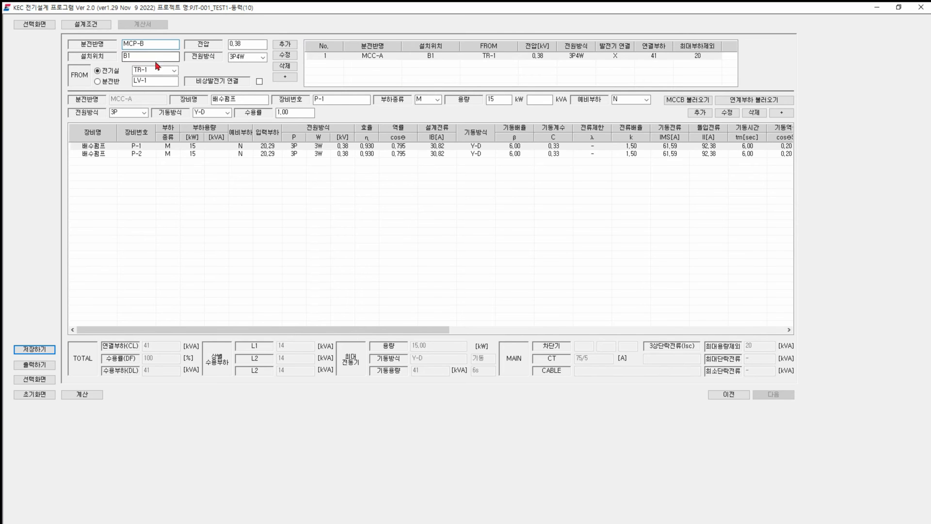
pyautogui.click(99, 81)
pyautogui.click(164, 82)
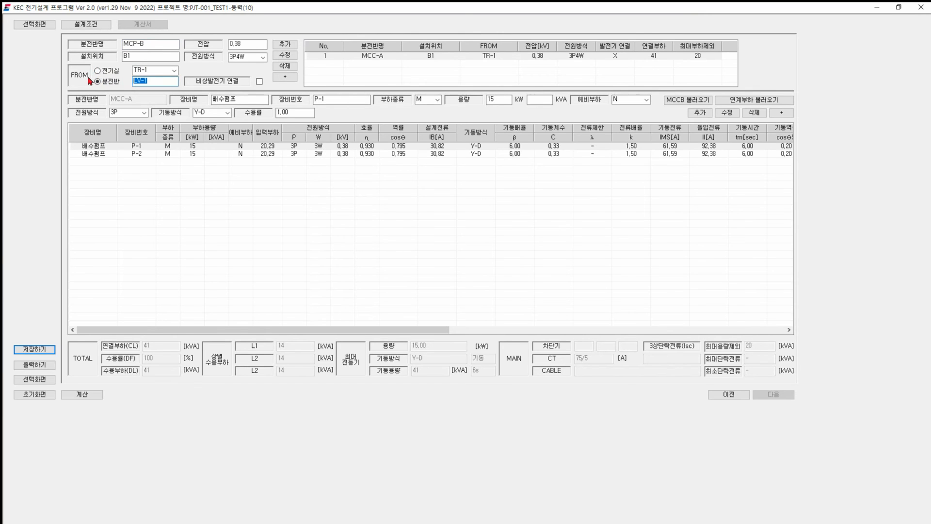
pyautogui.write('MCP-A')
pyautogui.click(284, 46)
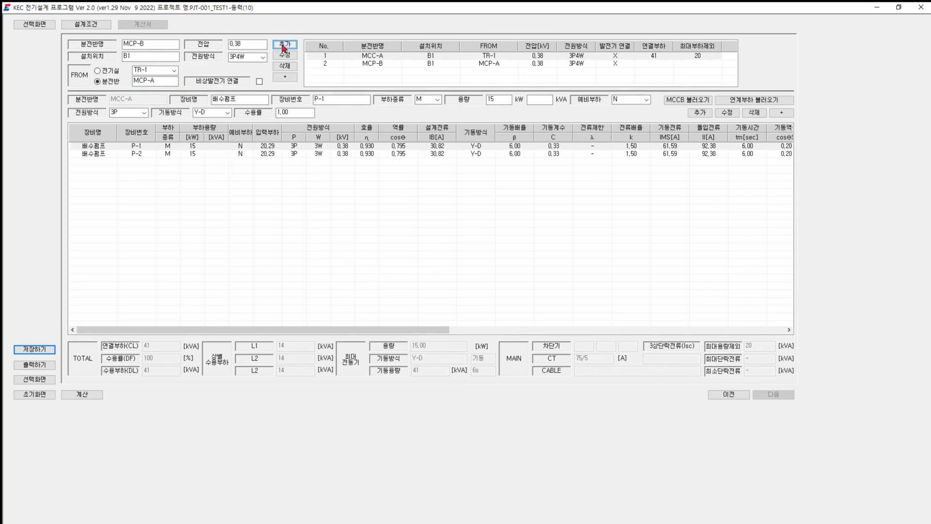
# Step: Select panel MCP-B for equipment entry and set the equipment name to 지하1층 주차장 배기팬 and its number to F1
pyautogui.click(380, 68)
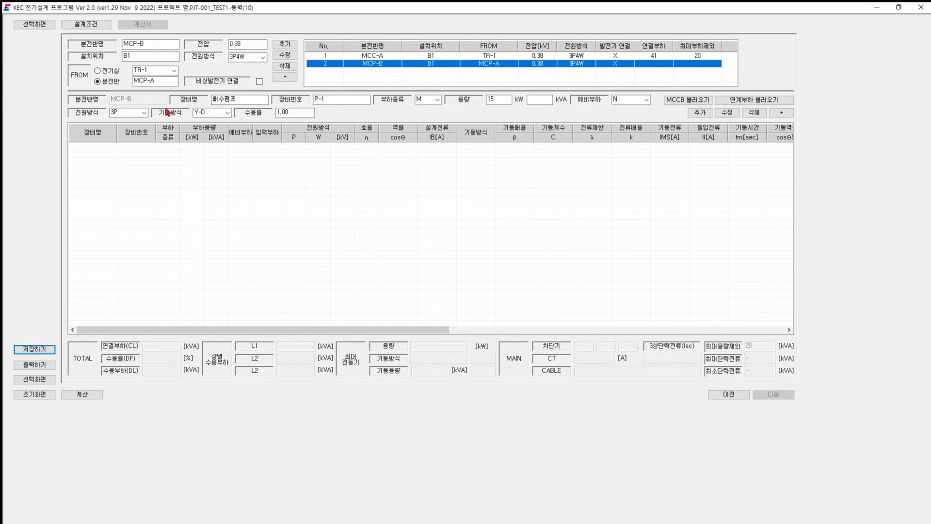
pyautogui.click(242, 101)
pyautogui.moveTo(242, 100); pyautogui.dragTo(206, 99)
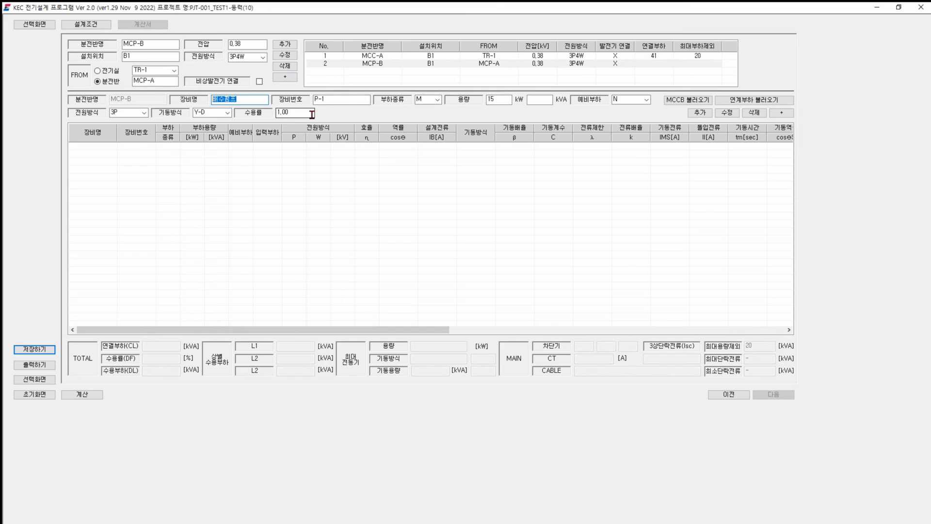
pyautogui.write('지하')
pyautogui.write('1층 주차장')
pyautogui.write(' 배기')
pyautogui.write('팬')
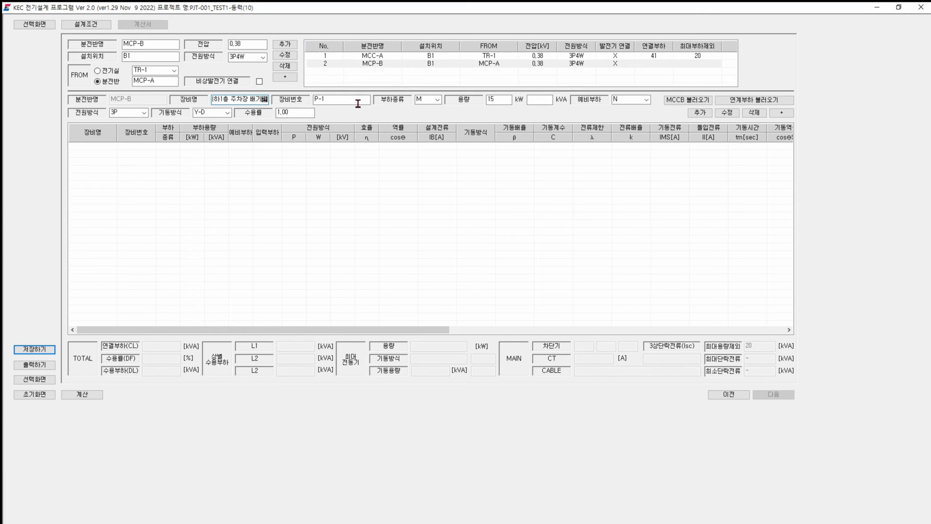
pyautogui.press('Tab')
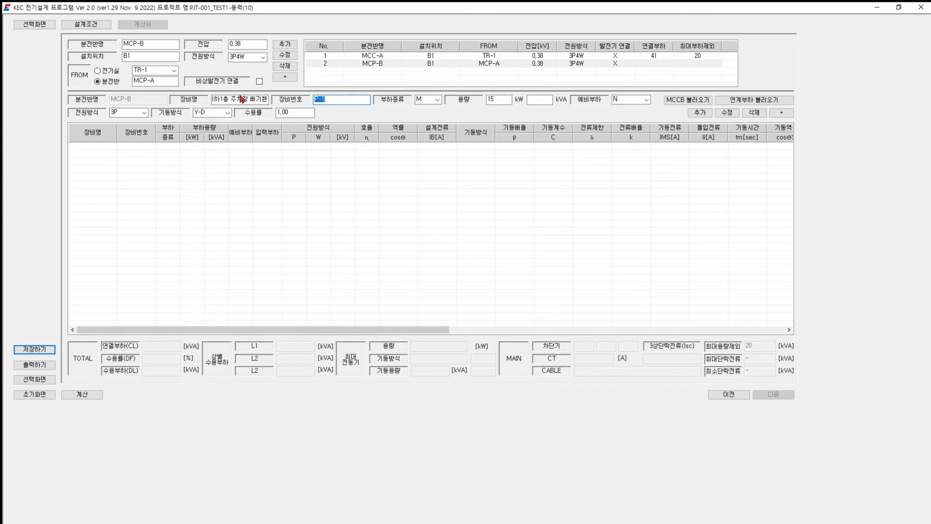
pyautogui.write('F1')
# Step: Set fan F1's capacity to 3.7 kW and starting method to DOL, keep load type M, and add it to the equipment list
pyautogui.click(440, 101)
pyautogui.click(440, 101)
pyautogui.doubleClick(493, 102)
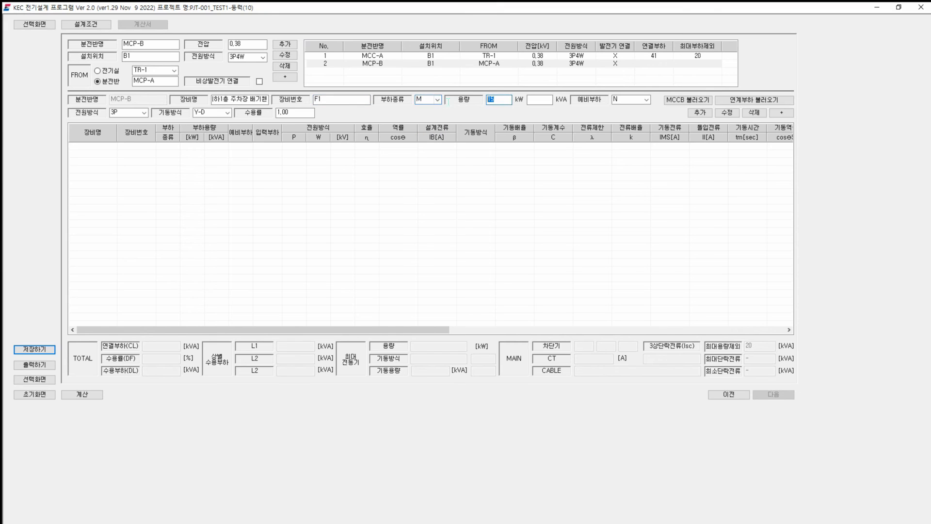
pyautogui.write('3.7')
pyautogui.click(224, 113)
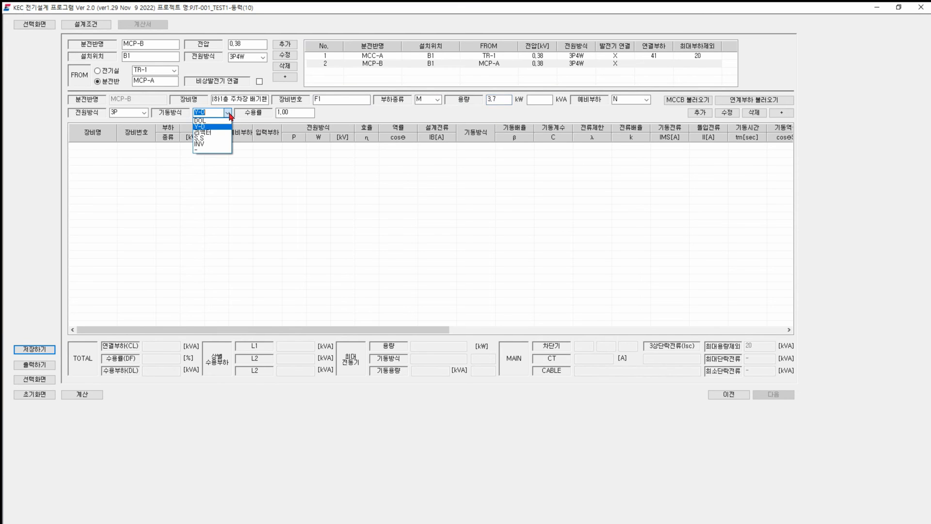
pyautogui.click(216, 121)
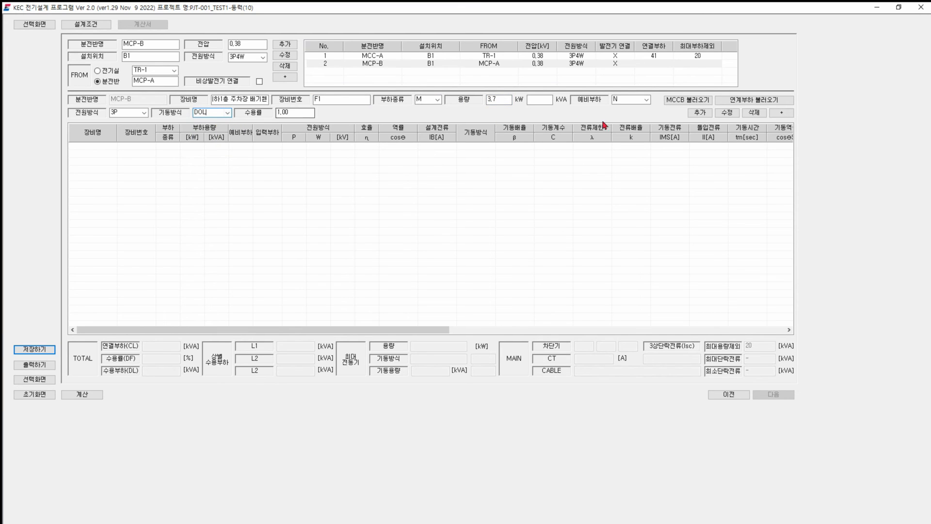
pyautogui.click(701, 114)
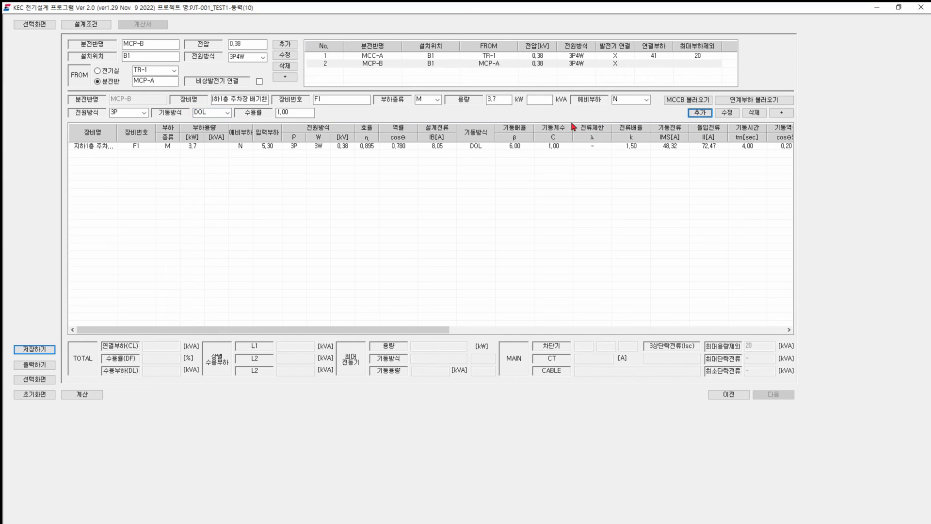
# Step: Add two more 지하1층 주차장 배기팬 entries to MCP-B, numbered F2 and F3, with the same settings
pyautogui.click(318, 100)
pyautogui.press('BackSpace')
pyautogui.write('2')
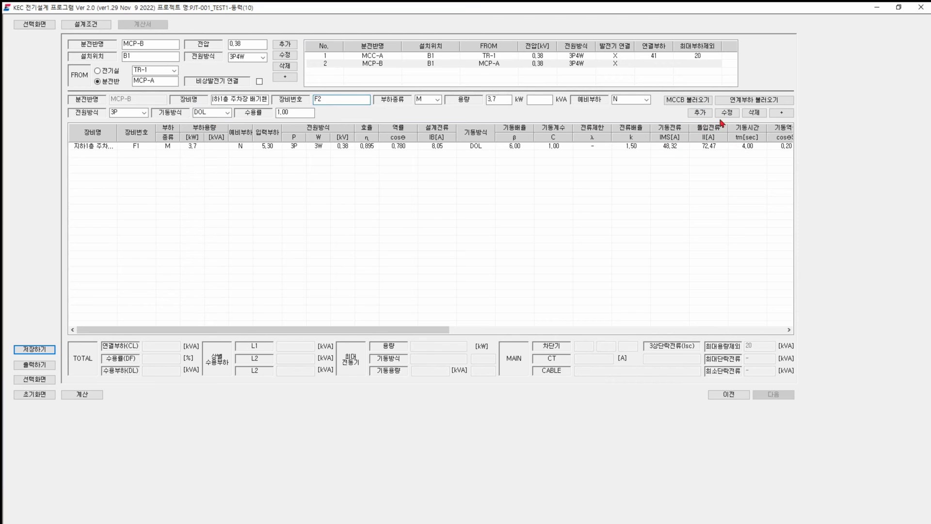
pyautogui.click(700, 113)
pyautogui.click(326, 100)
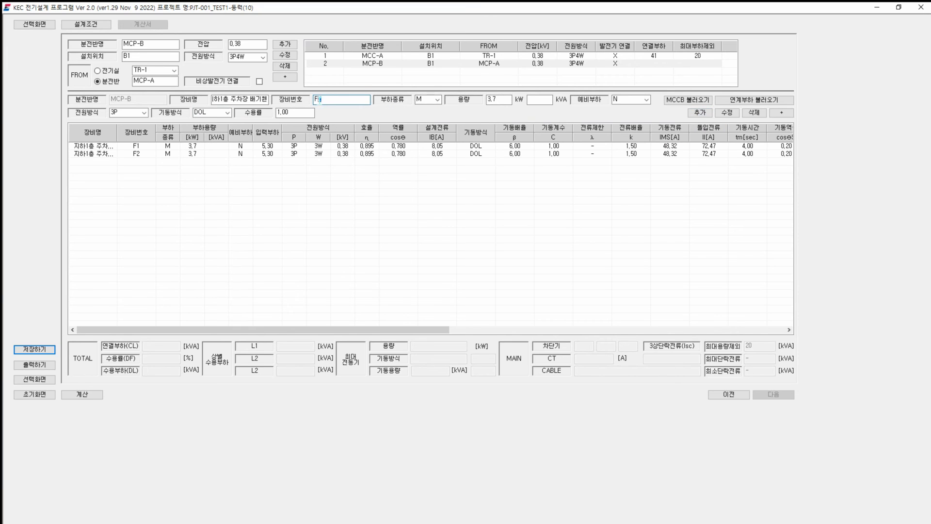
pyautogui.write('3')
pyautogui.click(700, 112)
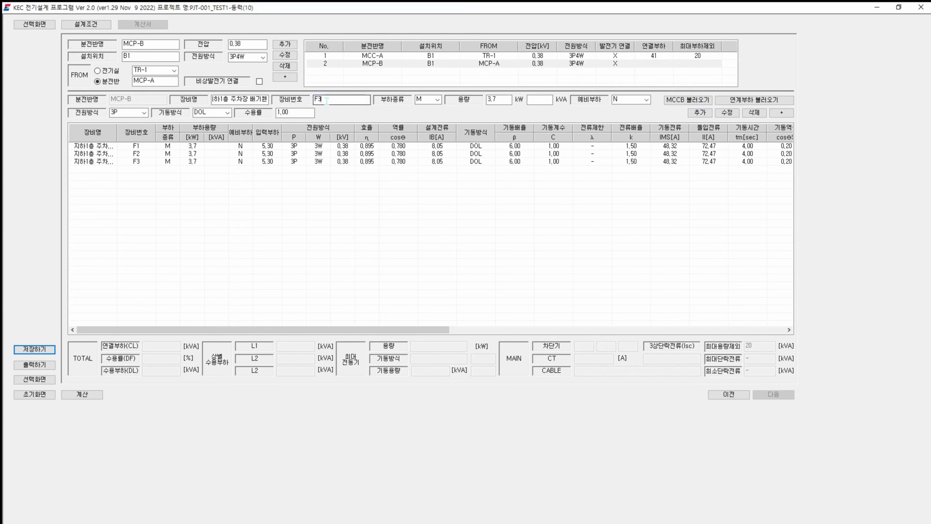
# Step: Add exhaust fans F4 and F5 to MCP-B with the same name and settings
pyautogui.click(318, 100)
pyautogui.press('BackSpace')
pyautogui.write('4')
pyautogui.click(700, 113)
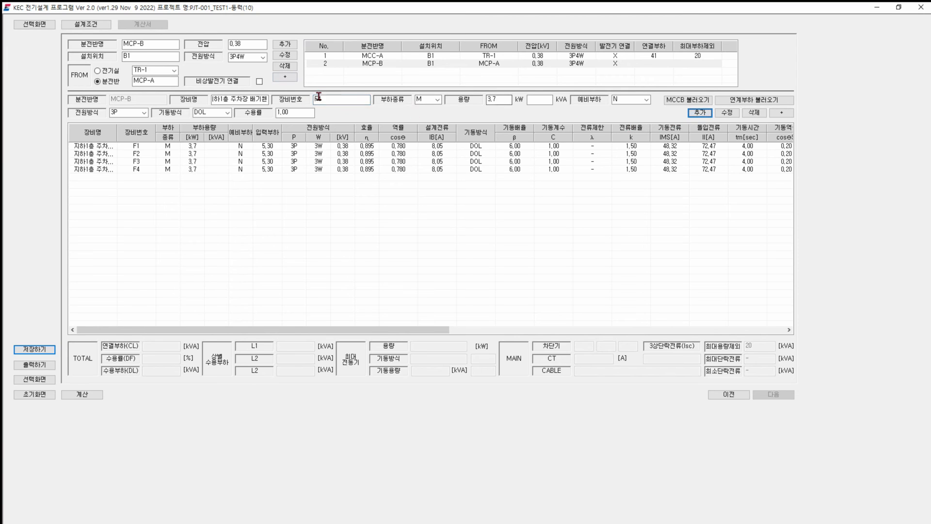
pyautogui.click(319, 99)
pyautogui.press('BackSpace')
pyautogui.write('5')
pyautogui.click(700, 112)
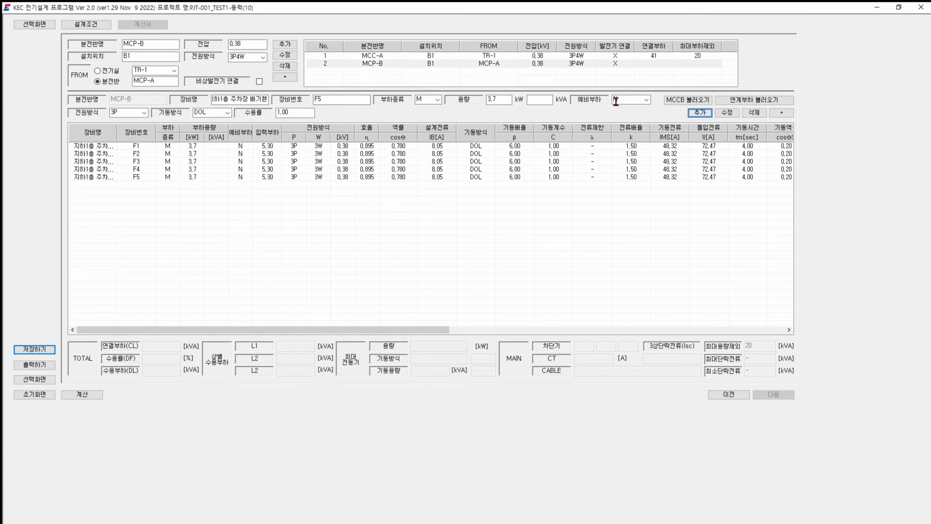
# Step: Add exhaust fans F6 and F7 to MCP-B and widen the equipment name (장비명) column to fit the full names
pyautogui.moveTo(314, 101); pyautogui.dragTo(317, 101)
pyautogui.click(700, 112)
pyautogui.click(319, 100)
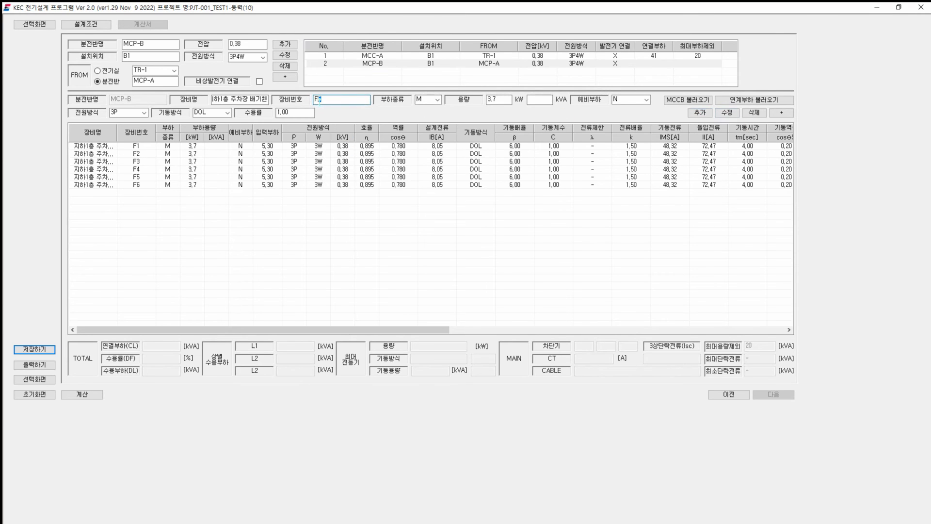
pyautogui.write('7')
pyautogui.click(699, 112)
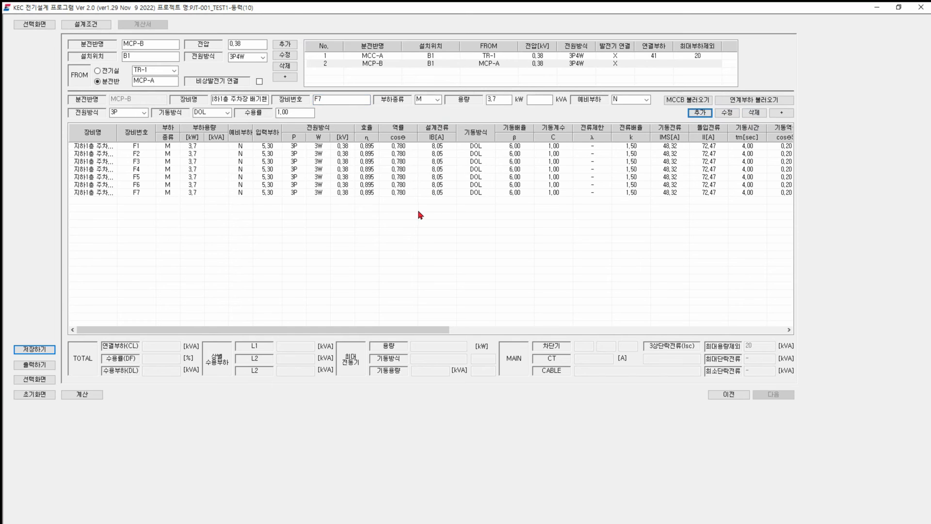
pyautogui.moveTo(116, 131); pyautogui.dragTo(145, 131)
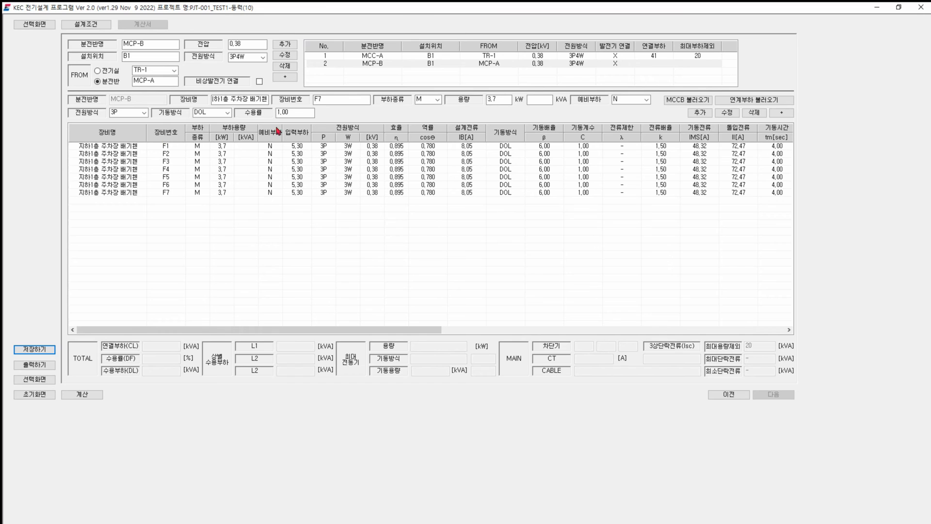
# Step: Replace the equipment name with 주차장 유인휀 and set the equipment number to CR1 for the next MCP-B load
pyautogui.click(253, 99)
pyautogui.doubleClick(252, 99)
pyautogui.press('BackSpace')
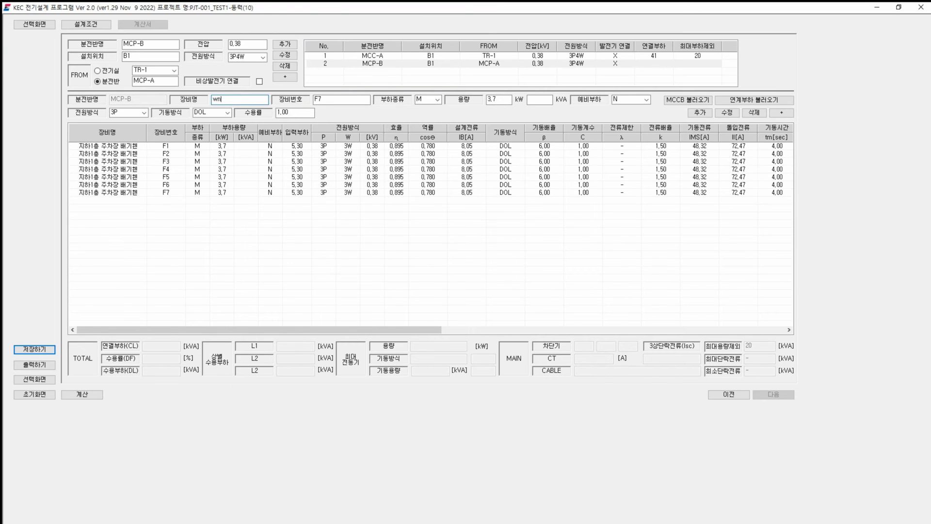
pyautogui.press('BackSpace')
pyautogui.press('BackSpace')
pyautogui.write('주차자 유인휀')
pyautogui.press('Tab')
pyautogui.write('CR1')
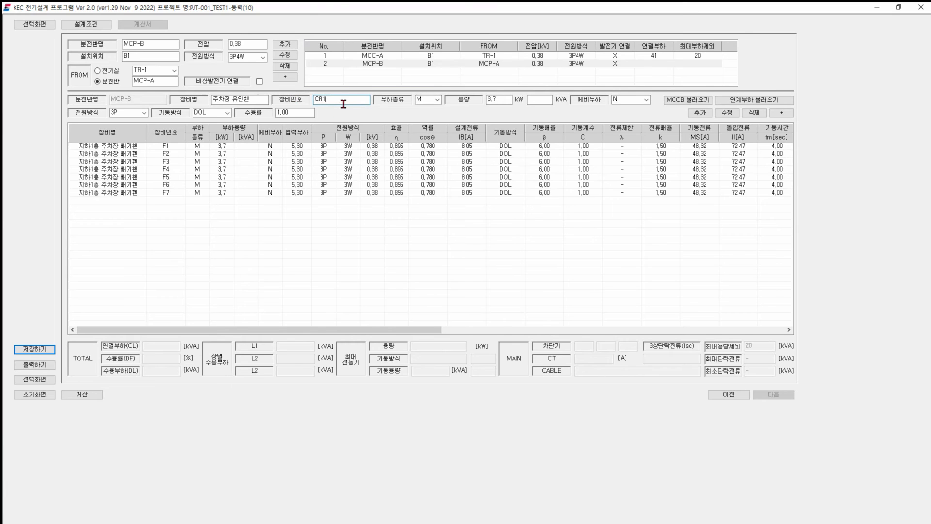
# Step: Set CR1's load type to L1, clear its kW capacity and enter a capacity of 1 kVA instead
pyautogui.click(435, 99)
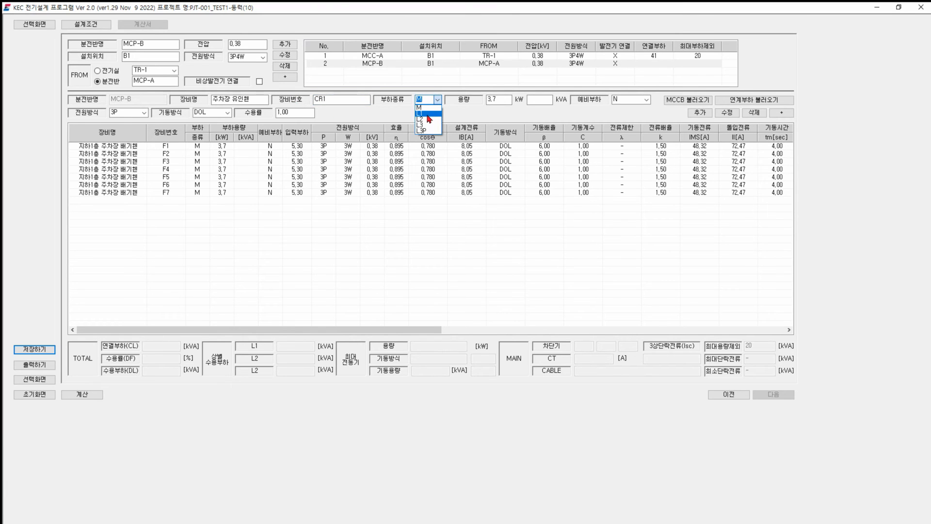
pyautogui.click(428, 114)
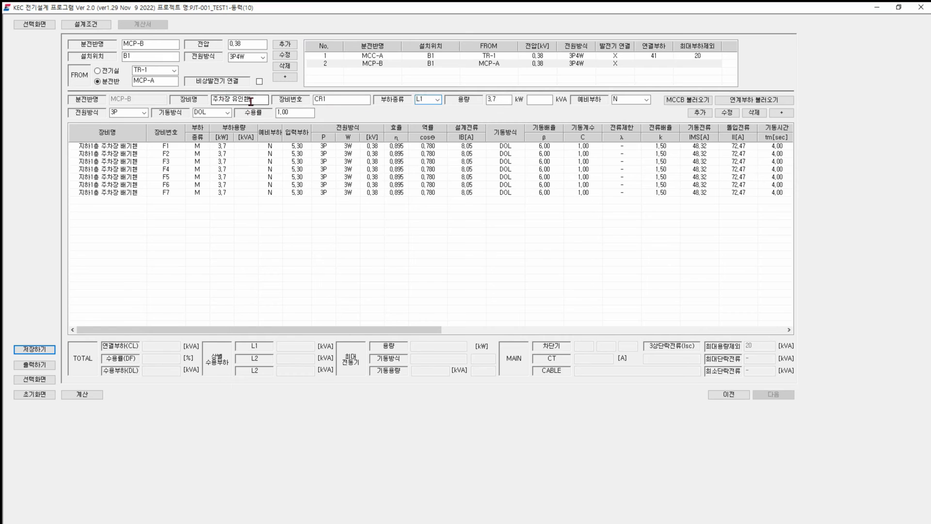
pyautogui.click(342, 100)
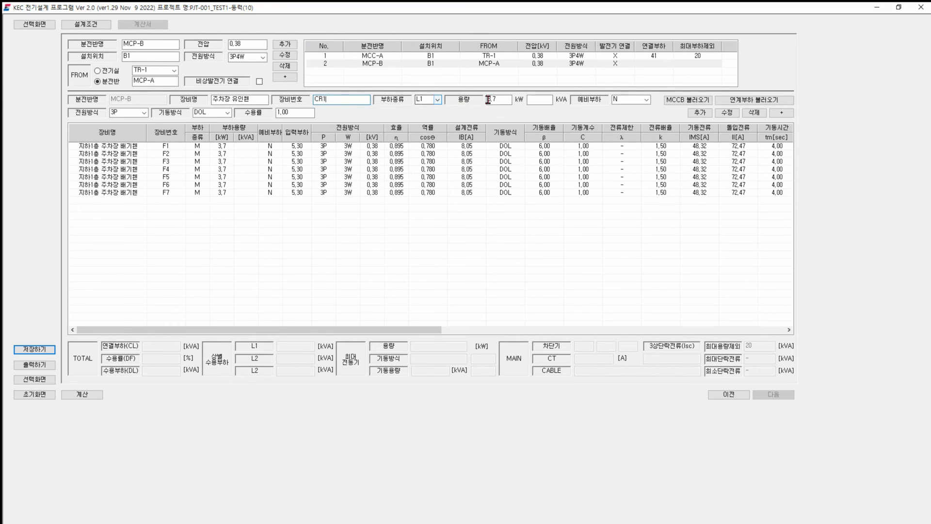
pyautogui.moveTo(500, 100); pyautogui.dragTo(475, 100)
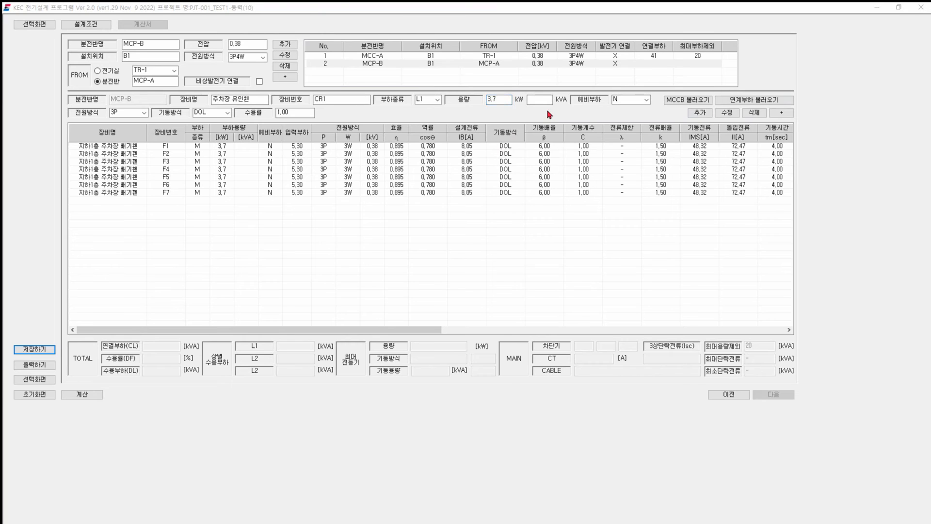
pyautogui.click(509, 99)
pyautogui.press('BackSpace')
pyautogui.press('BackSpace')
pyautogui.press('BackSpace')
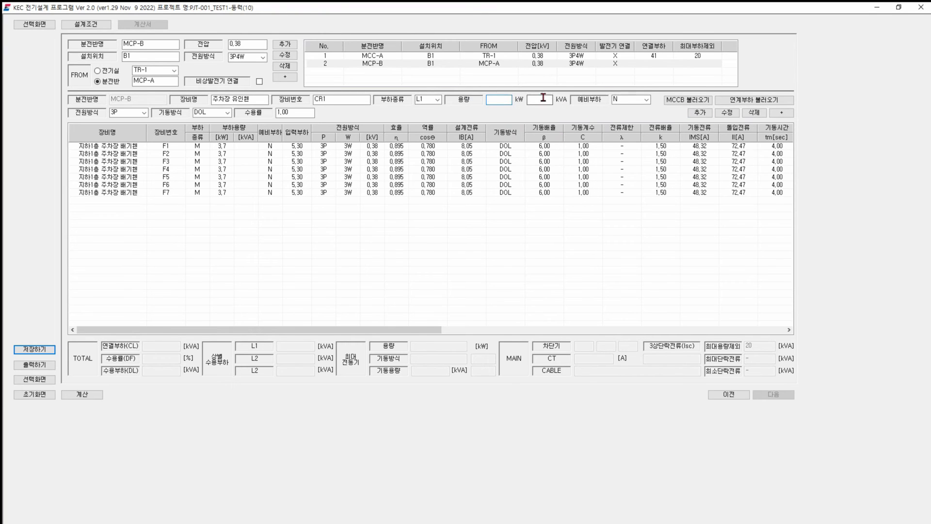
pyautogui.click(543, 99)
# Step: Set CR1's power supply to 2P and starting method to "-", and add it to the MCP-B equipment list
pyautogui.click(145, 112)
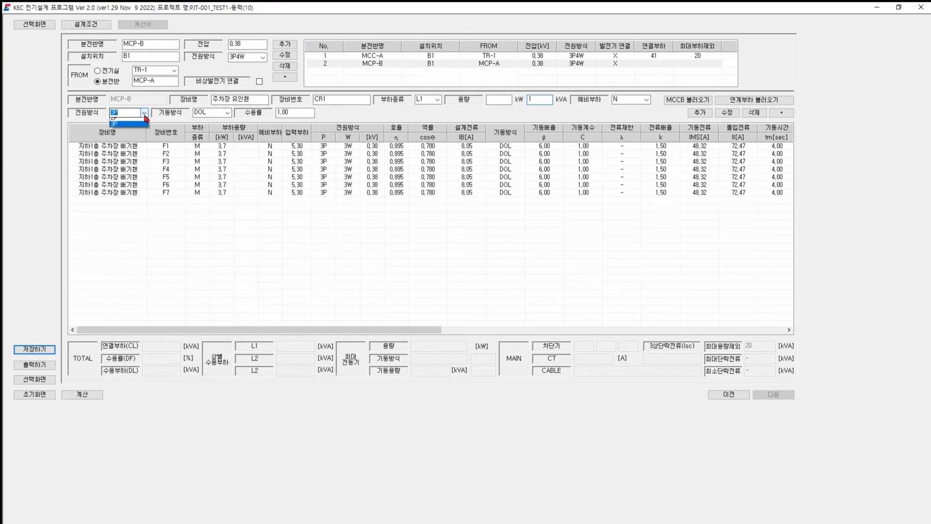
pyautogui.click(119, 122)
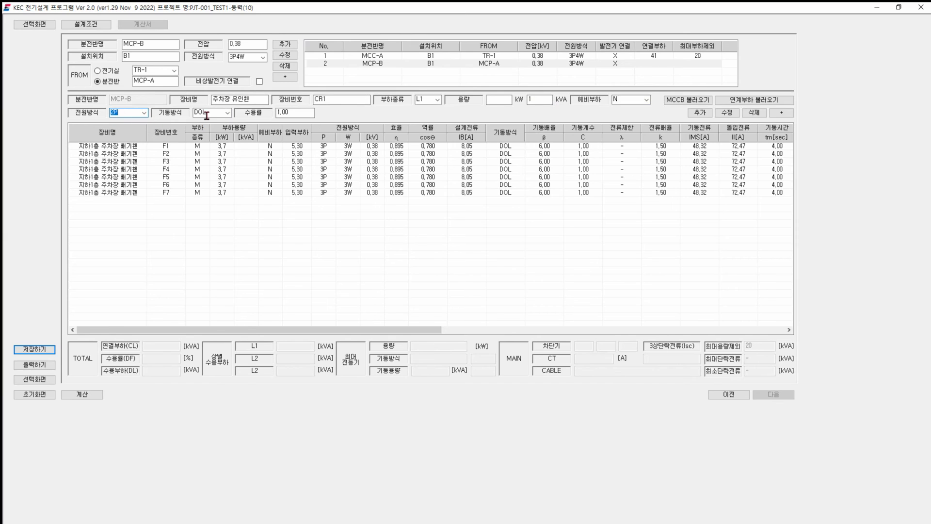
pyautogui.click(229, 116)
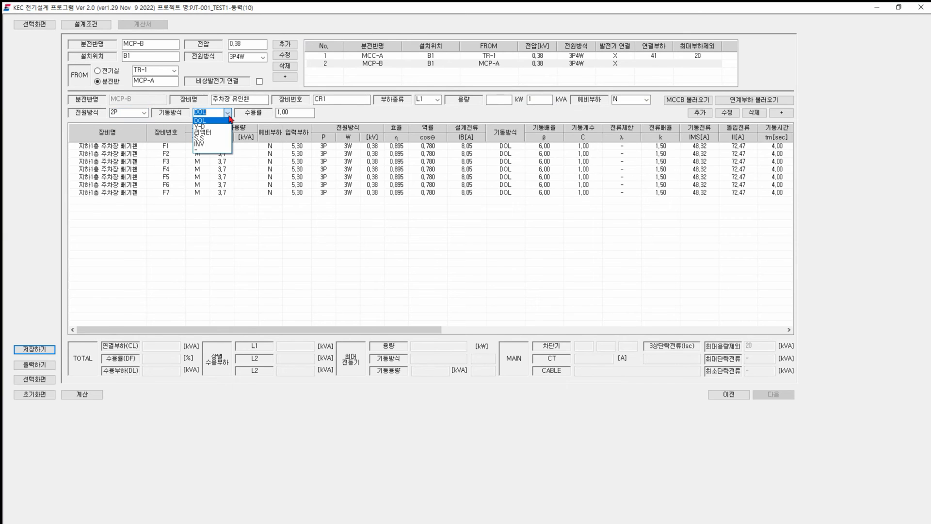
pyautogui.click(224, 146)
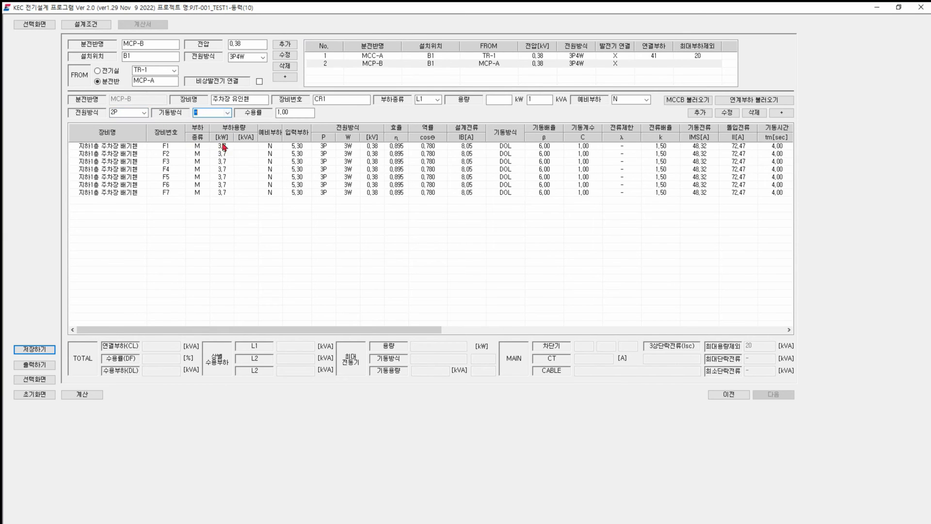
pyautogui.click(700, 112)
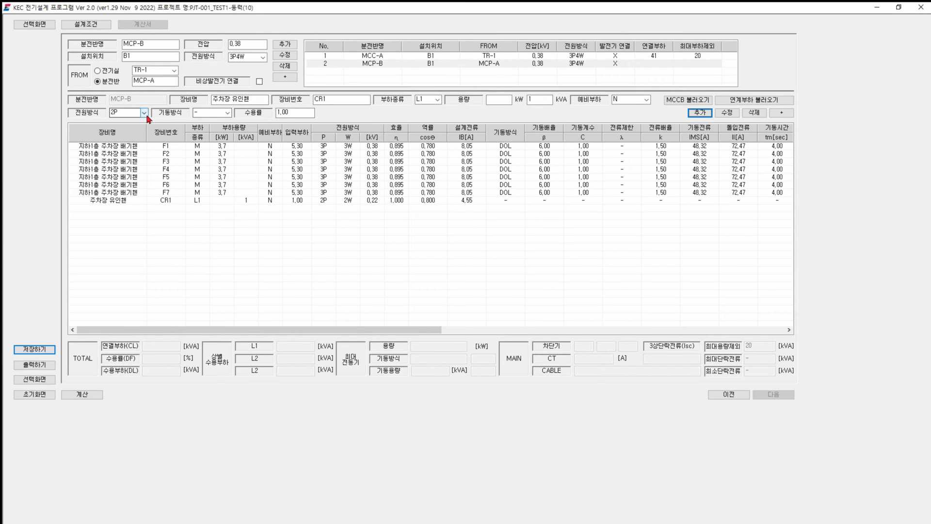
# Step: Add a second 주차장 유인휀 entry numbered CR2 with load type L2, keeping the other settings
pyautogui.click(325, 100)
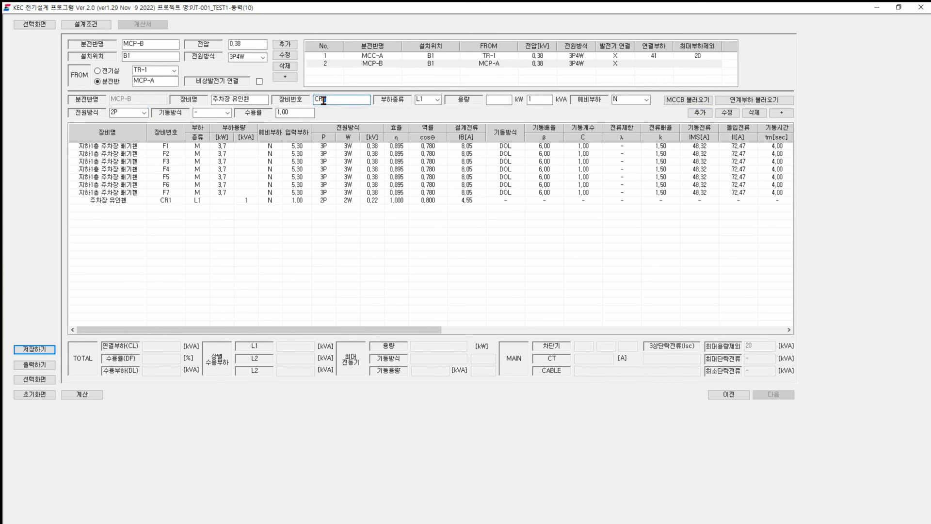
pyautogui.press('BackSpace')
pyautogui.write('2')
pyautogui.click(426, 99)
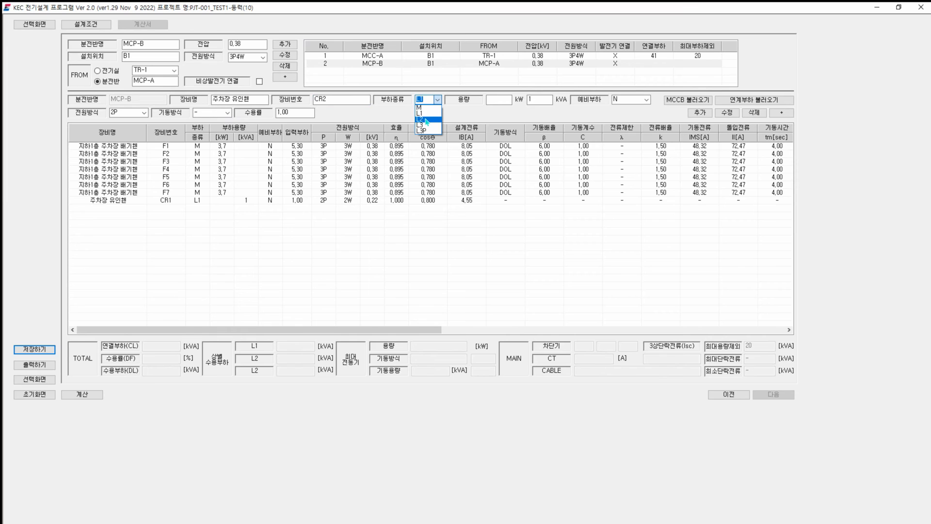
pyautogui.click(426, 120)
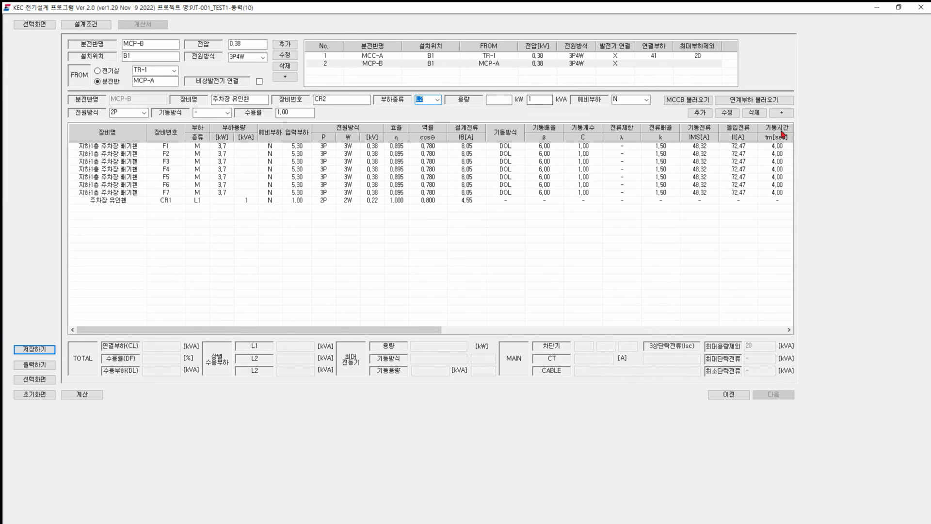
pyautogui.click(706, 115)
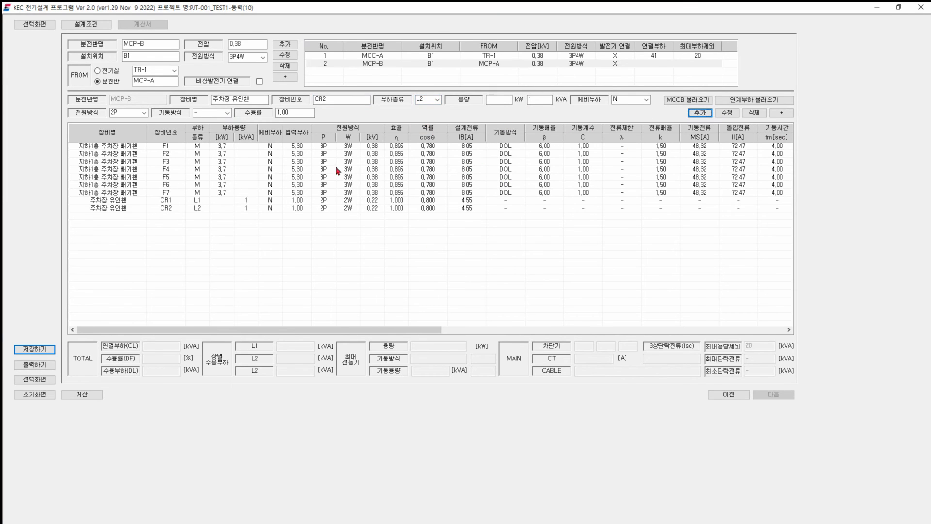
# Step: Calculate panel MCP-B's loads and save the project
pyautogui.click(82, 395)
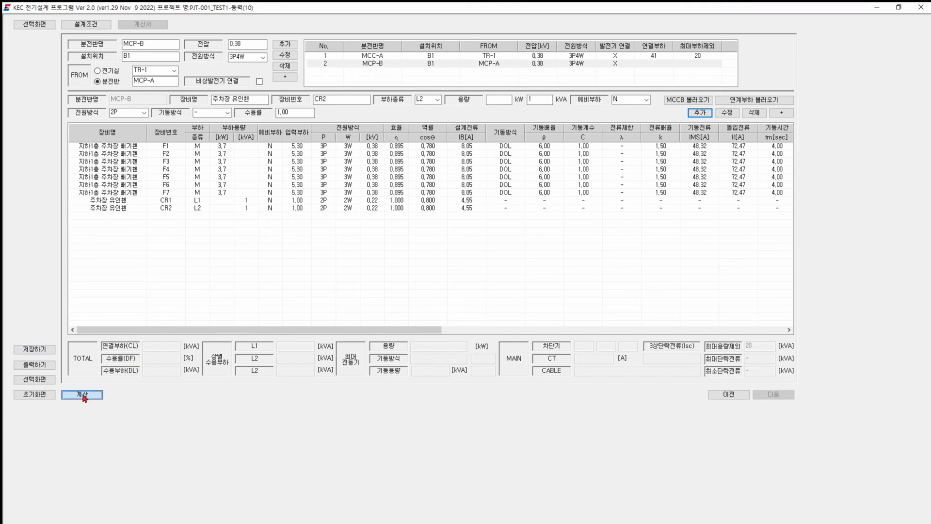
pyautogui.click(35, 349)
pyautogui.click(501, 290)
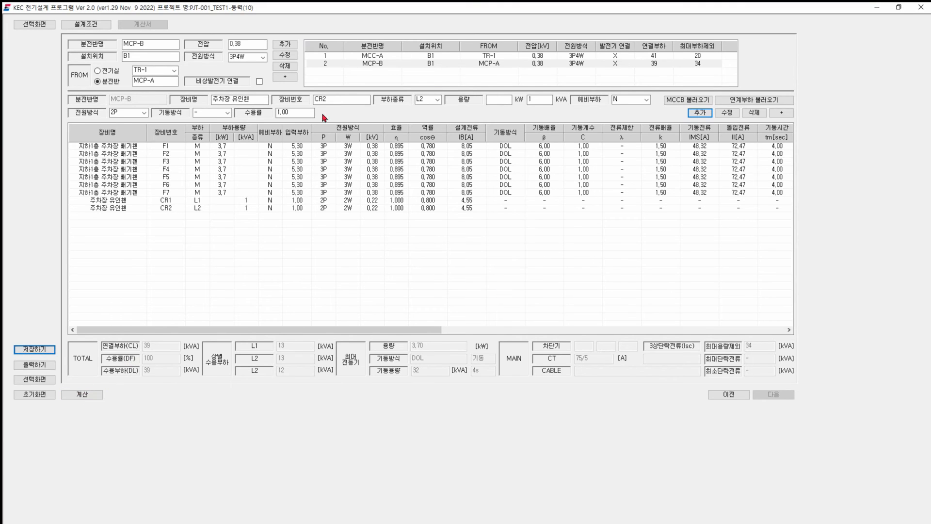
# Step: Add a new panel MCP-A to the panel list, fed from the electrical room (전기실) transformer TR-1
pyautogui.click(159, 44)
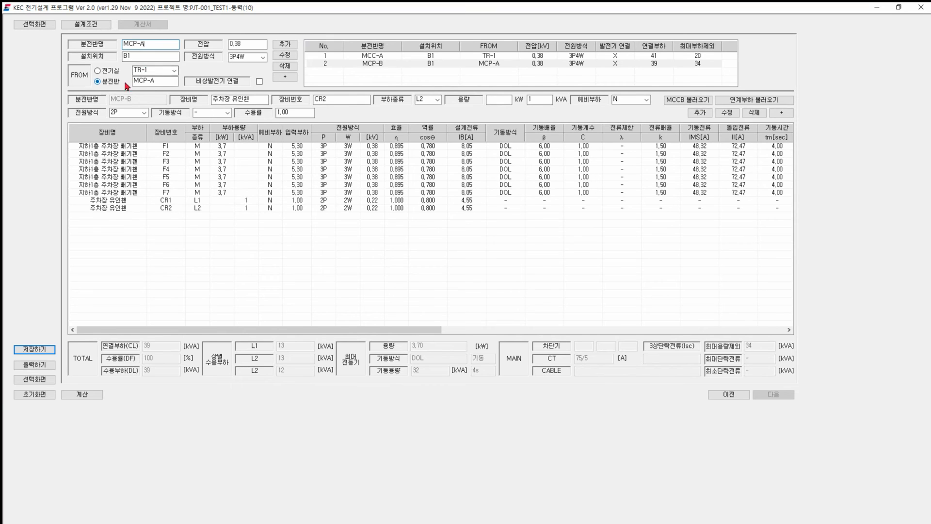
pyautogui.click(109, 72)
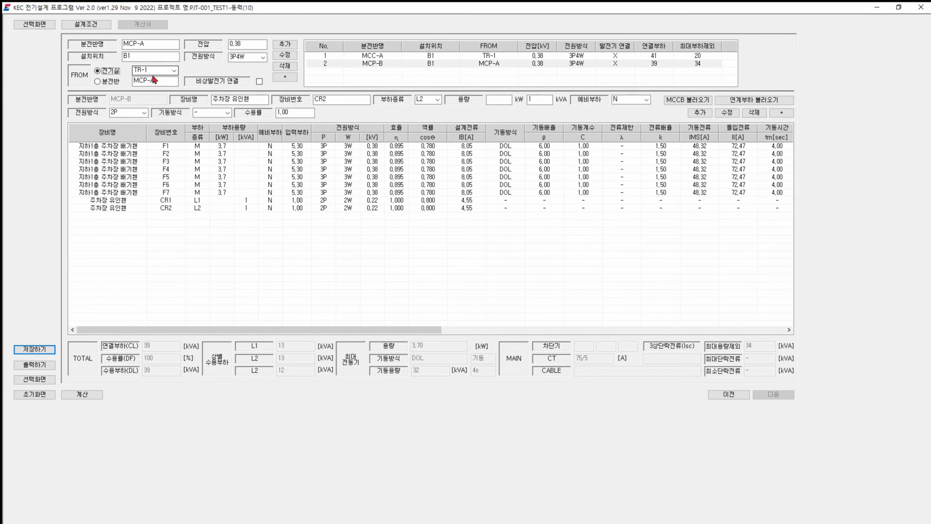
pyautogui.click(283, 46)
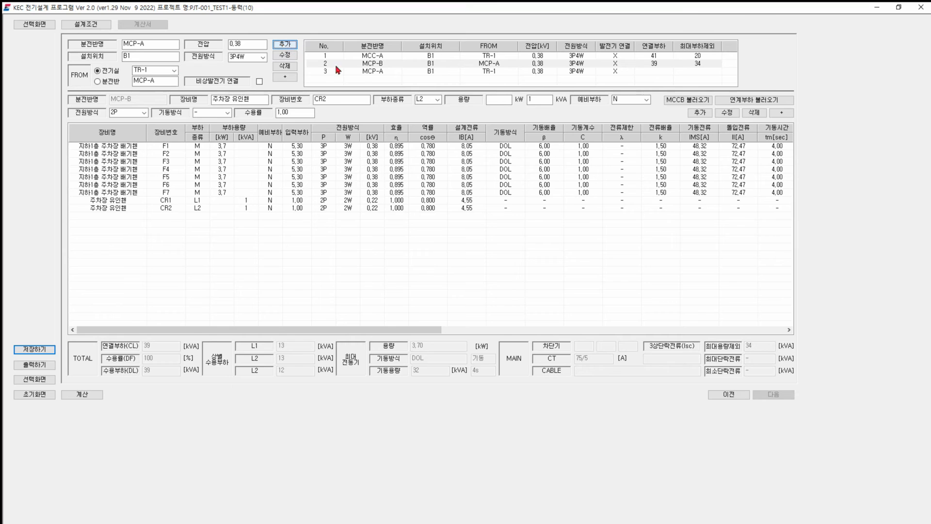
# Step: Compare the MCP-B and MCP-A panel entries, and load the linked loads (연계부하) into MCP-A
pyautogui.click(381, 72)
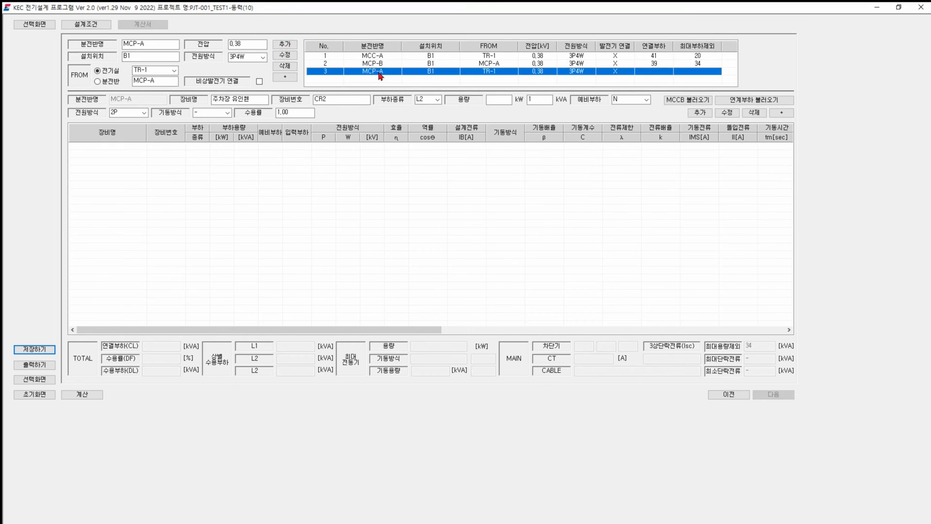
pyautogui.click(384, 64)
pyautogui.click(386, 72)
pyautogui.click(385, 66)
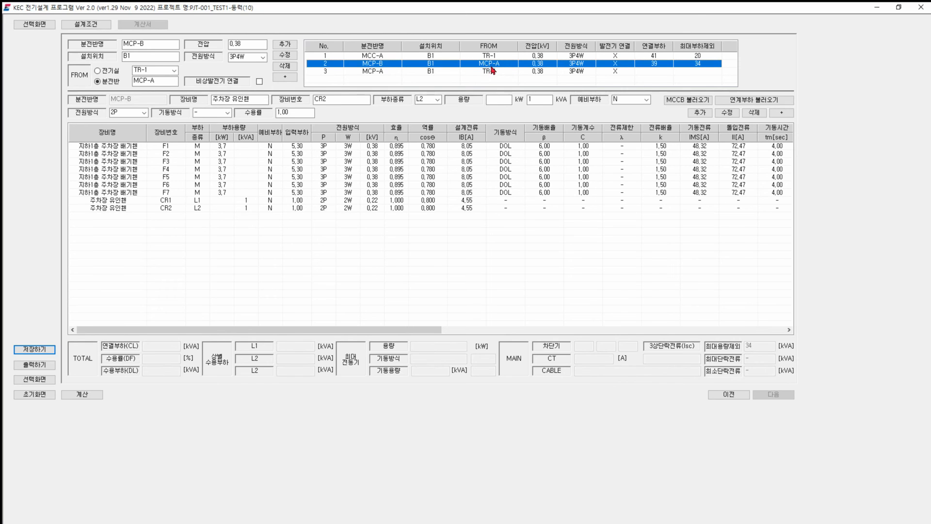
pyautogui.click(379, 73)
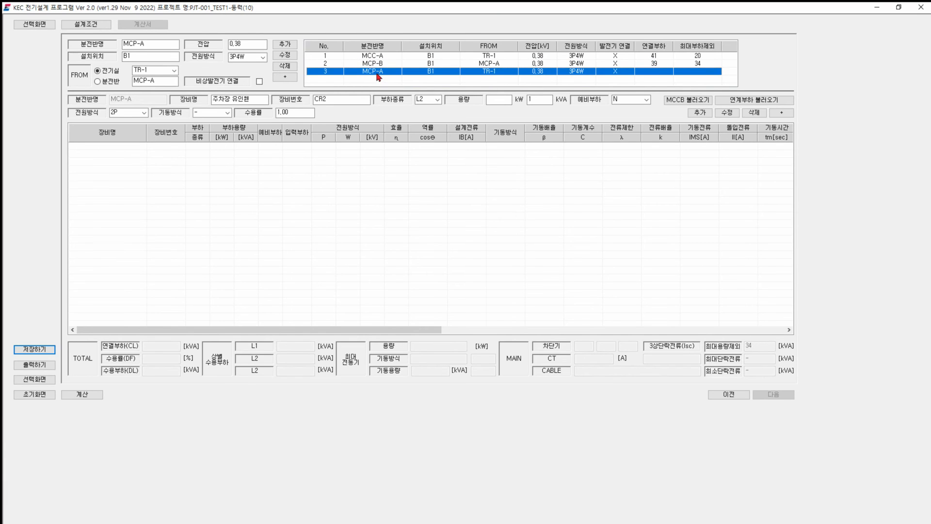
pyautogui.click(757, 100)
pyautogui.click(499, 290)
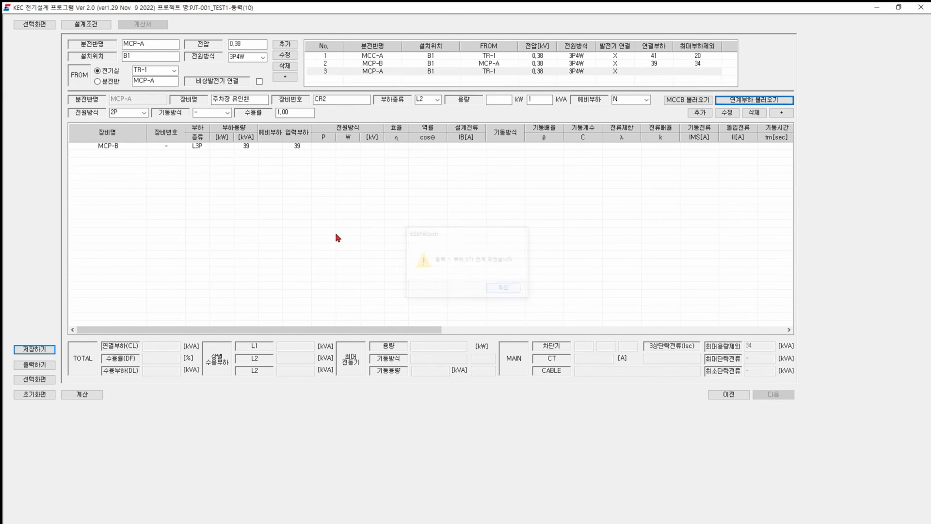
# Step: Set the equipment number of MCP-A's linked MCP-B load to PNL and apply the modification to its entry
pyautogui.click(110, 148)
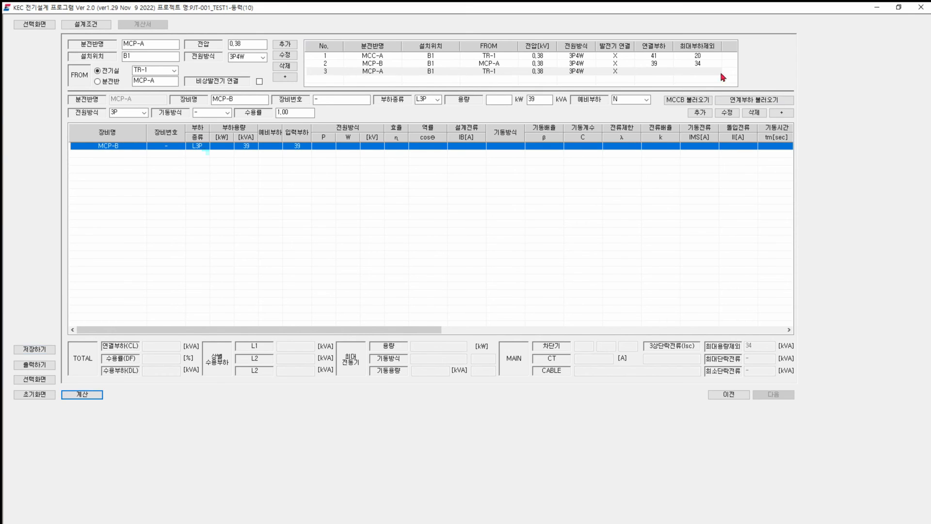
pyautogui.click(295, 146)
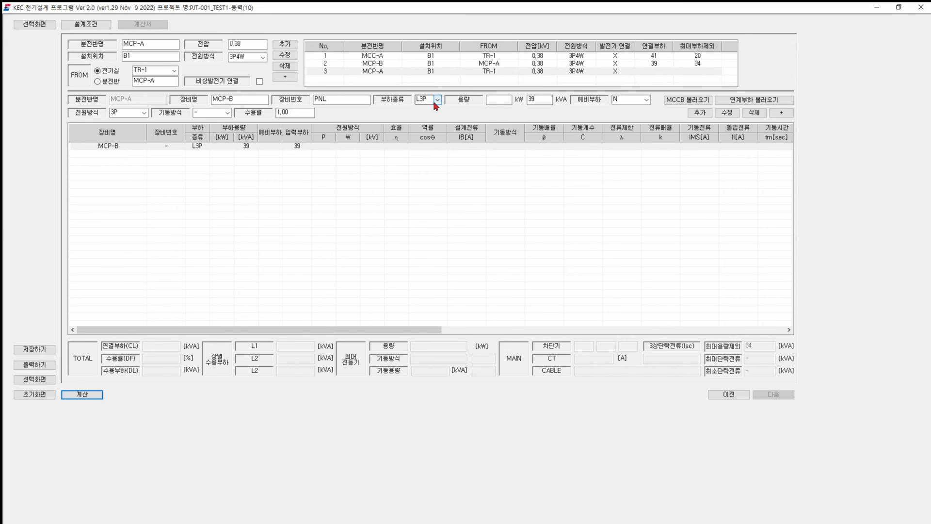
pyautogui.click(543, 101)
pyautogui.click(729, 114)
pyautogui.click(368, 145)
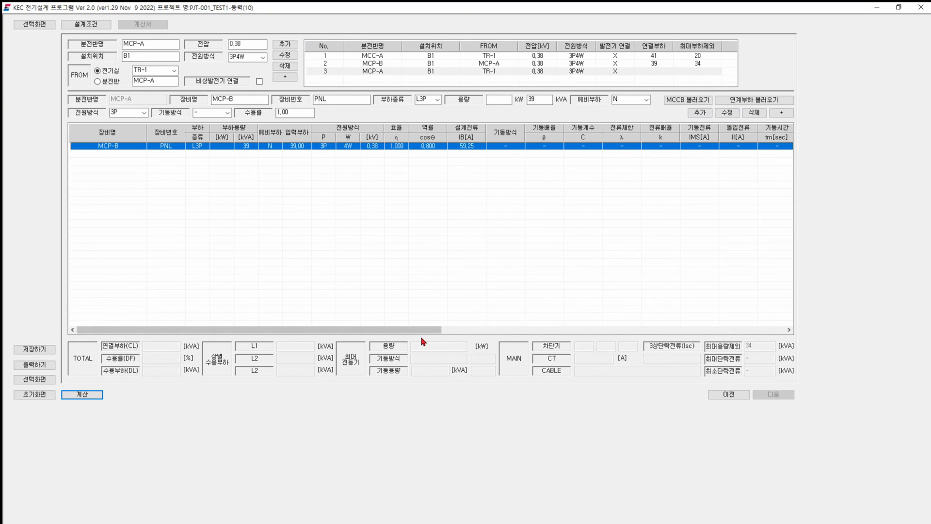
pyautogui.moveTo(421, 334); pyautogui.dragTo(315, 334)
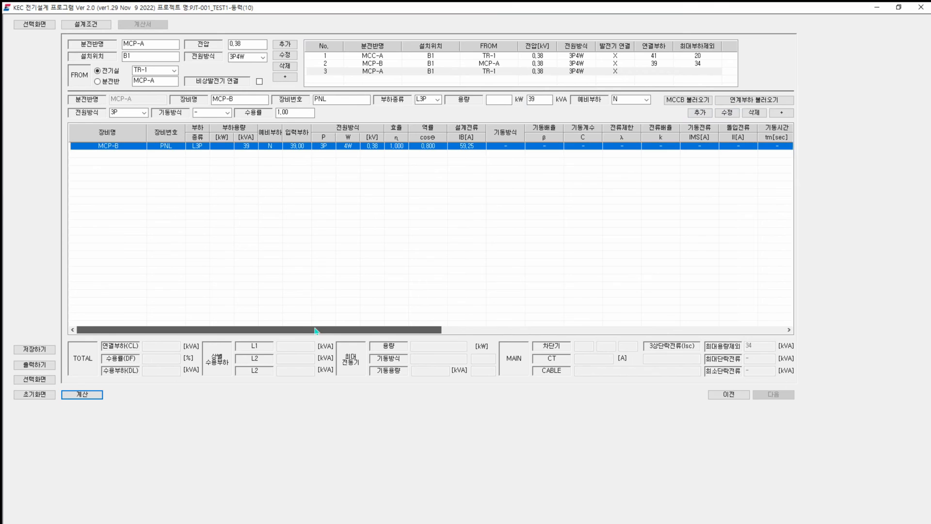
pyautogui.click(165, 147)
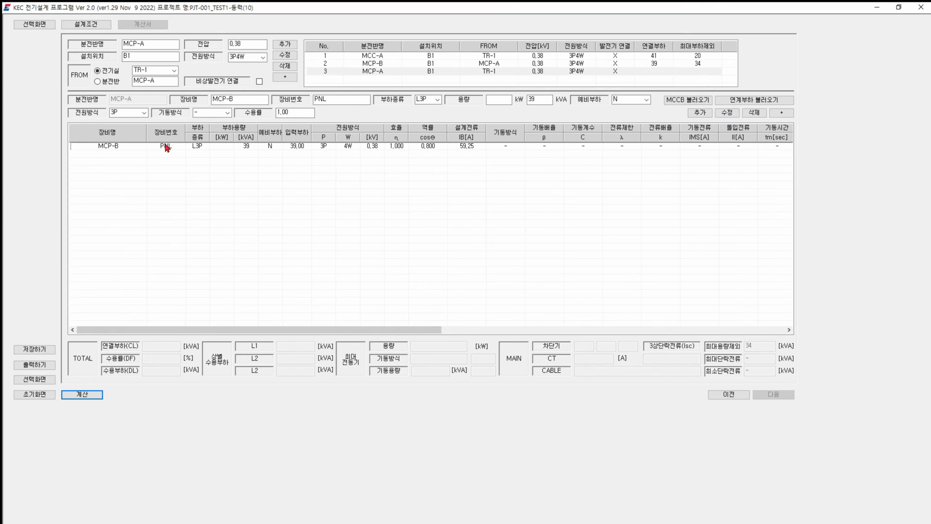
# Step: Enter 지하1층 주차장 배기휀 as the equipment name and F1 as the equipment number for a new MCP-A load
pyautogui.click(370, 72)
pyautogui.doubleClick(267, 100)
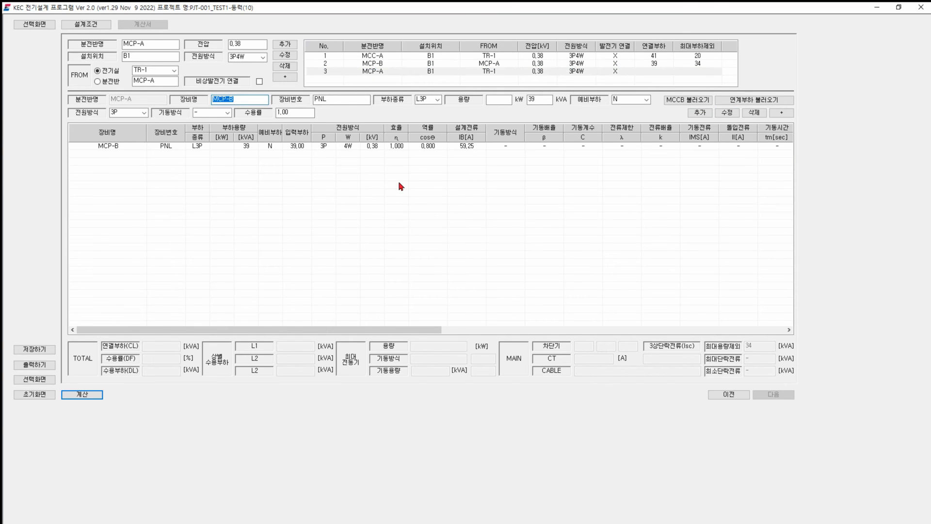
pyautogui.write('지하1')
pyautogui.write('층 주차장 배기휀')
pyautogui.press('Tab')
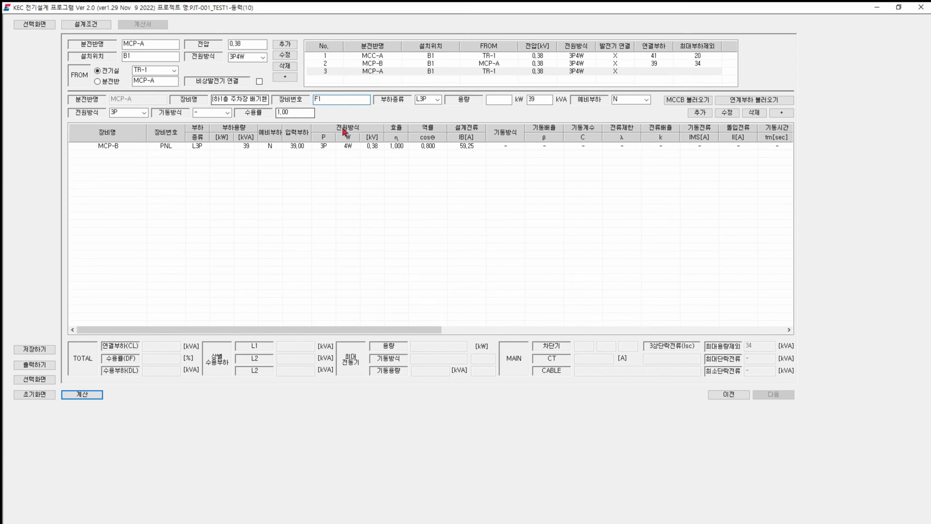
# Step: Set load F1 to type M with 3.7 kW capacity and DOL starting, and add it to MCP-A
pyautogui.click(438, 99)
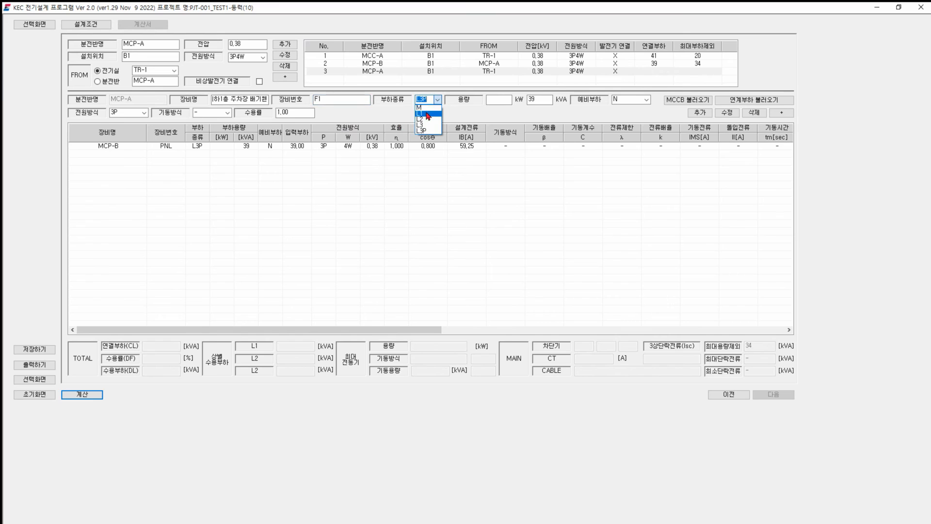
pyautogui.click(428, 113)
pyautogui.click(539, 101)
pyautogui.click(490, 99)
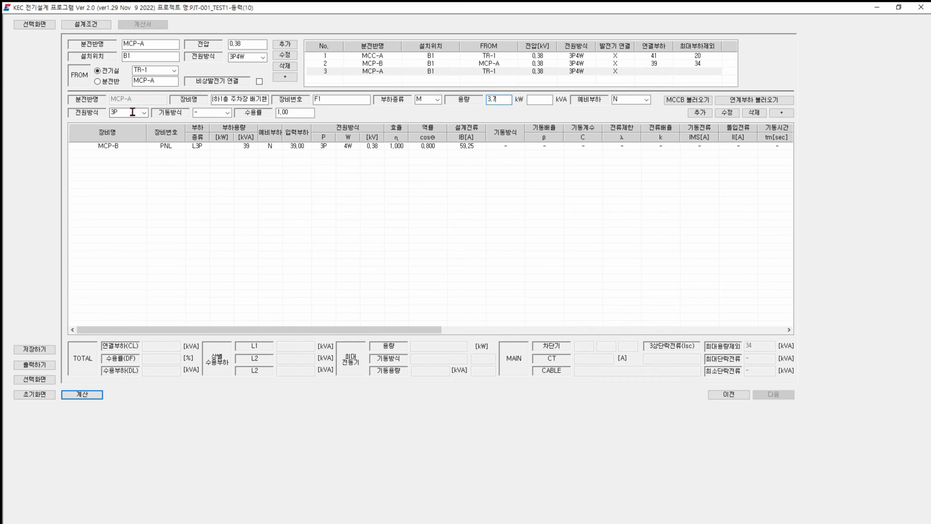
pyautogui.click(217, 112)
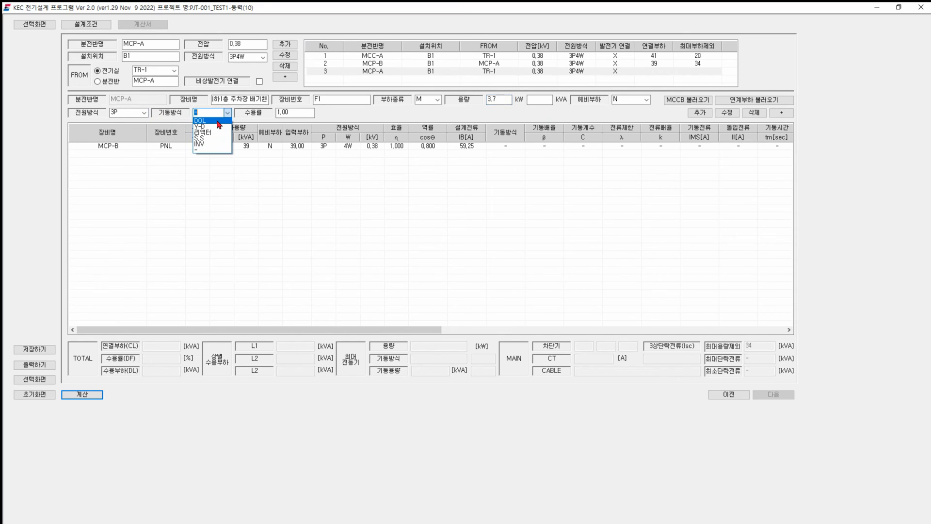
pyautogui.click(217, 120)
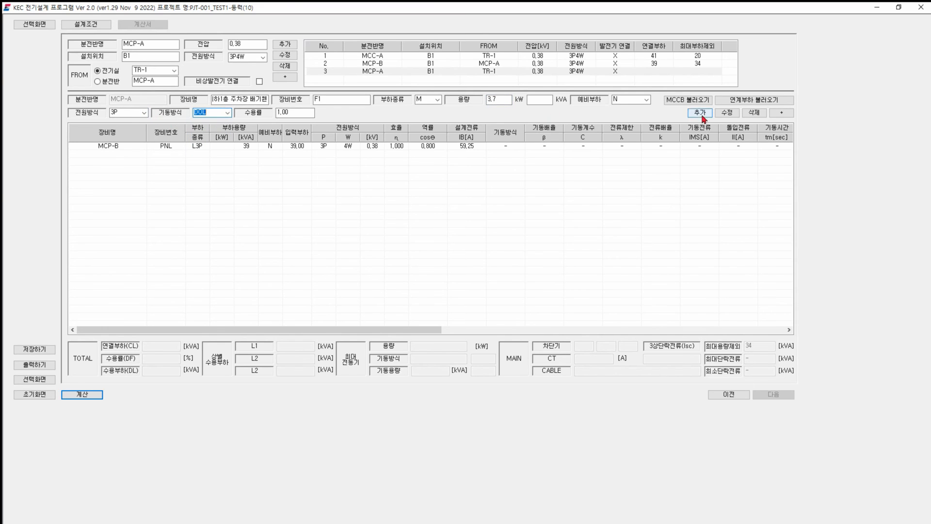
pyautogui.click(700, 113)
# Step: Add four more 지하1층 주차장 배기휀 loads to MCP-A with equipment numbers F2, F3, F4 and F5
pyautogui.click(327, 99)
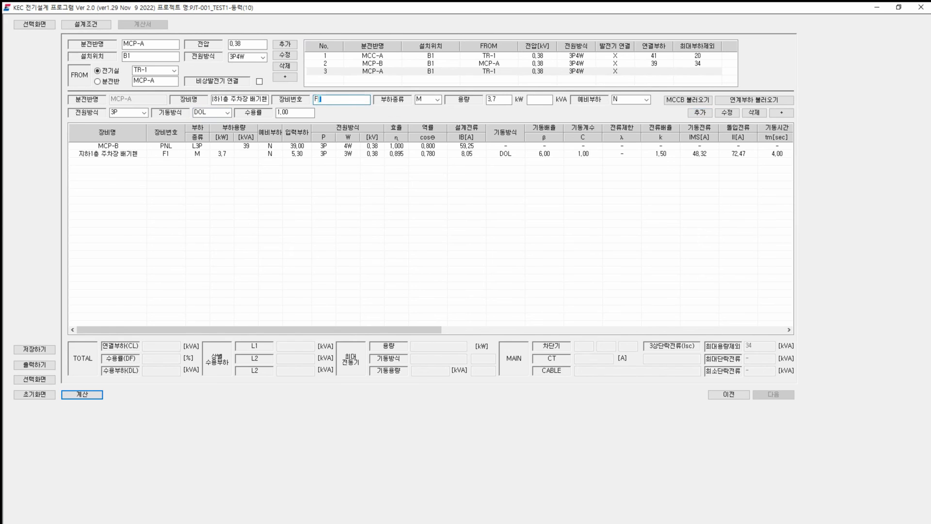
pyautogui.press('BackSpace')
pyautogui.write('2')
pyautogui.click(700, 112)
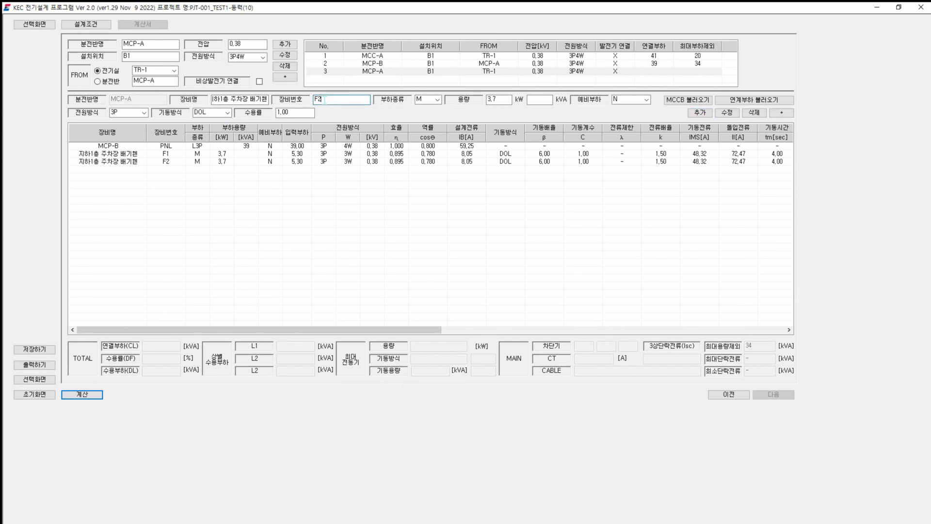
pyautogui.write('3')
pyautogui.click(699, 113)
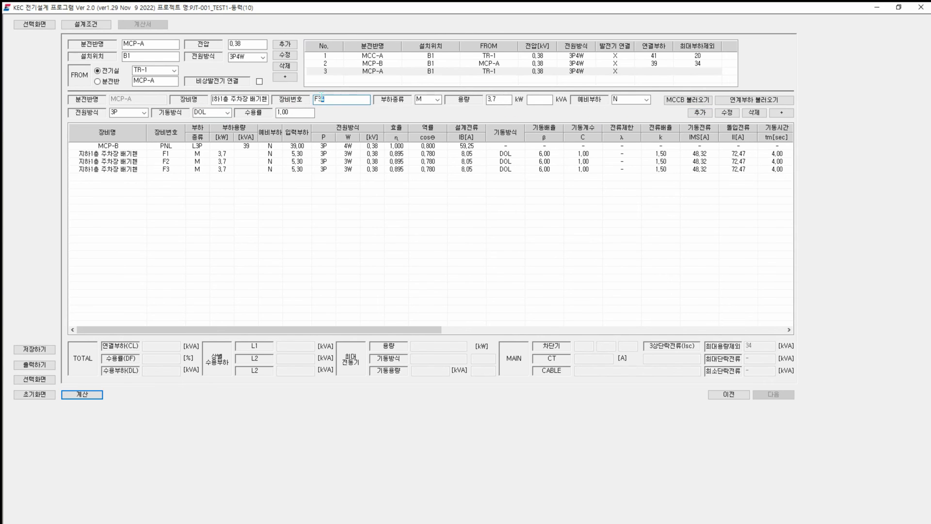
pyautogui.write('4')
pyautogui.click(699, 113)
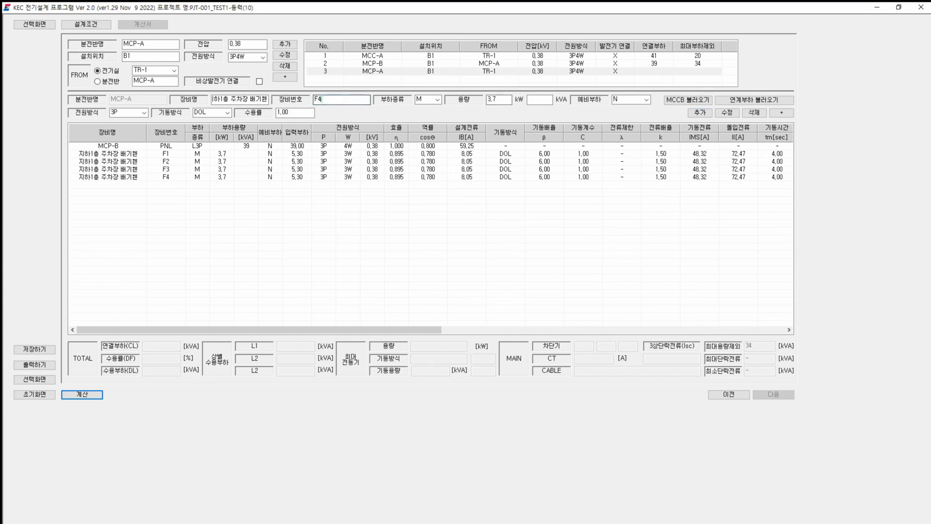
pyautogui.write('5')
pyautogui.click(701, 114)
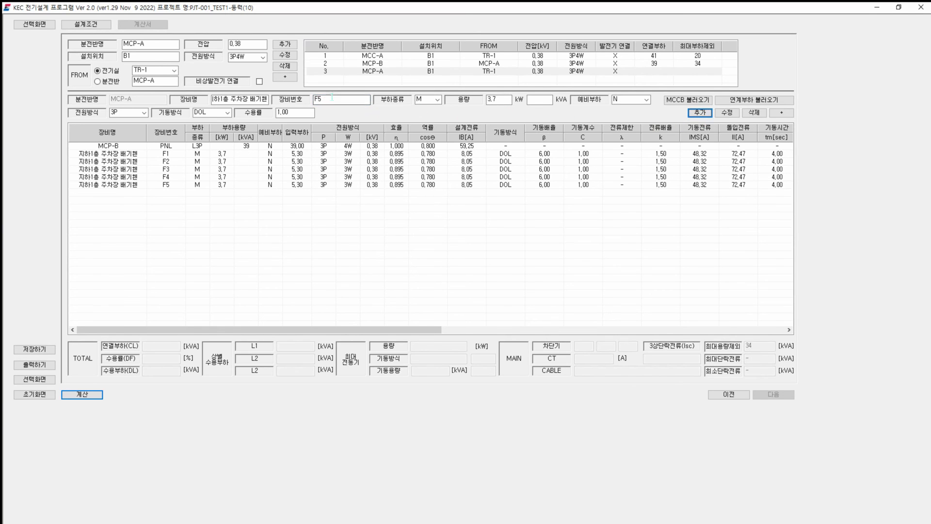
# Step: Add the 지하1층 주차장 배기휀 loads F6 and F7 to MCP-A, and calculate and save the panel
pyautogui.click(319, 99)
pyautogui.write('6')
pyautogui.click(699, 113)
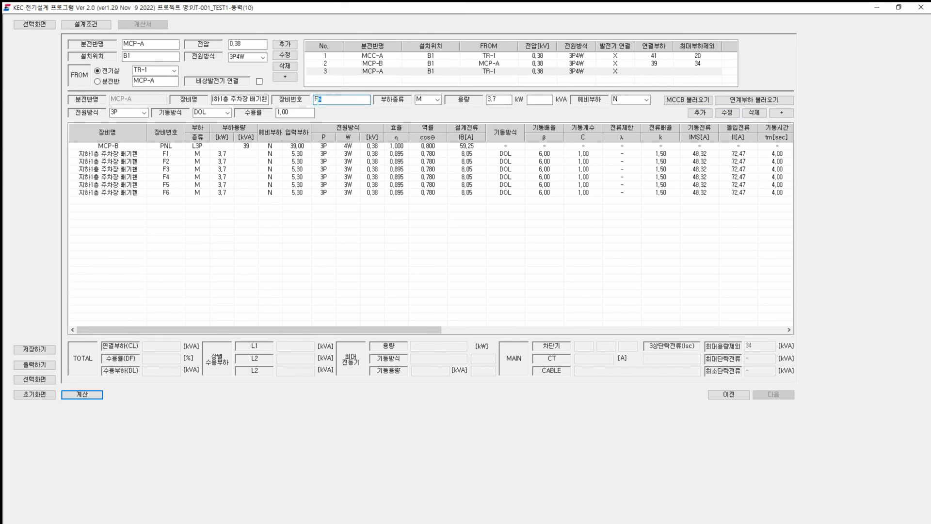
pyautogui.write('7')
pyautogui.click(700, 113)
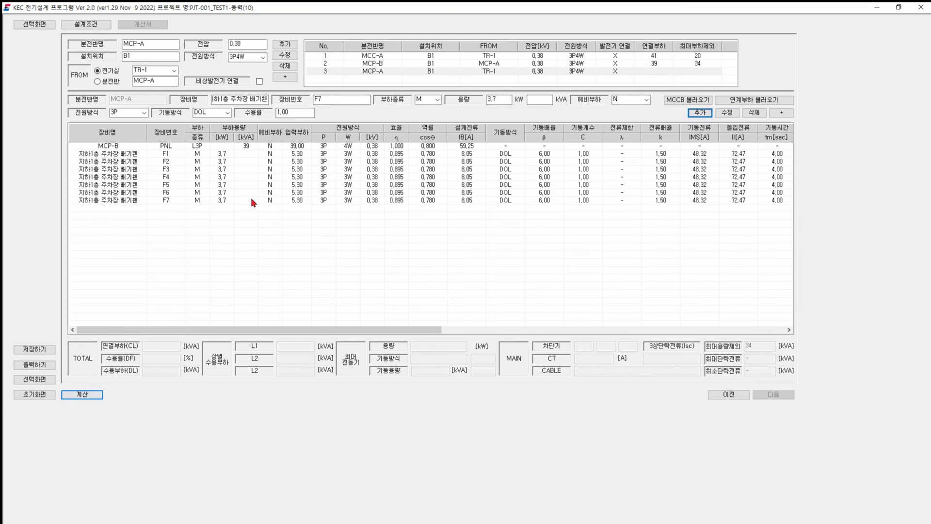
pyautogui.click(82, 395)
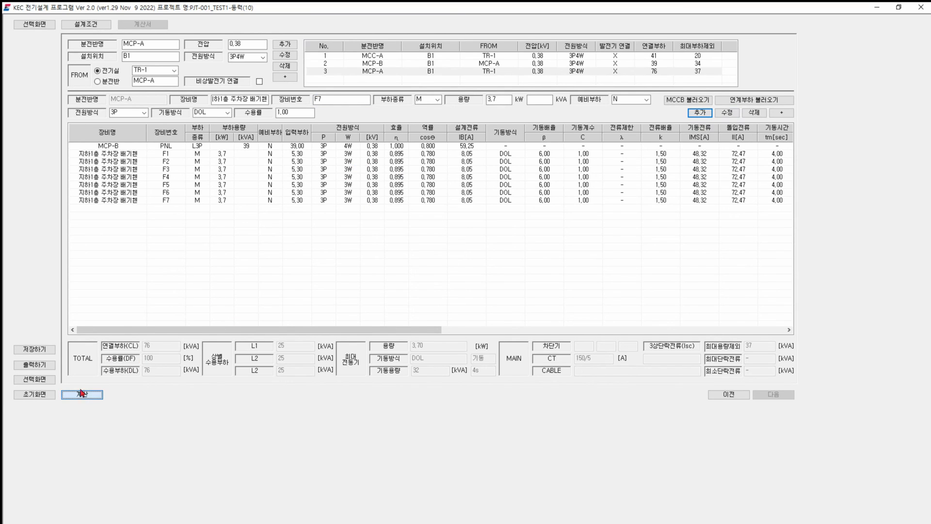
pyautogui.click(33, 350)
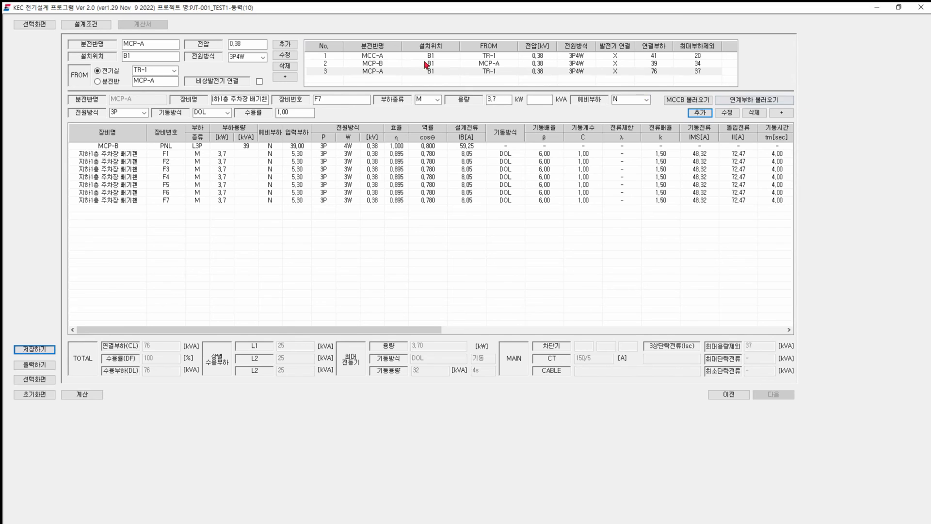
# Step: Add a new panel P-EV-A at installation location 옥탑1층 ELEV 기계실 to the panel list, fed from transformer TR-1
pyautogui.click(152, 44)
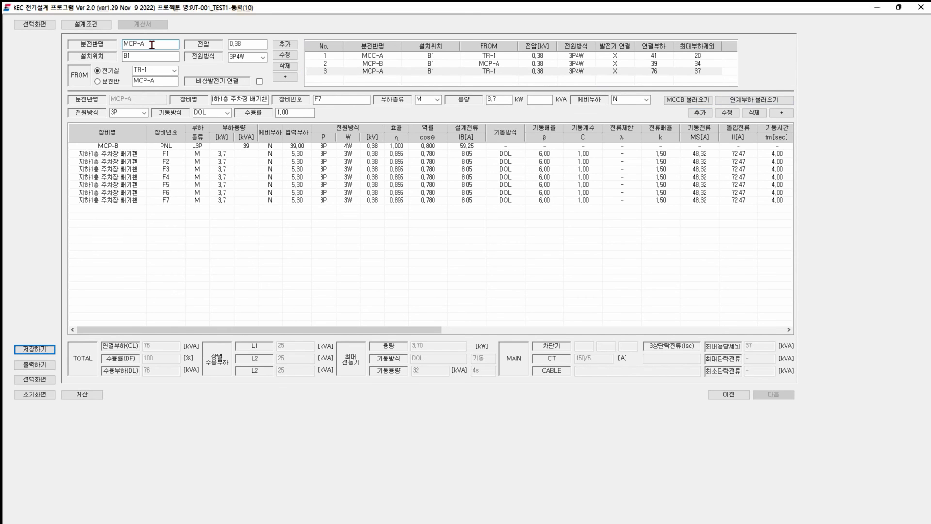
pyautogui.press('BackSpace')
pyautogui.press('BackSpace')
pyautogui.press('BackSpace')
pyautogui.press('BackSpace')
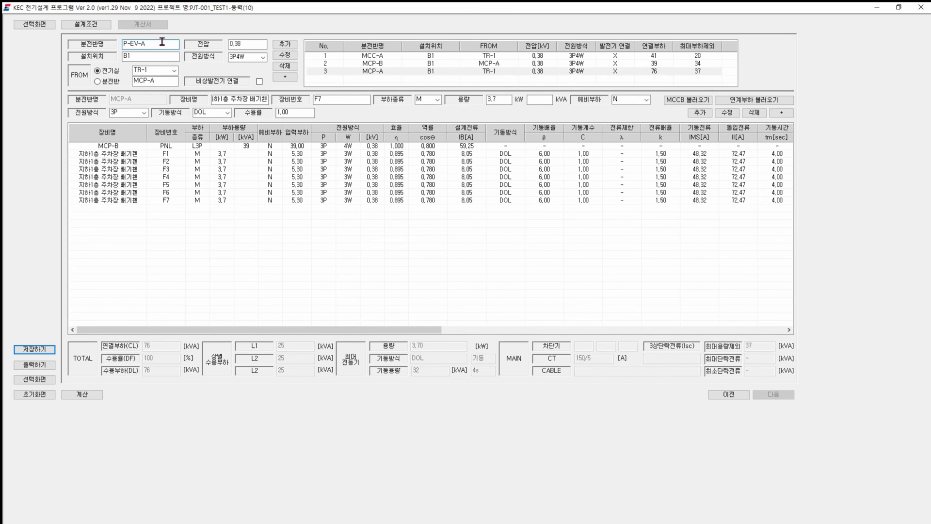
pyautogui.doubleClick(127, 56)
pyautogui.press('BackSpace')
pyautogui.write('E')
pyautogui.write('탑1')
pyautogui.write('층 ELEV 기계실')
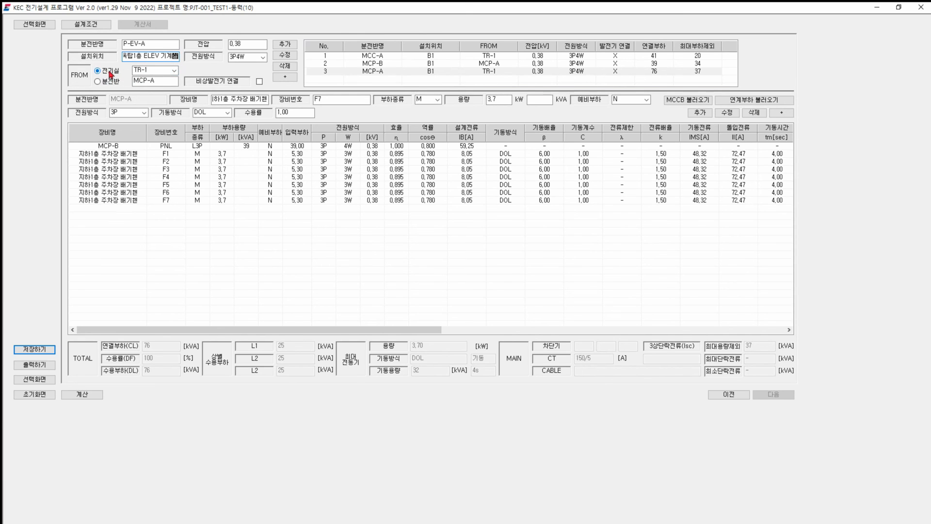
pyautogui.click(285, 45)
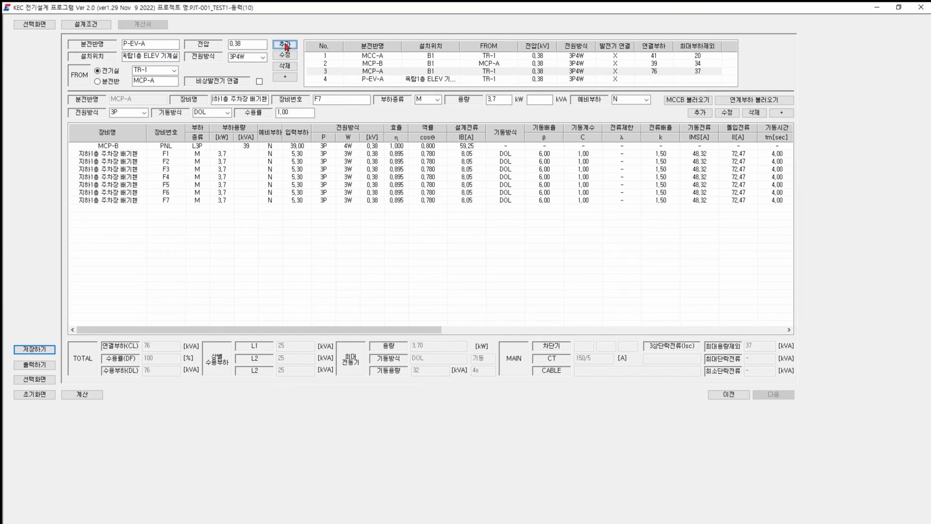
# Step: Widen the installation location (설치위치) column of the panel list to fit its text, and make P-EV-A the active panel
pyautogui.moveTo(460, 45); pyautogui.dragTo(491, 48)
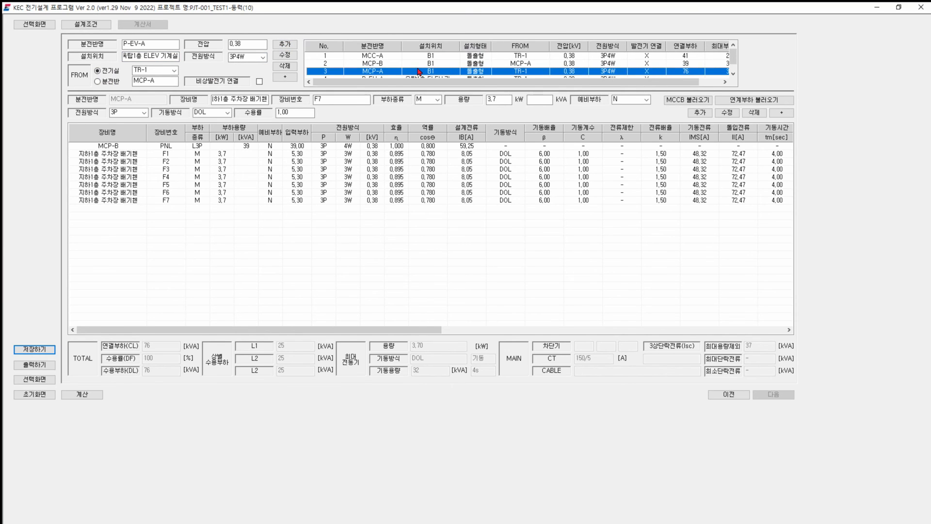
pyautogui.scroll(-1, 420, 71)
pyautogui.click(440, 69)
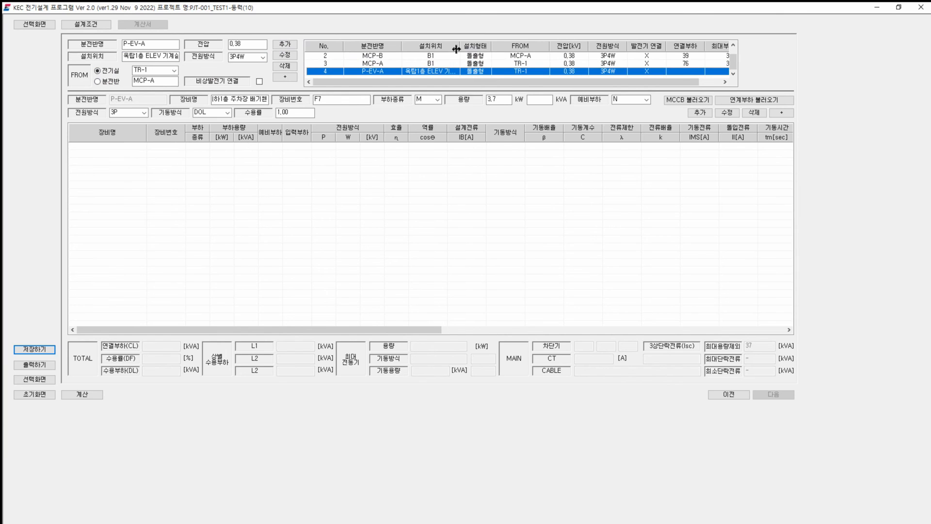
pyautogui.moveTo(460, 46); pyautogui.dragTo(473, 46)
pyautogui.click(420, 63)
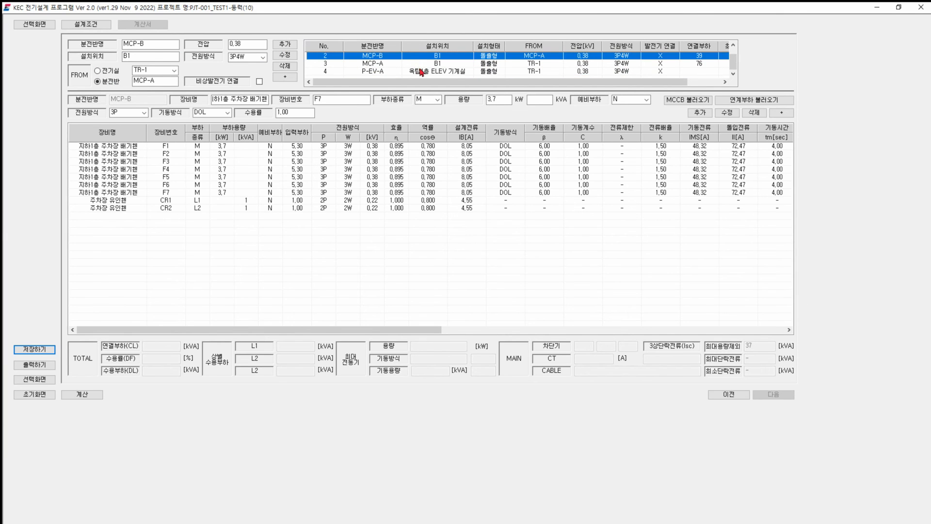
pyautogui.click(422, 72)
# Step: Add the motor load ELEV 20인승 105m/min to P-EV-A with equipment number ELEV-1, 15 kW capacity and INV starting
pyautogui.click(264, 101)
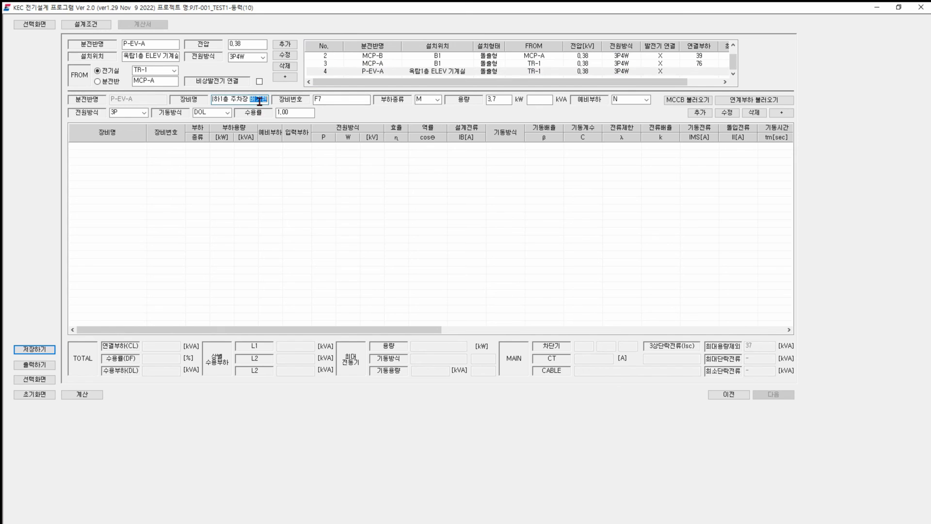
pyautogui.doubleClick(263, 101)
pyautogui.press('BackSpace')
pyautogui.write('인승 105m/min')
pyautogui.click(332, 101)
pyautogui.doubleClick(328, 99)
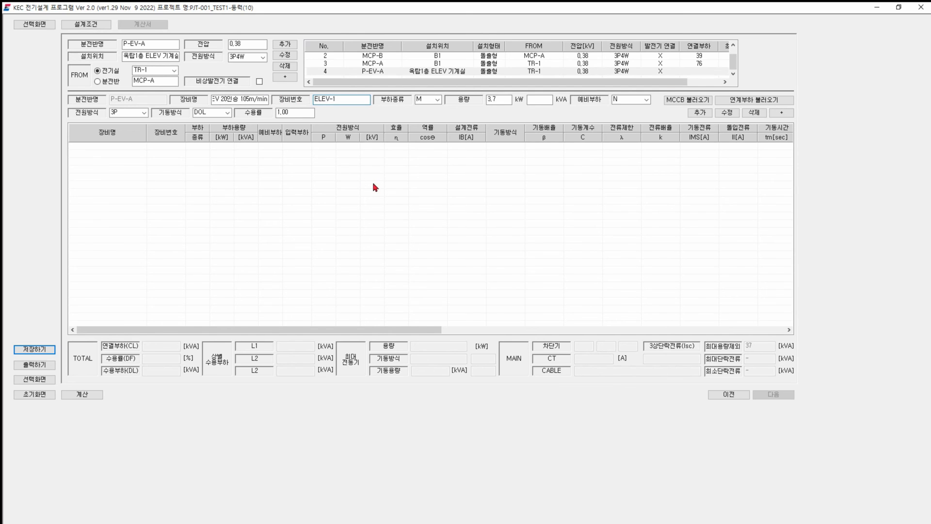
pyautogui.press('Tab')
pyautogui.press('Tab')
pyautogui.write('15')
pyautogui.click(227, 113)
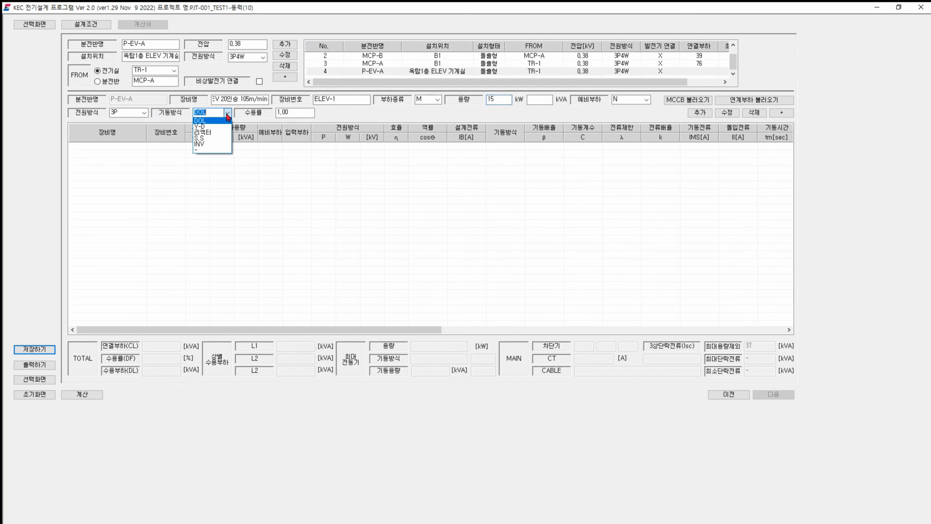
pyautogui.click(207, 144)
pyautogui.click(695, 113)
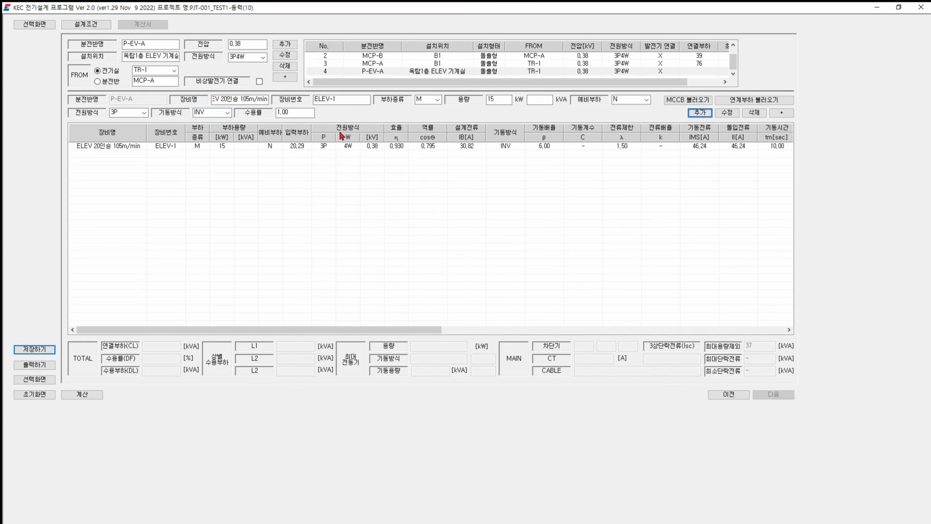
# Step: Add a second ELEV 20인승 105m/min load to P-EV-A with equipment number ELEV-2
pyautogui.click(345, 99)
pyautogui.press('BackSpace')
pyautogui.write('2')
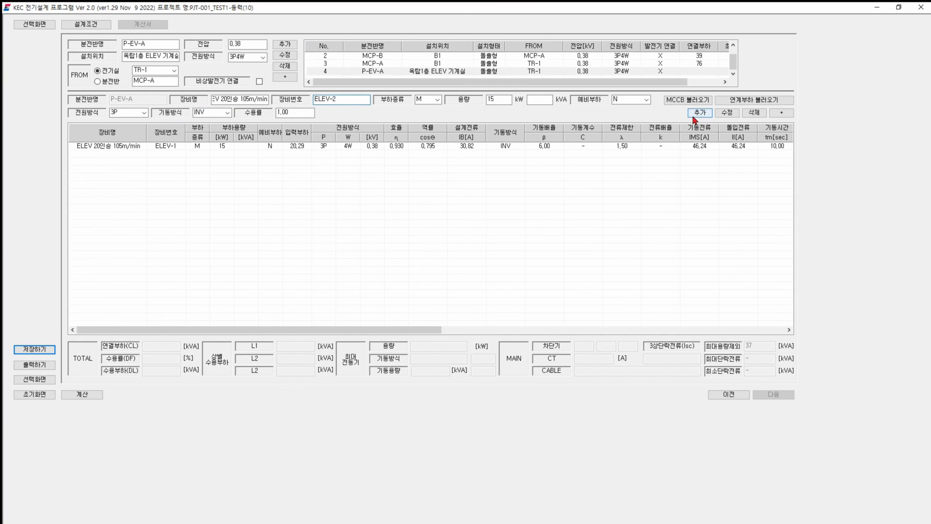
pyautogui.click(699, 114)
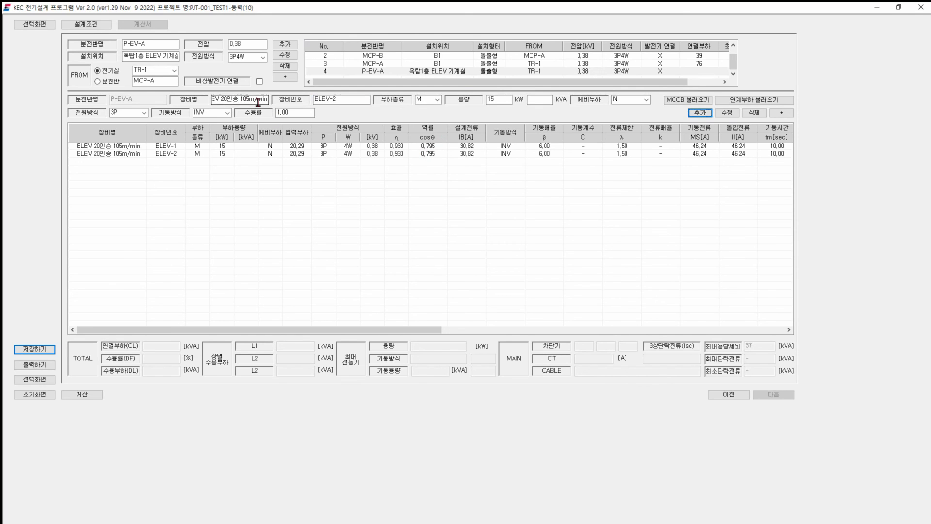
# Step: Enter 패케이지전원 as the equipment name and A1 as the equipment number for a new P-EV-A load
pyautogui.moveTo(257, 102); pyautogui.dragTo(193, 107)
pyautogui.write('in')
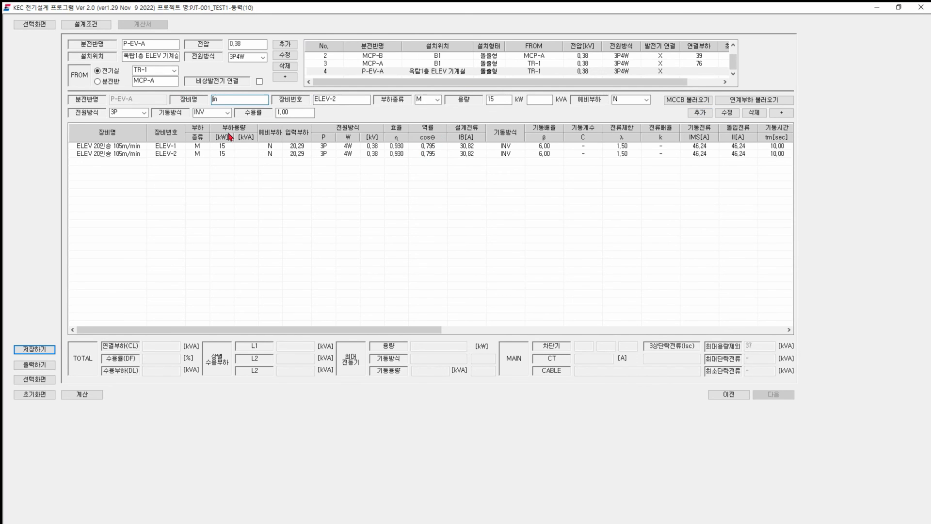
pyautogui.hotkey('shift', 'Home')
pyautogui.write('패케이지전')
pyautogui.press('Tab')
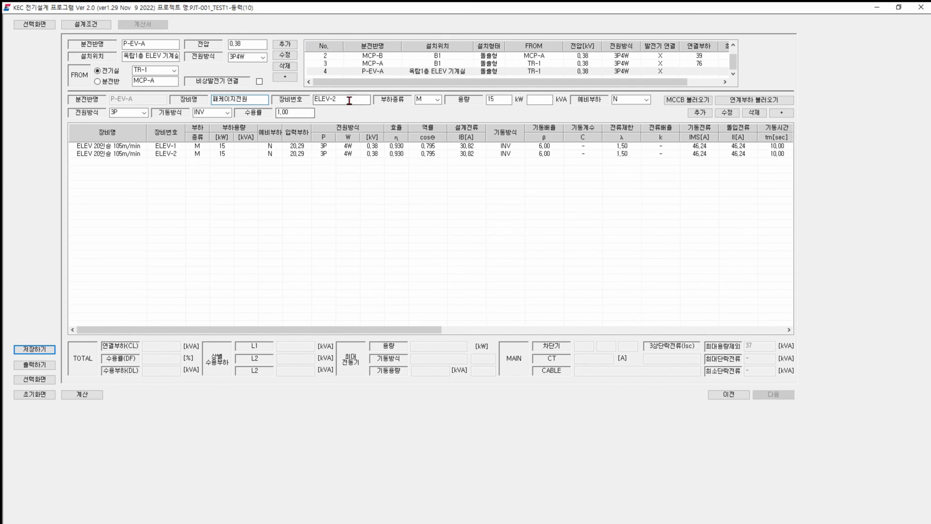
pyautogui.write('A1')
# Step: Set load A1 to type L1 with 4 kVA capacity, 2P supply and starting method "-", and add it to P-EV-A
pyautogui.click(437, 101)
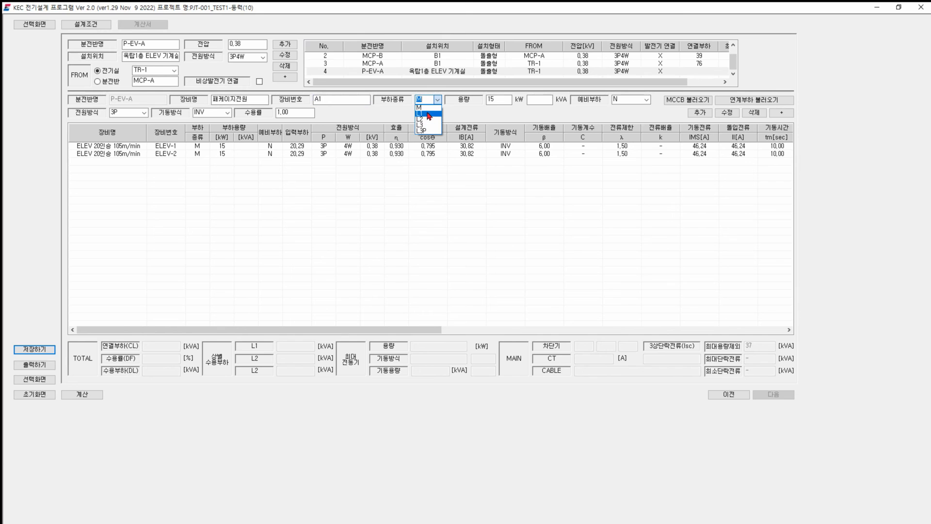
pyautogui.click(428, 114)
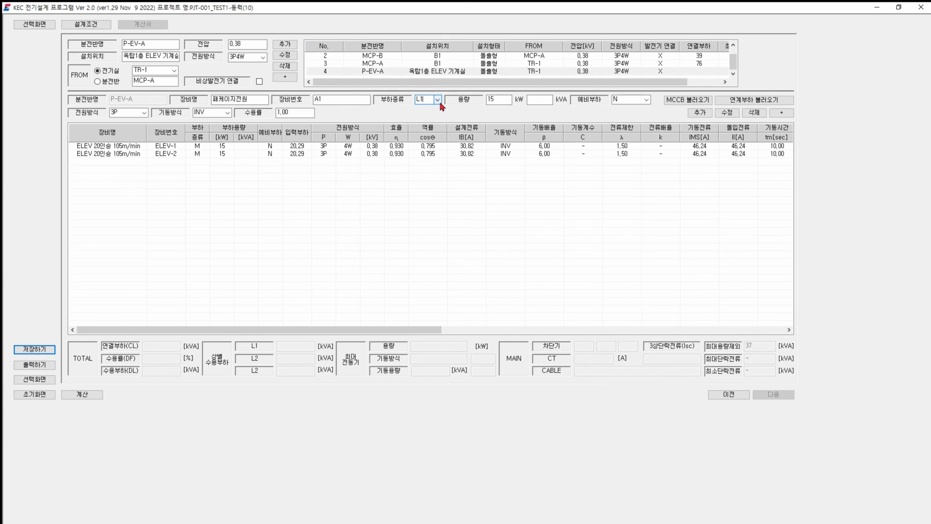
pyautogui.doubleClick(493, 101)
pyautogui.press('BackSpace')
pyautogui.click(544, 102)
pyautogui.click(134, 113)
pyautogui.click(125, 124)
pyautogui.click(209, 113)
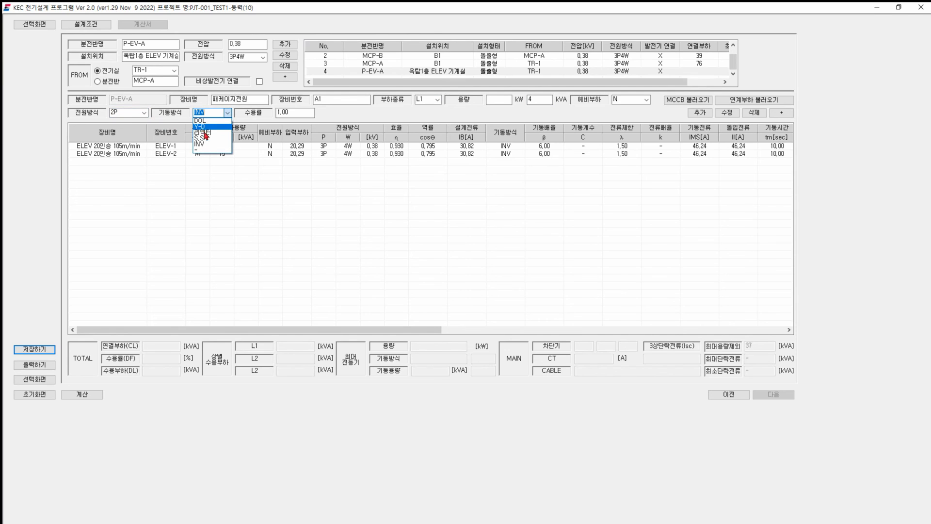
pyautogui.click(205, 149)
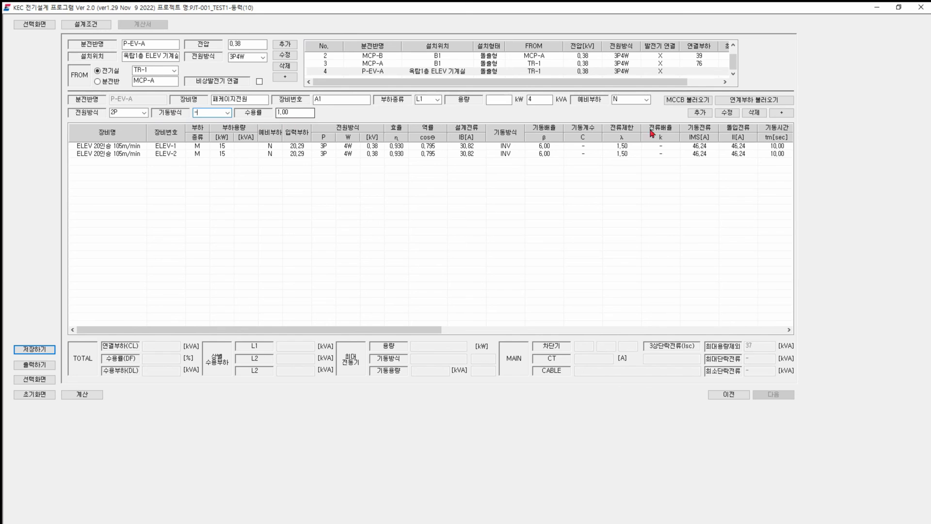
pyautogui.click(699, 113)
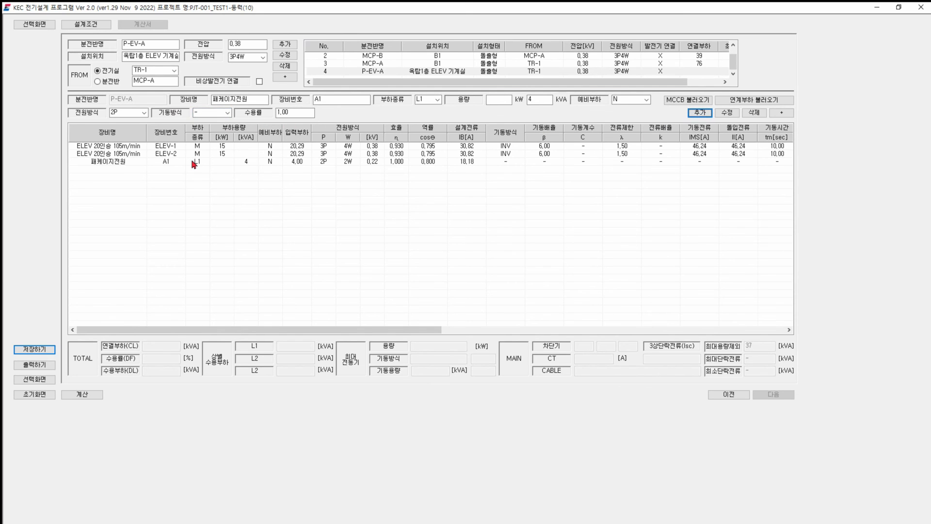
# Step: Add the load 전열 to P-EV-A with equipment number R1, type L2, 0.3 kVA capacity, 2P supply and starting method "-"
pyautogui.click(171, 162)
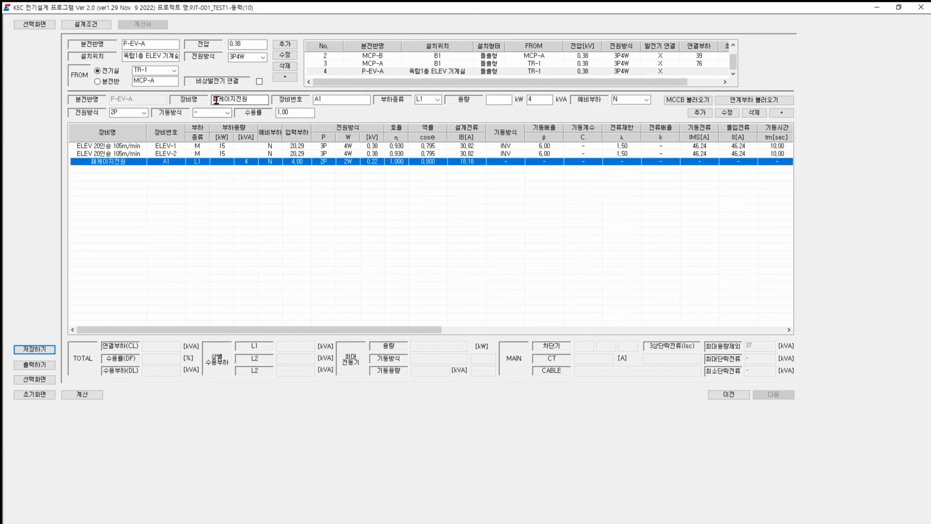
pyautogui.moveTo(249, 99); pyautogui.dragTo(161, 92)
pyautogui.write('W')
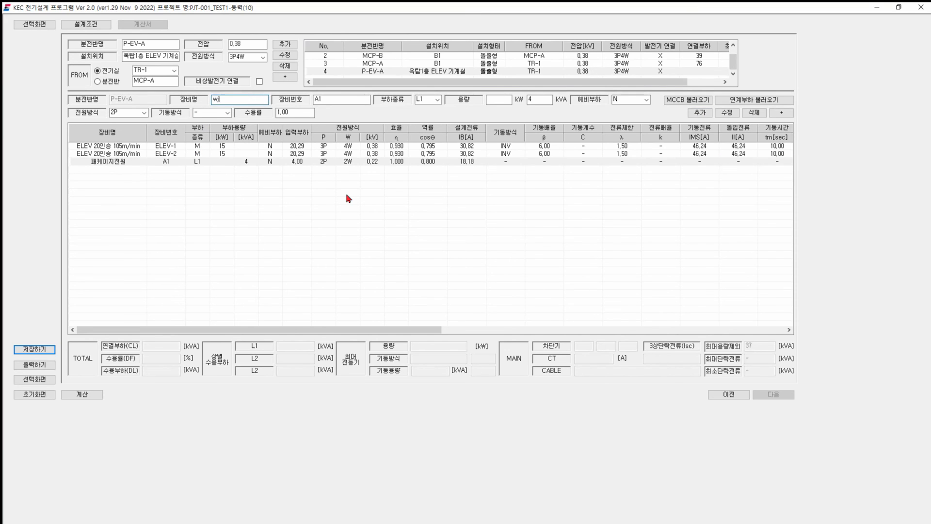
pyautogui.write('열')
pyautogui.press('Tab')
pyautogui.click(438, 100)
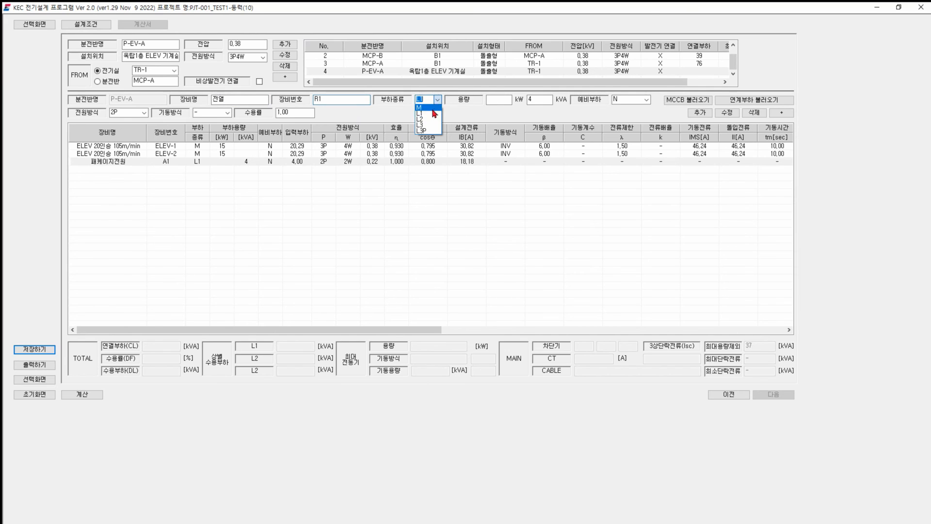
pyautogui.click(427, 117)
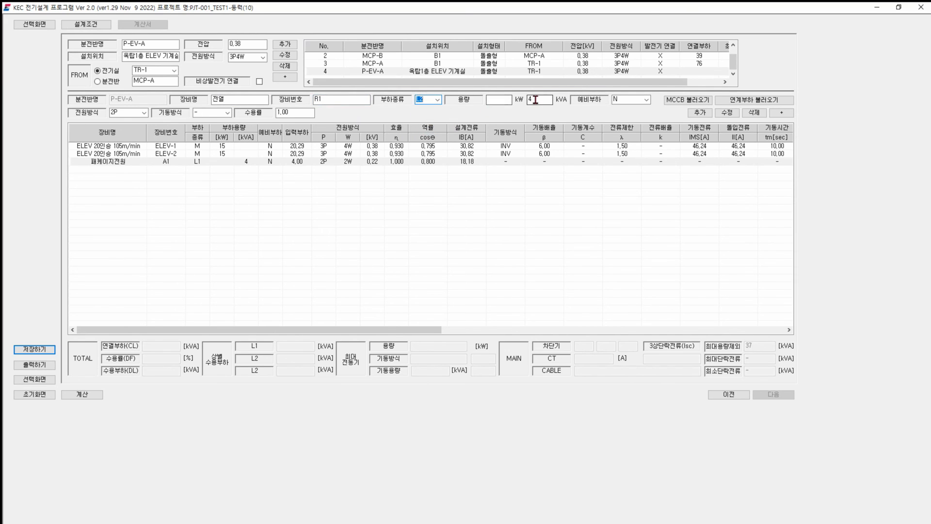
pyautogui.press('Tab')
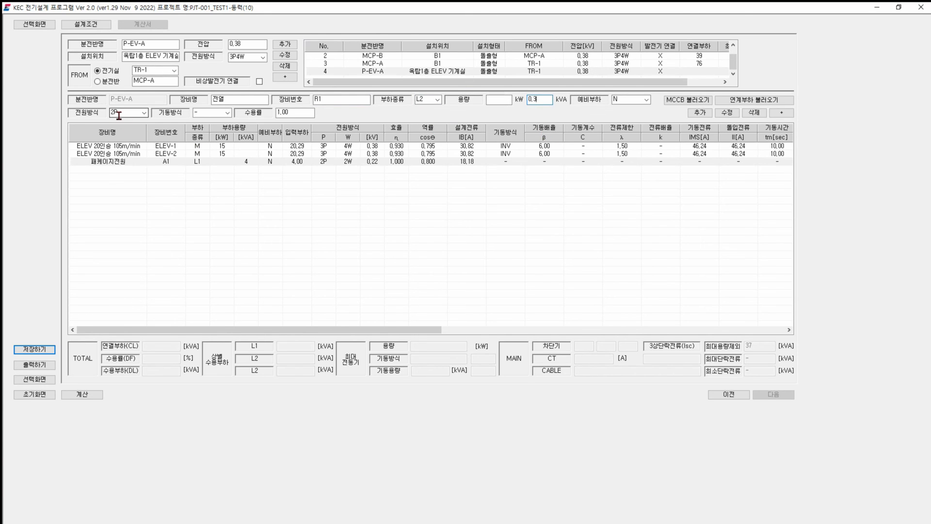
pyautogui.click(700, 112)
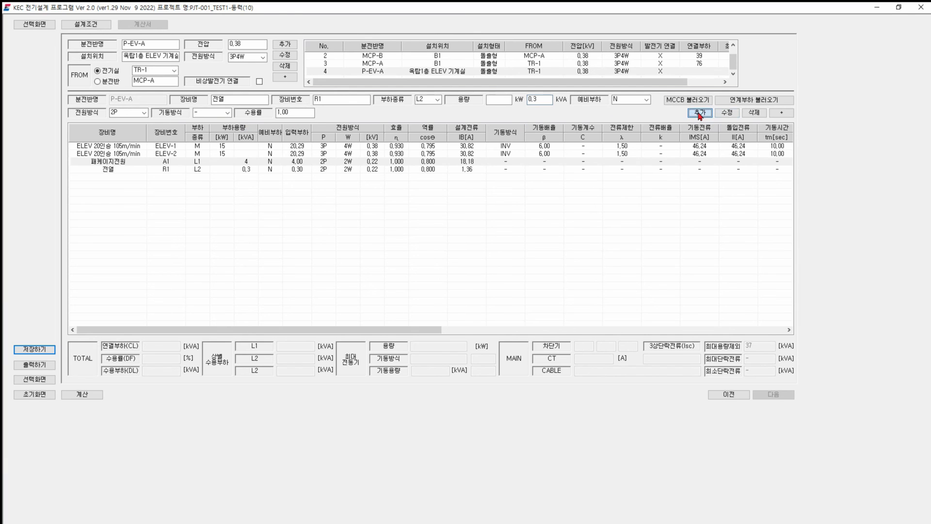
# Step: Calculate the P-EV-A panel, check the phase loads of A1 and R1, and save the sheet
pyautogui.click(197, 169)
pyautogui.click(200, 153)
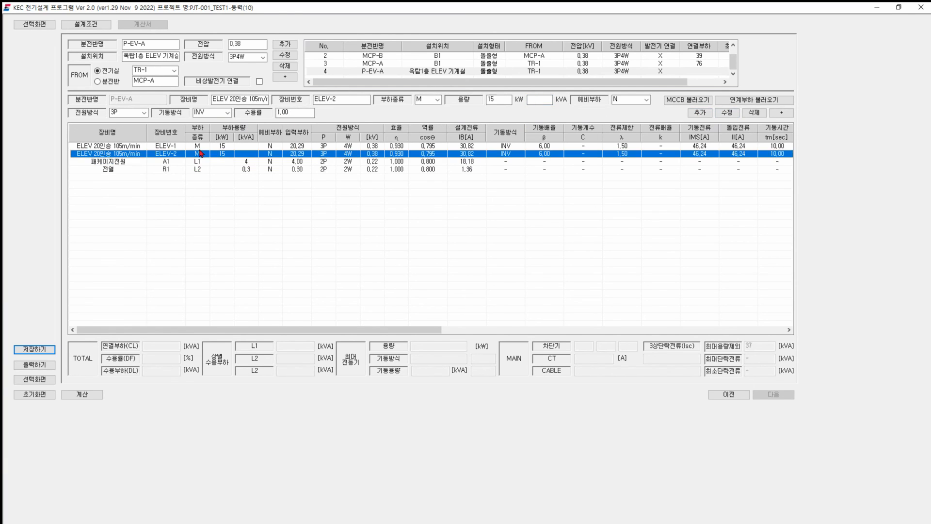
pyautogui.click(214, 162)
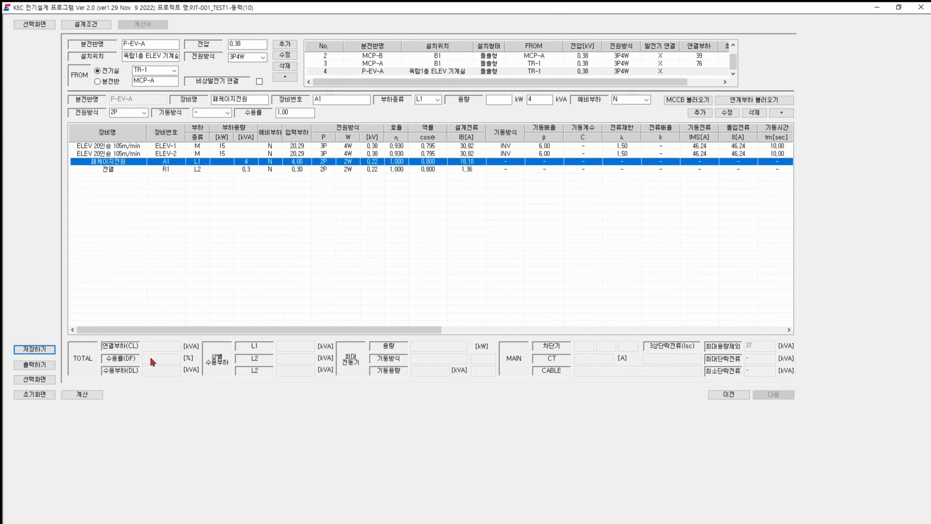
pyautogui.click(80, 394)
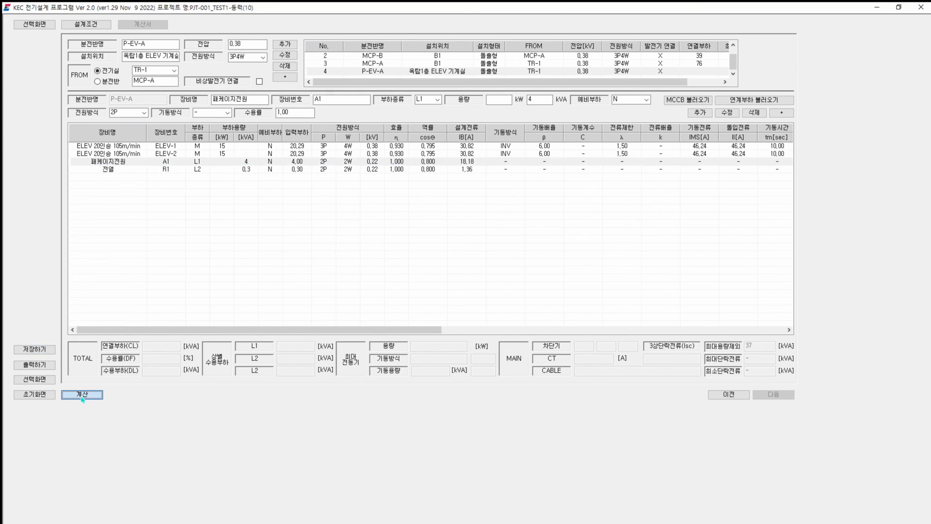
pyautogui.moveTo(313, 329); pyautogui.dragTo(534, 330)
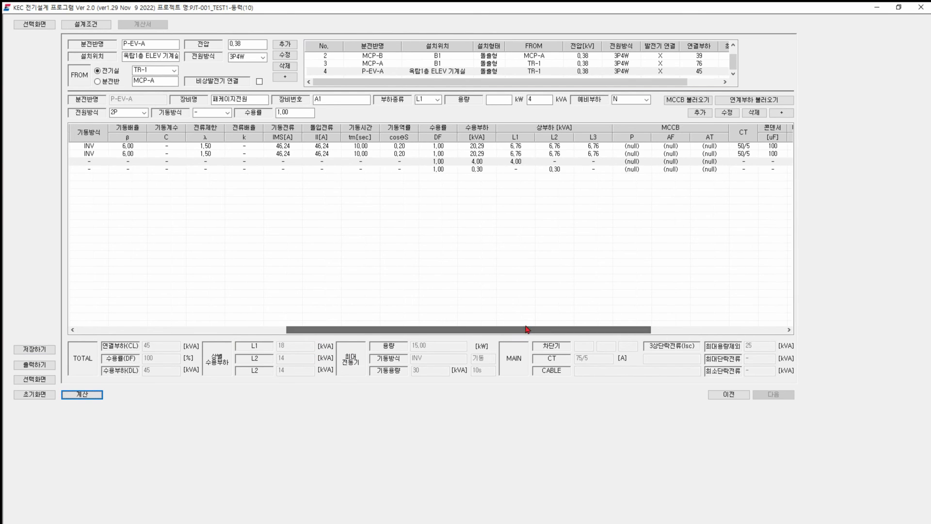
pyautogui.click(521, 164)
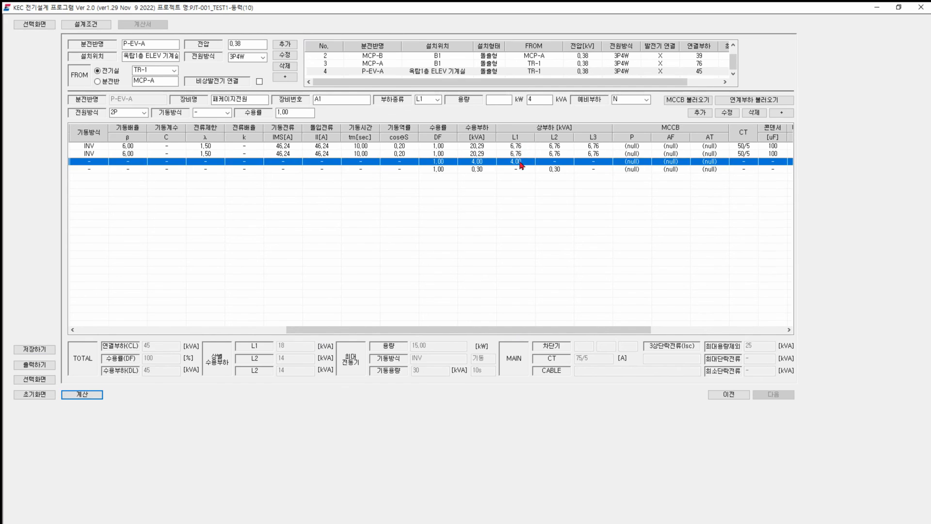
pyautogui.click(558, 171)
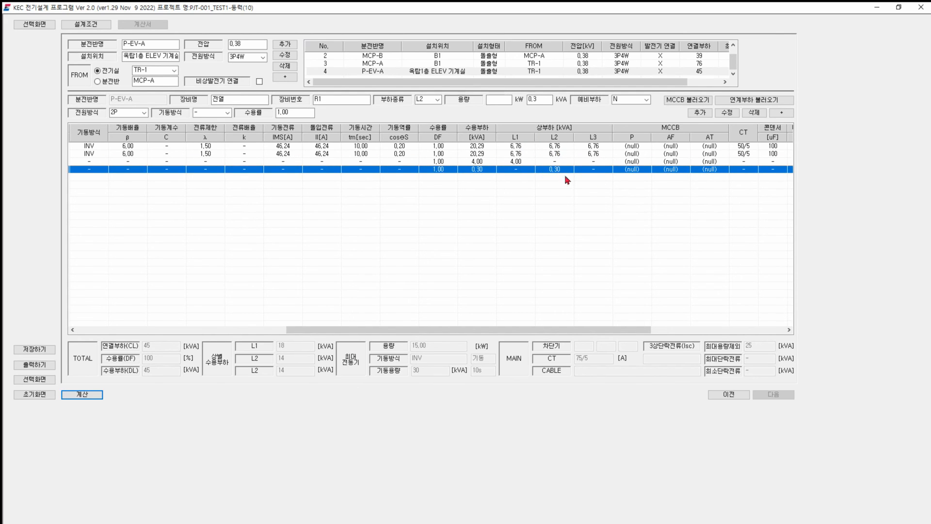
pyautogui.moveTo(558, 330); pyautogui.dragTo(161, 348)
pyautogui.click(34, 349)
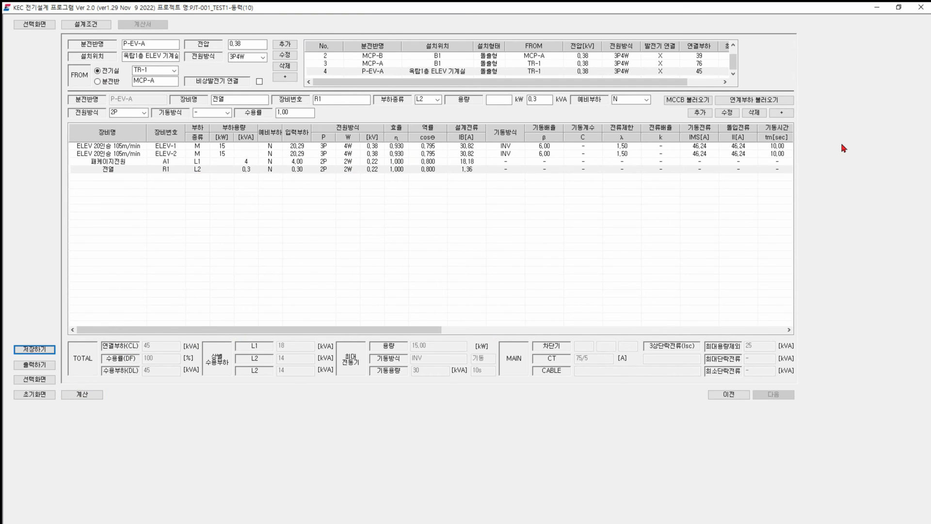
# Step: Examine the load lists of the panels already entered, including MCP-A and P-EV-A
pyautogui.scroll(1, 419, 67)
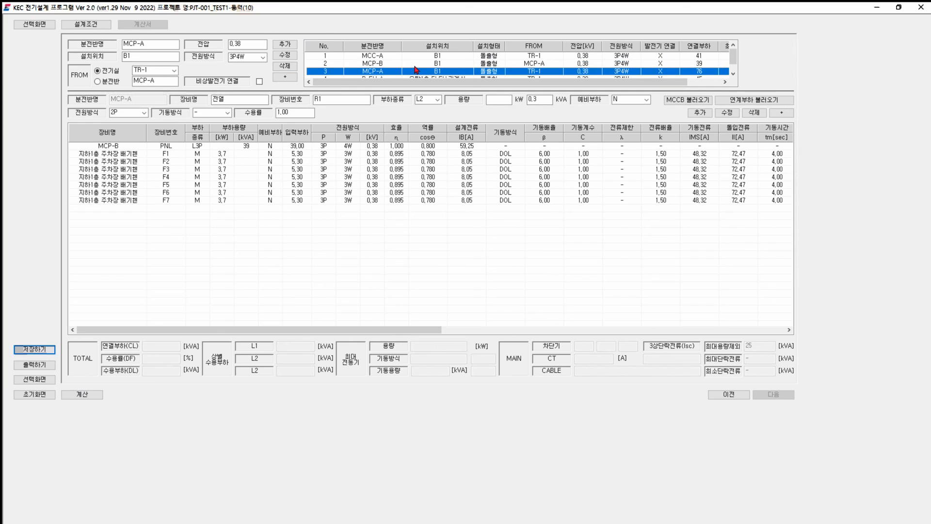
pyautogui.click(399, 58)
pyautogui.click(397, 63)
pyautogui.click(394, 69)
pyautogui.scroll(-1, 395, 71)
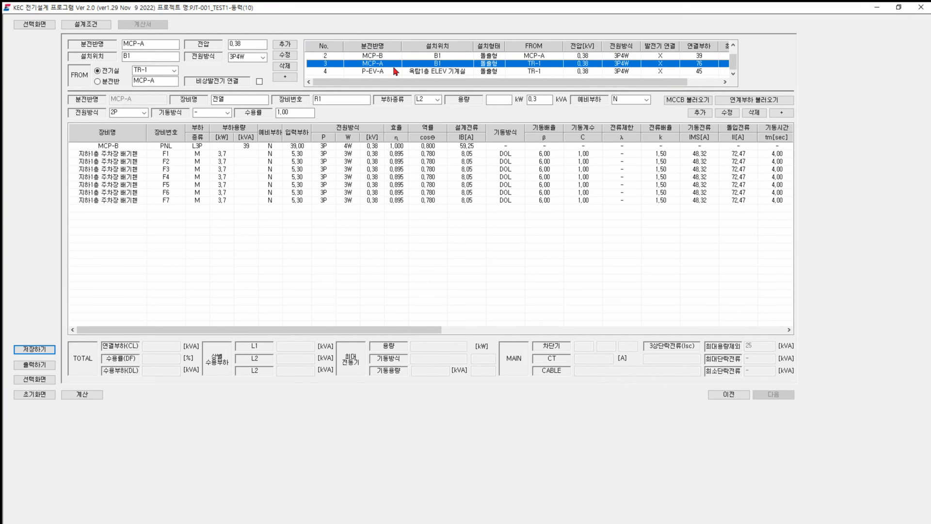
pyautogui.click(392, 58)
pyautogui.click(391, 63)
pyautogui.click(391, 70)
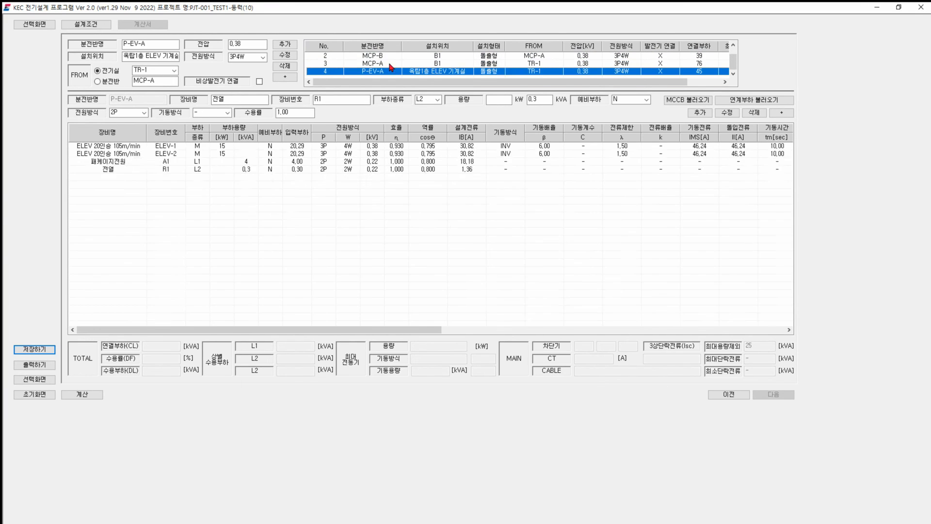
pyautogui.click(390, 63)
pyautogui.scroll(1, 391, 63)
pyautogui.scroll(-1, 393, 65)
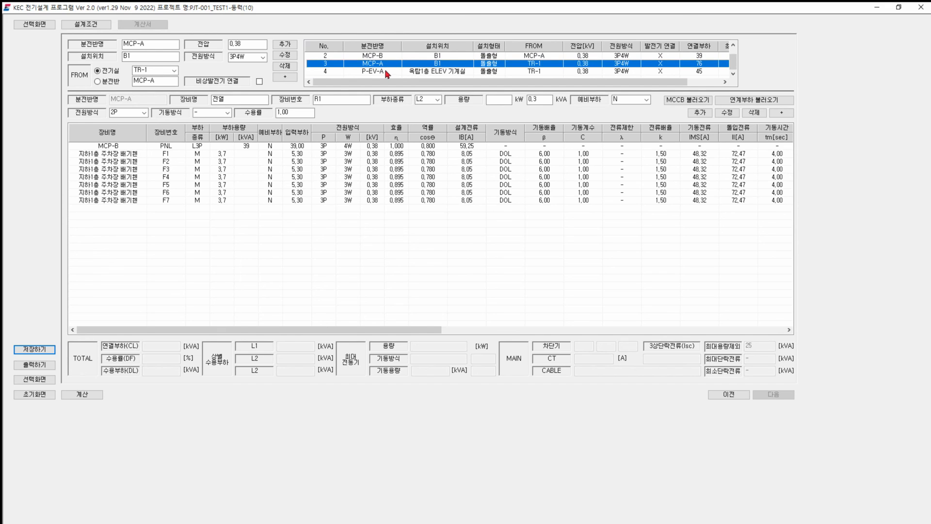
# Step: Enter MCC-FA as the name of a new panel and 옥탑1층 기계실 as its installation location
pyautogui.click(157, 48)
pyautogui.doubleClick(132, 46)
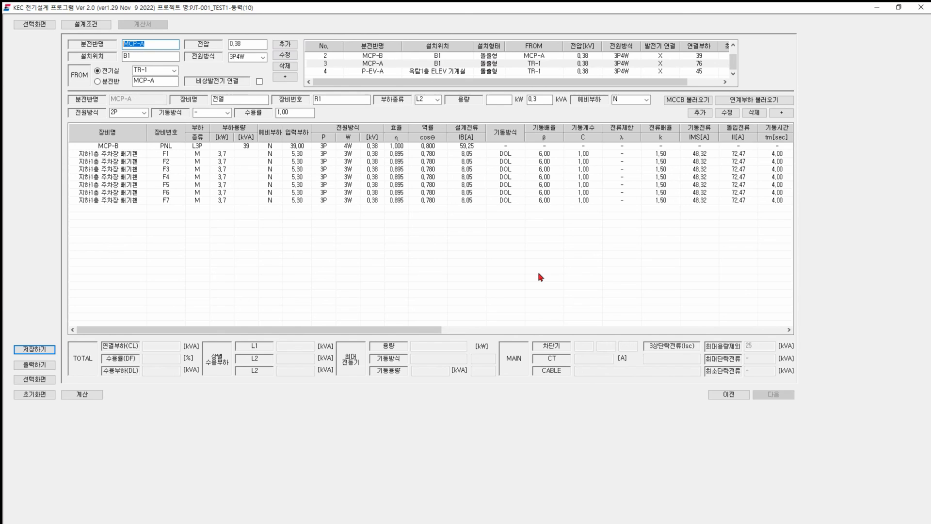
pyautogui.write('d')
pyautogui.write('MCC')
pyautogui.doubleClick(127, 57)
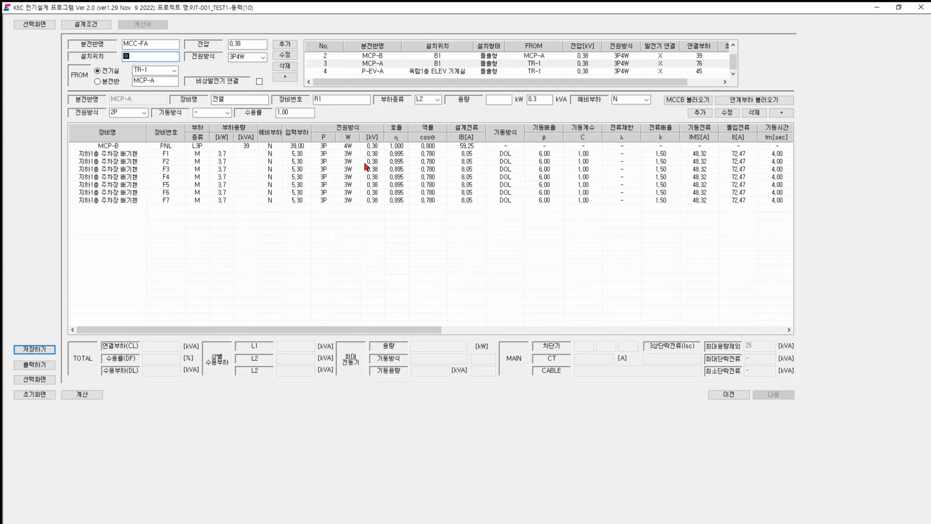
pyautogui.write('옥탑1층 기계실')
# Step: Feed MCC-FA from 전기실 transformer TR-2, enable its emergency generator connection, and add the panel
pyautogui.click(159, 71)
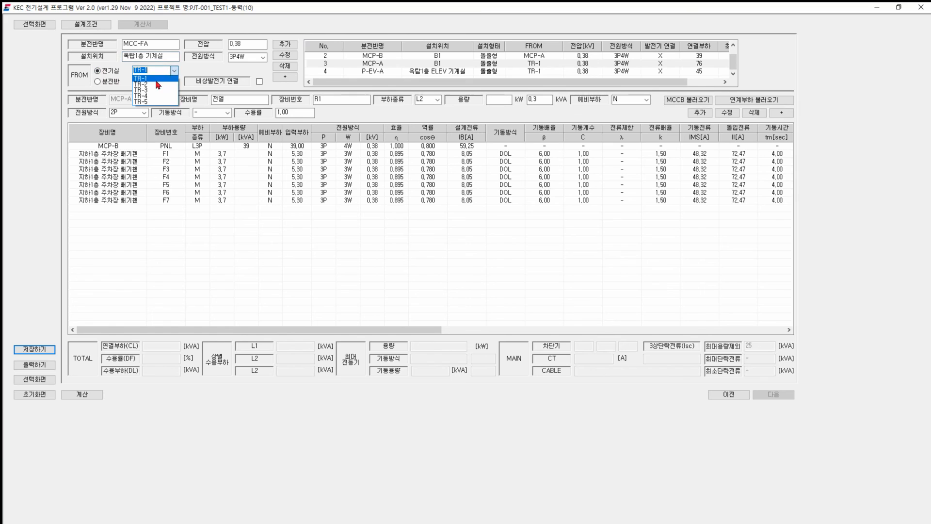
pyautogui.click(157, 84)
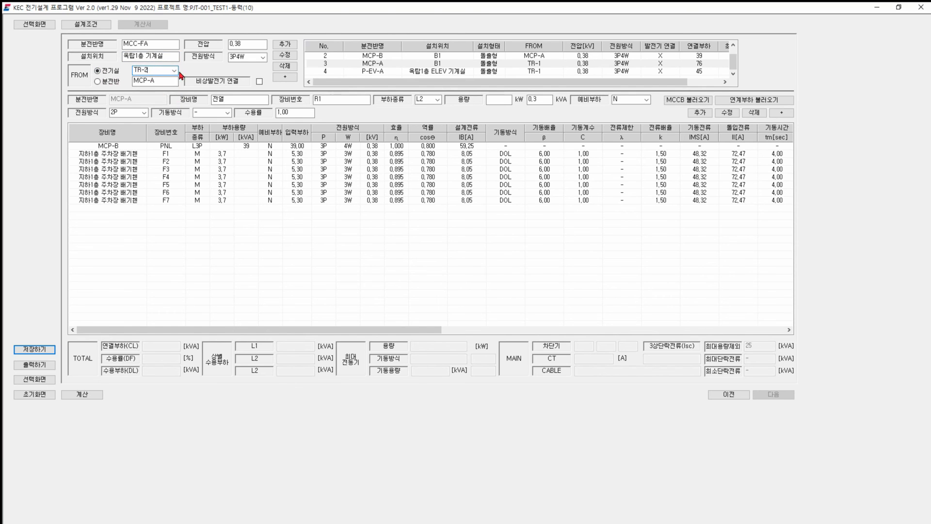
pyautogui.click(104, 72)
pyautogui.click(260, 82)
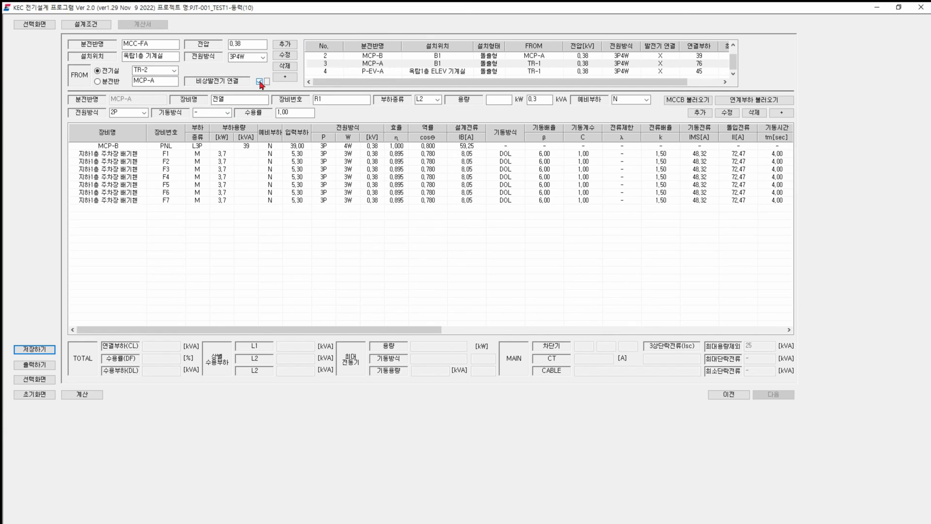
pyautogui.click(286, 45)
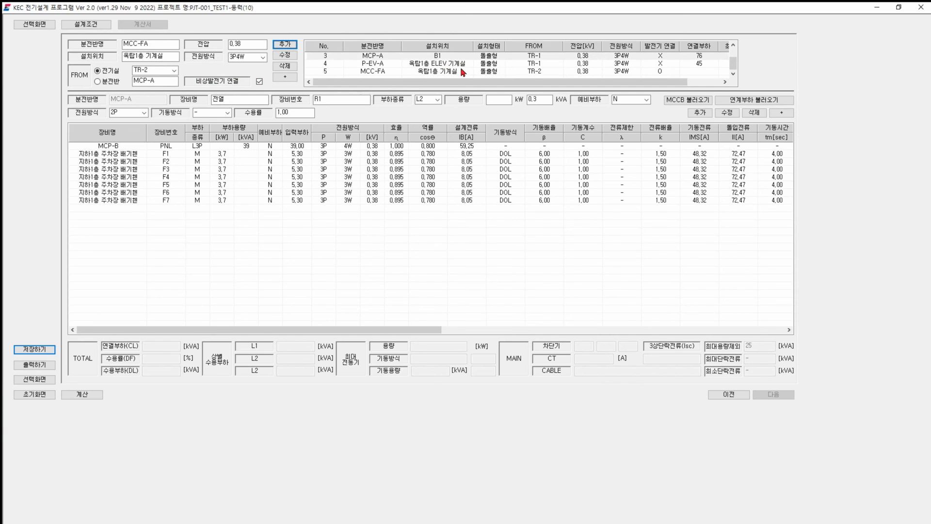
# Step: For a new load in panel MCC-FA, enter 스프링클러 주펌프 as the equipment name and FP-1 as the equipment number
pyautogui.click(461, 72)
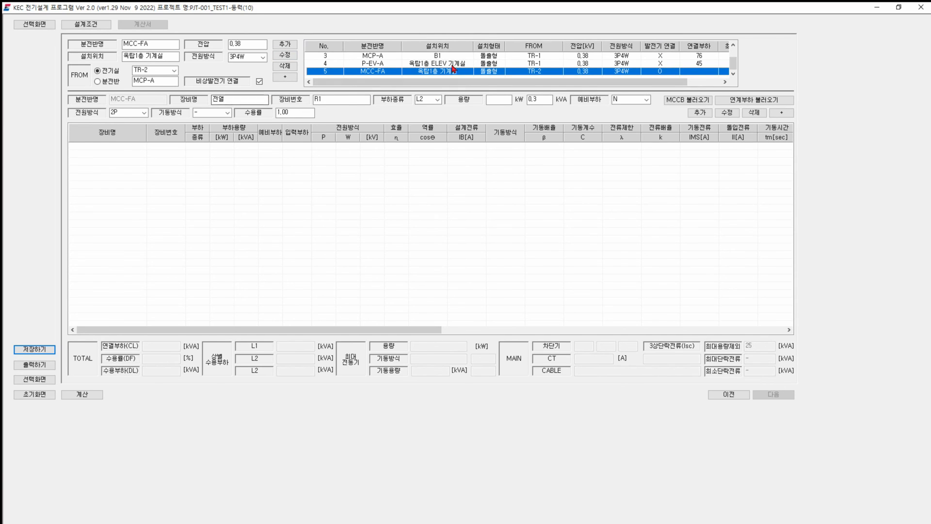
pyautogui.doubleClick(244, 99)
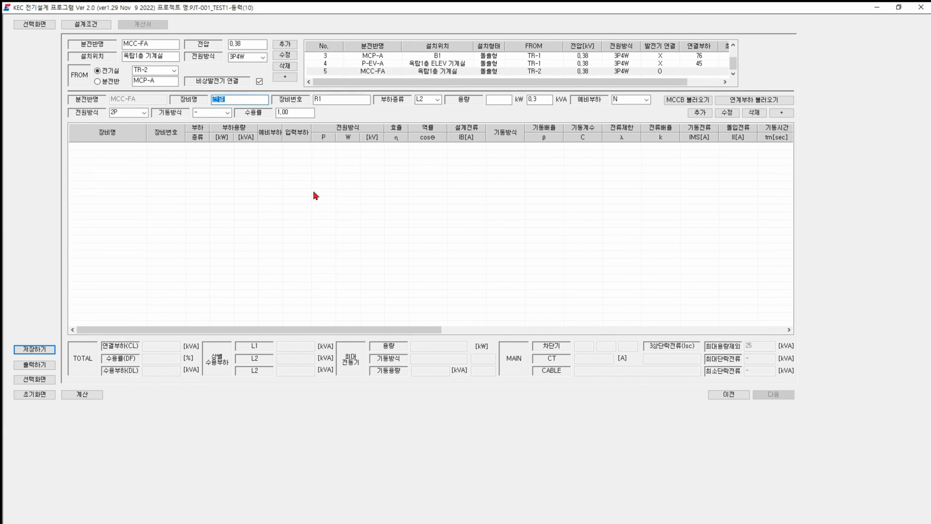
pyautogui.write('스프링ㅋ')
pyautogui.write('클러 주펌프')
pyautogui.press('Tab')
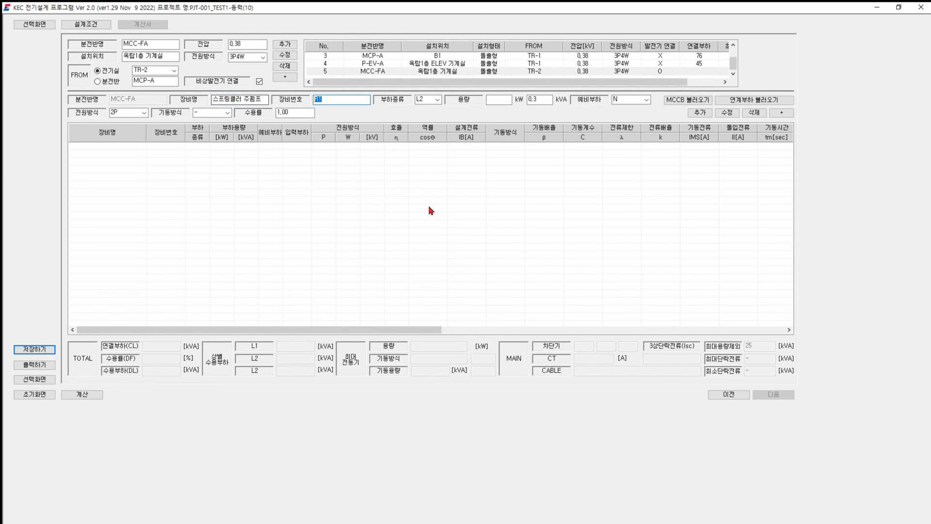
pyautogui.write('FP-')
# Step: Set load FP-1 to type M with 110 kW capacity, 3P supply and 리액터 starting, and add it to MCC-FA
pyautogui.click(438, 100)
pyautogui.click(432, 107)
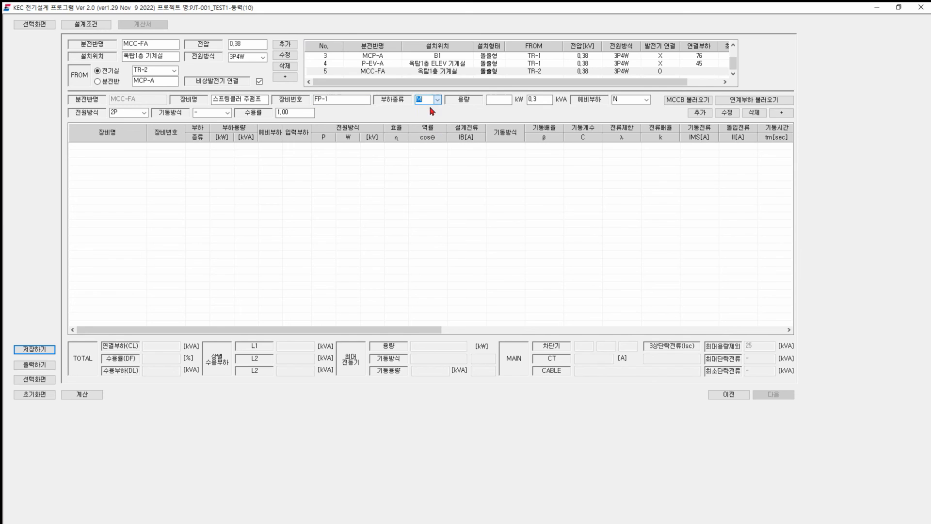
pyautogui.press('Tab')
pyautogui.click(489, 98)
pyautogui.write('110')
pyautogui.click(144, 113)
pyautogui.click(124, 127)
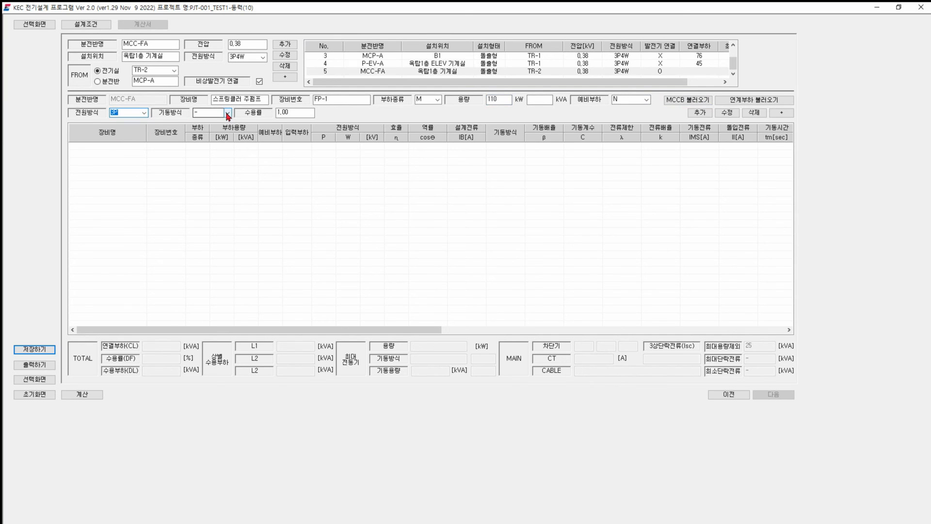
pyautogui.click(228, 113)
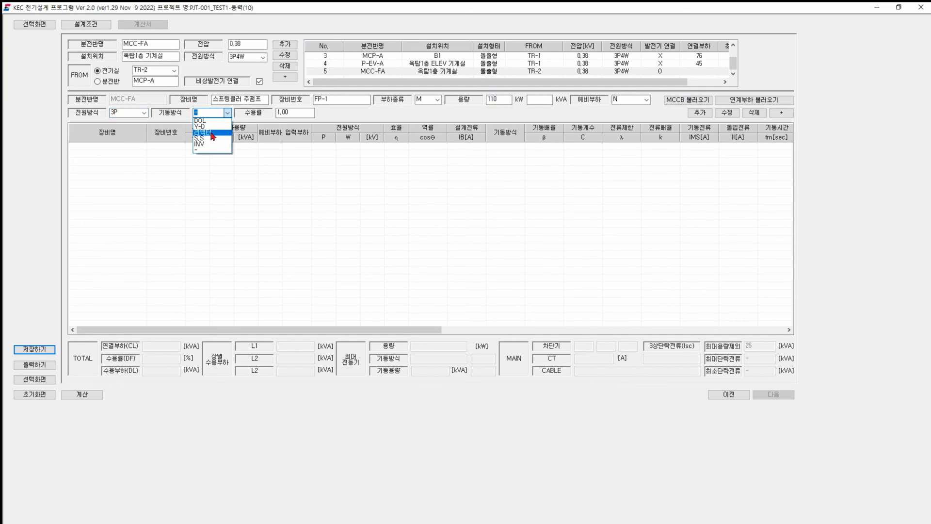
pyautogui.click(219, 136)
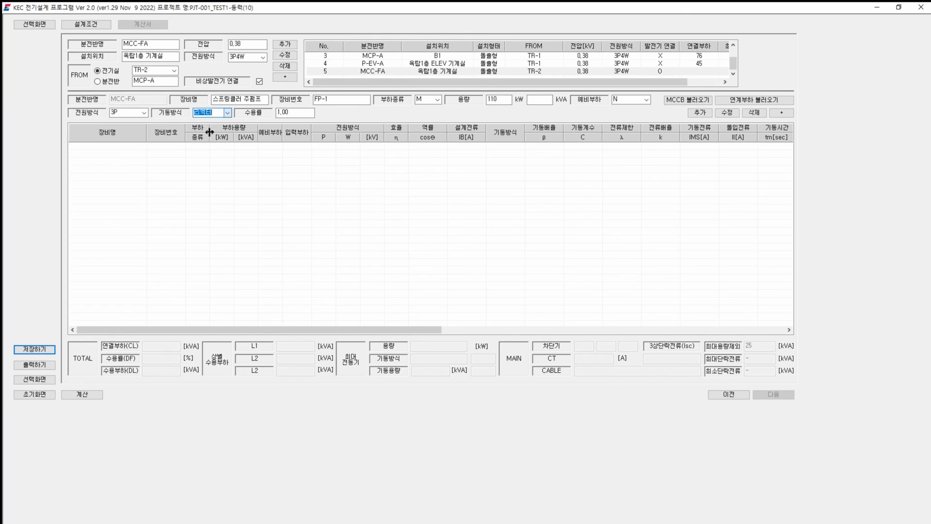
pyautogui.click(700, 112)
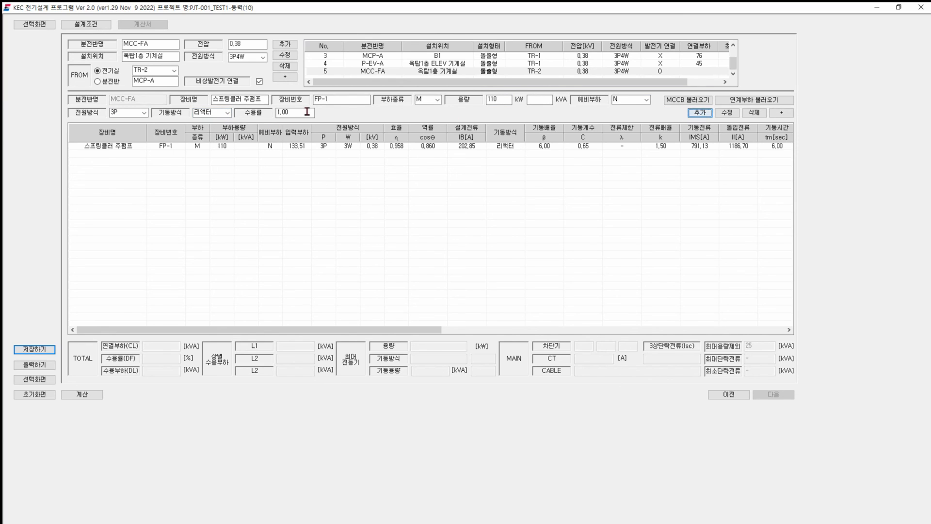
# Step: Add the 110 kW load 스프링클러 예비펌프 to MCC-FA with equipment number FP-2 and reserve load (예비부하) set to Y
pyautogui.click(336, 100)
pyautogui.hotkey('shift', 'Tab')
pyautogui.write('비펌프')
pyautogui.click(332, 100)
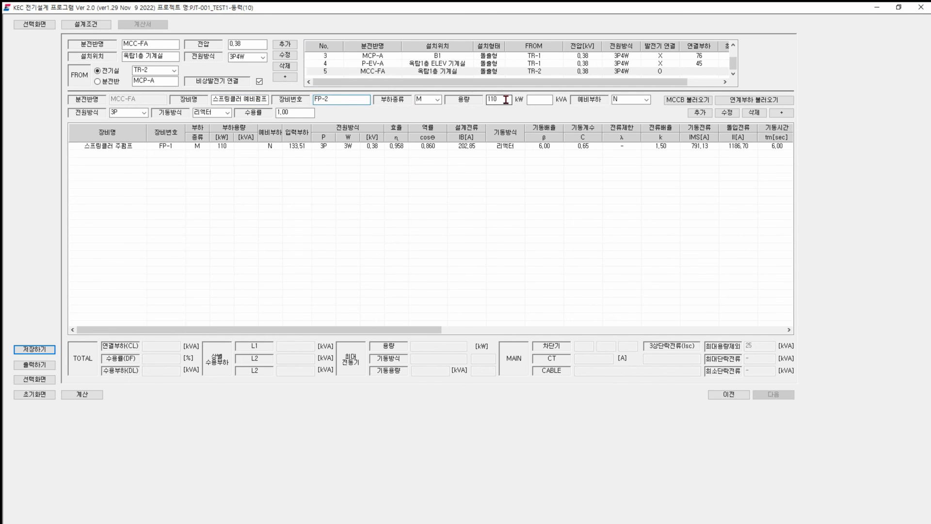
pyautogui.click(240, 99)
pyautogui.click(646, 100)
pyautogui.click(628, 115)
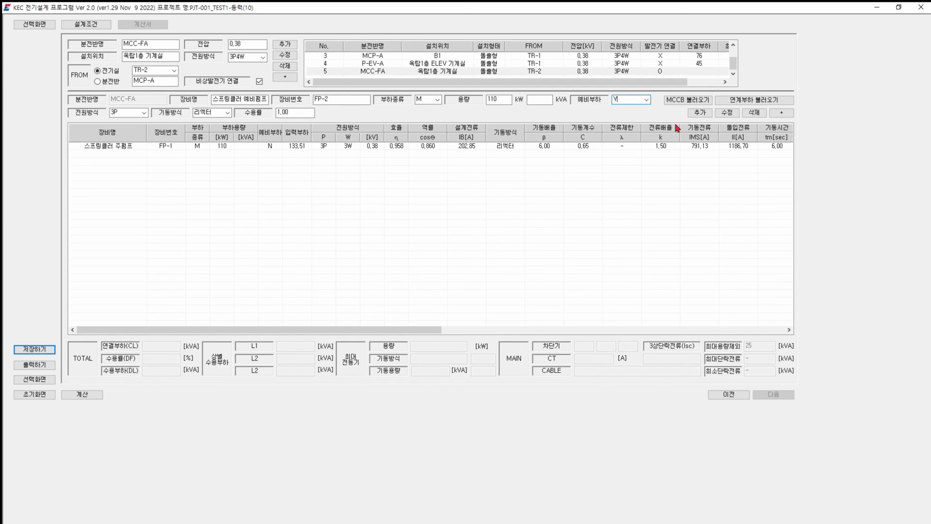
pyautogui.click(700, 113)
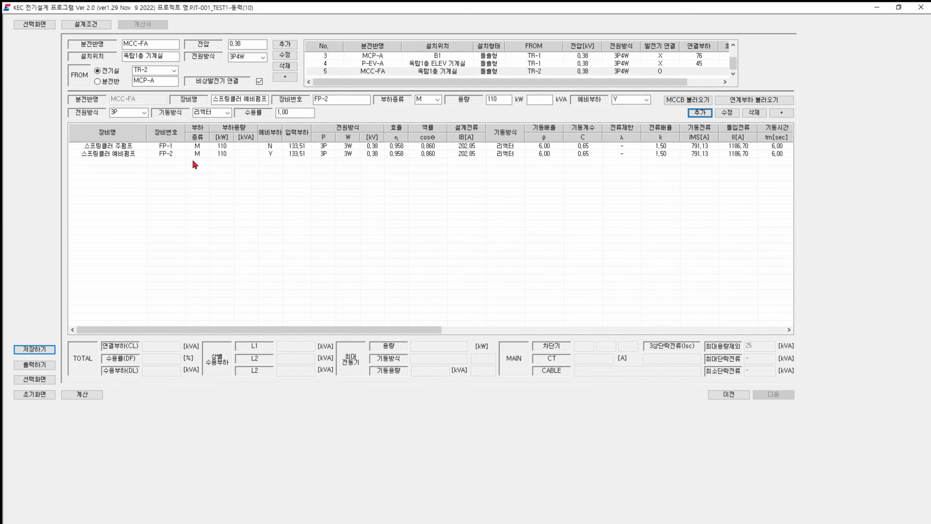
pyautogui.click(274, 155)
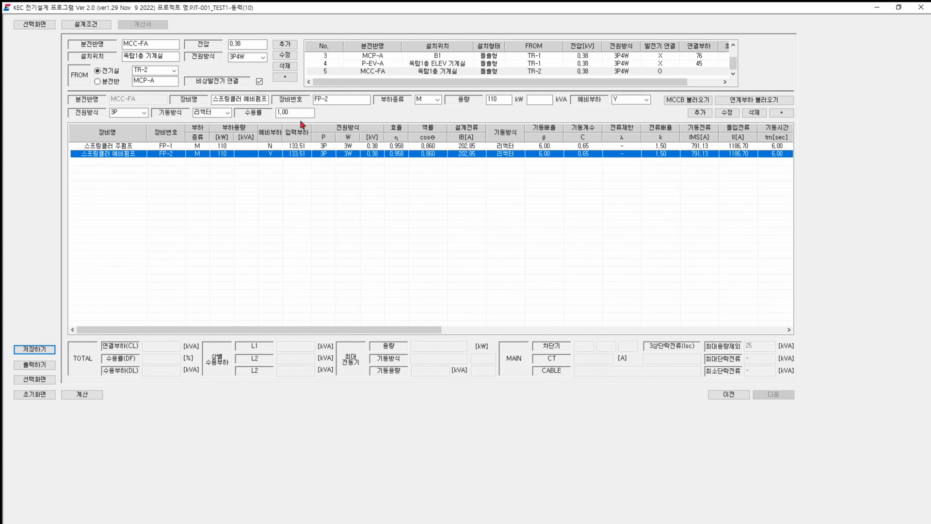
# Step: For a new load in panel MCC-FA, enter 스프링클러 보조펌프 as the equipment name and FP-3 as the equipment number
pyautogui.click(257, 100)
pyautogui.moveTo(255, 100); pyautogui.dragTo(210, 104)
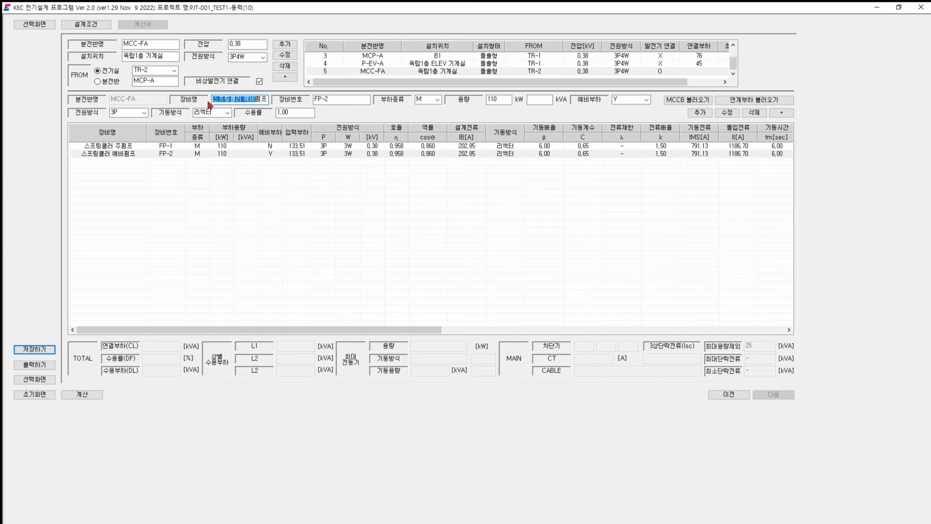
pyautogui.click(266, 99)
pyautogui.write('조펌프')
pyautogui.click(326, 99)
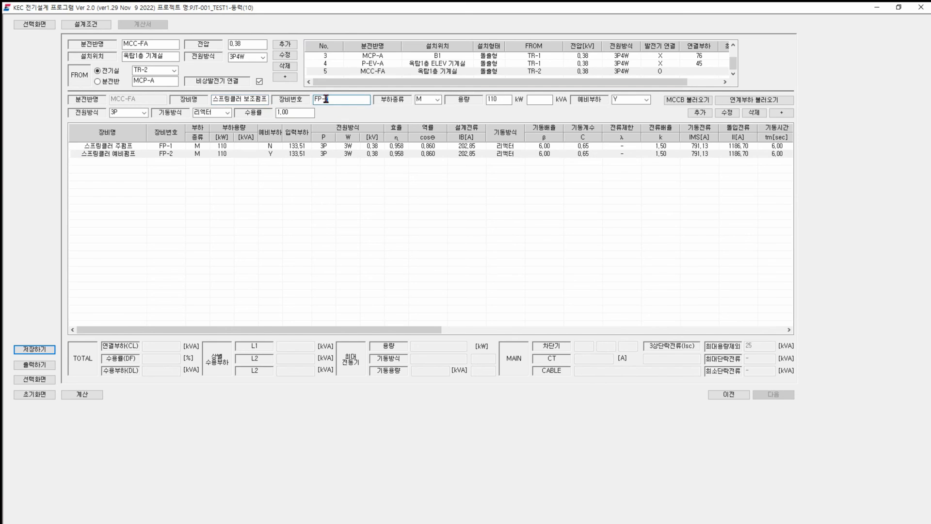
# Step: Set load FP-3 to 15 kW capacity, reserve load (예비부하) N and Y-D starting, and add it to MCC-FA
pyautogui.press('Tab')
pyautogui.press('Tab')
pyautogui.write('15')
pyautogui.click(626, 100)
pyautogui.click(629, 115)
pyautogui.click(228, 113)
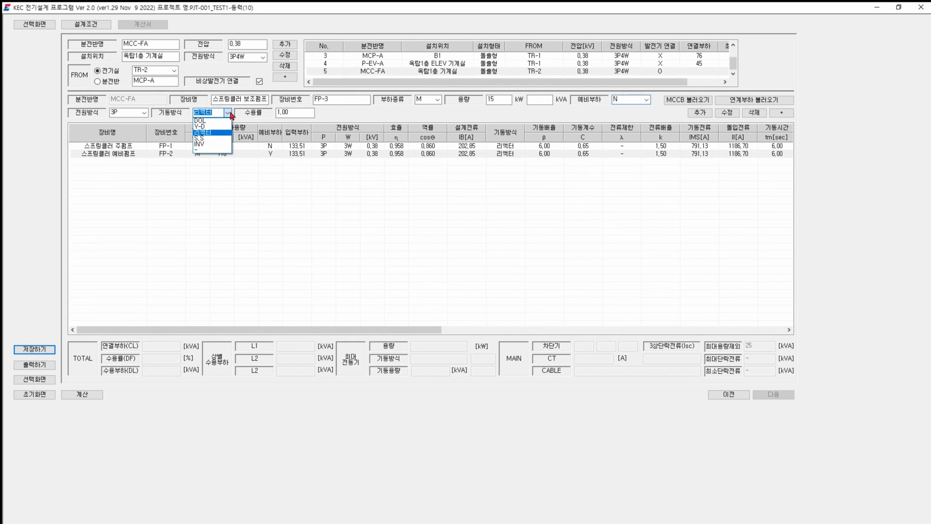
pyautogui.click(200, 126)
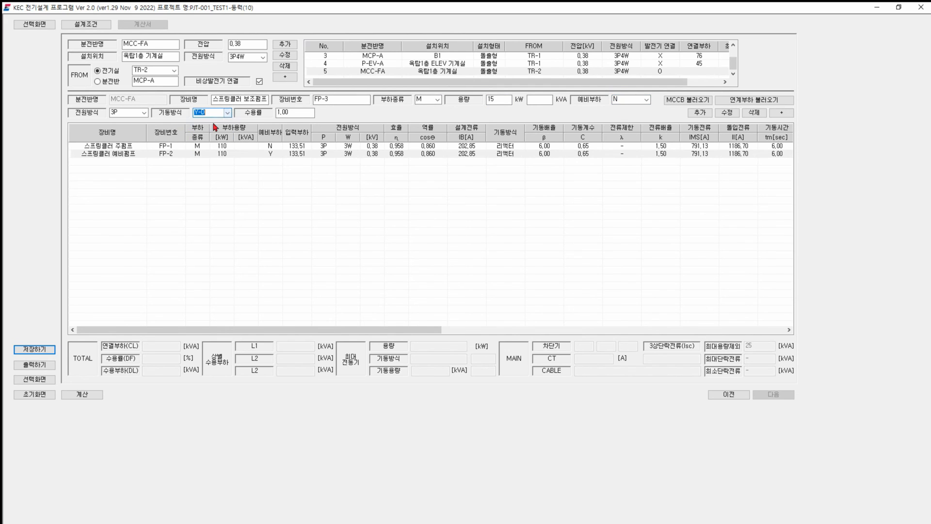
pyautogui.click(699, 112)
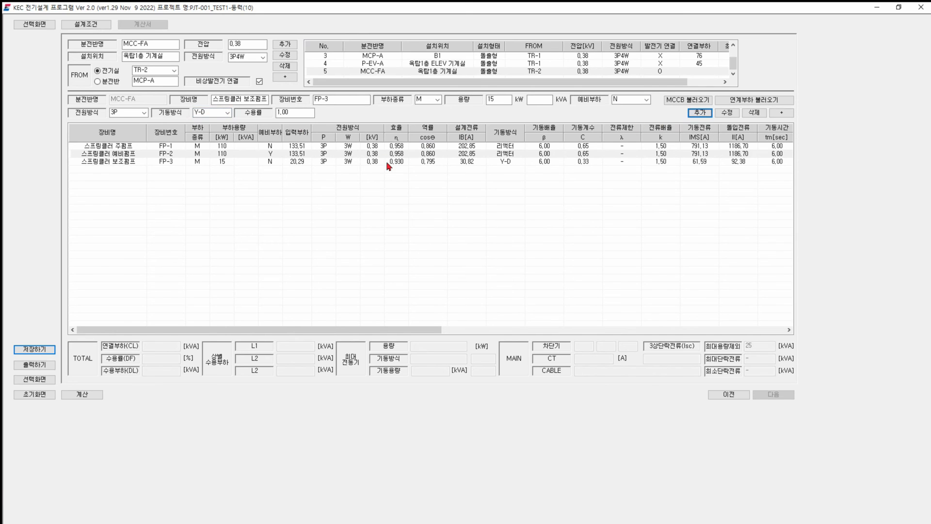
# Step: Calculate the totals of panel MCC-FA and save the power calculation sheet
pyautogui.click(82, 395)
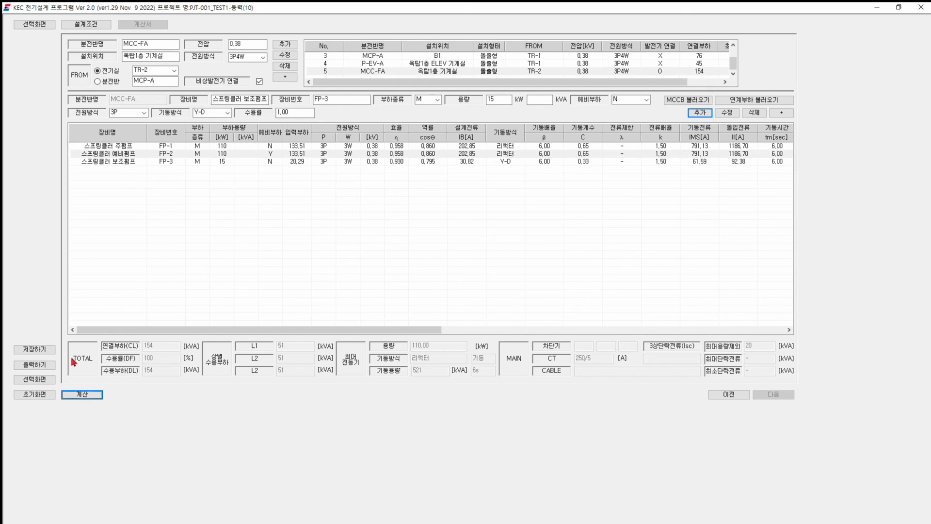
pyautogui.click(40, 350)
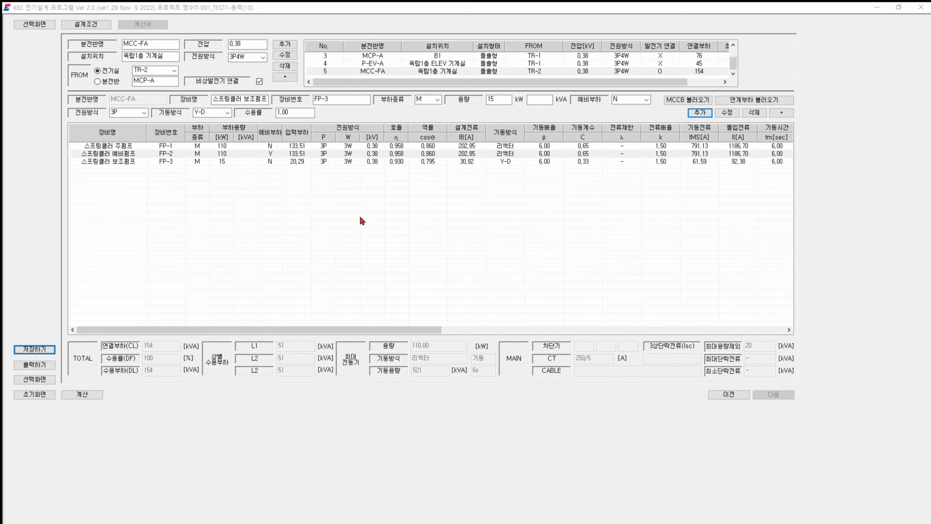
# Step: Compare the input loads and reserve load settings of FP-1, FP-2 and FP-3 in panel MCC-FA
pyautogui.click(148, 154)
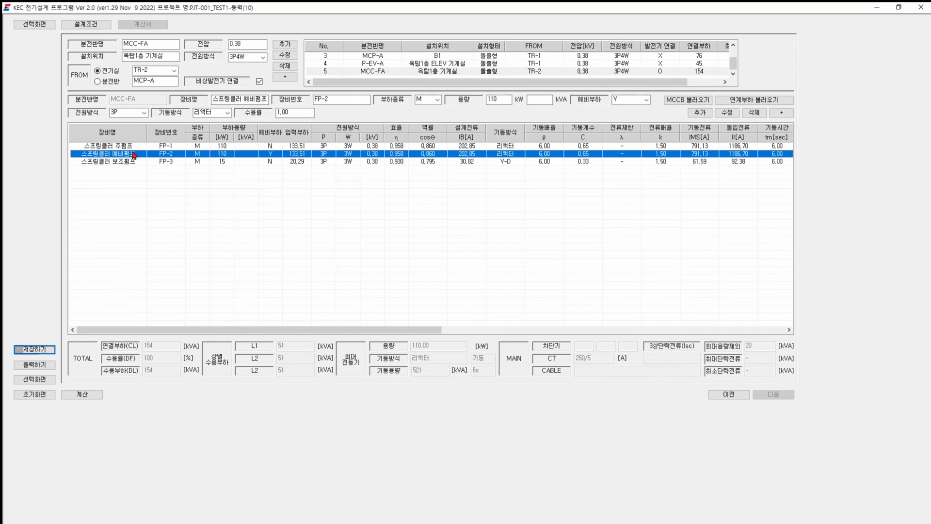
pyautogui.click(301, 146)
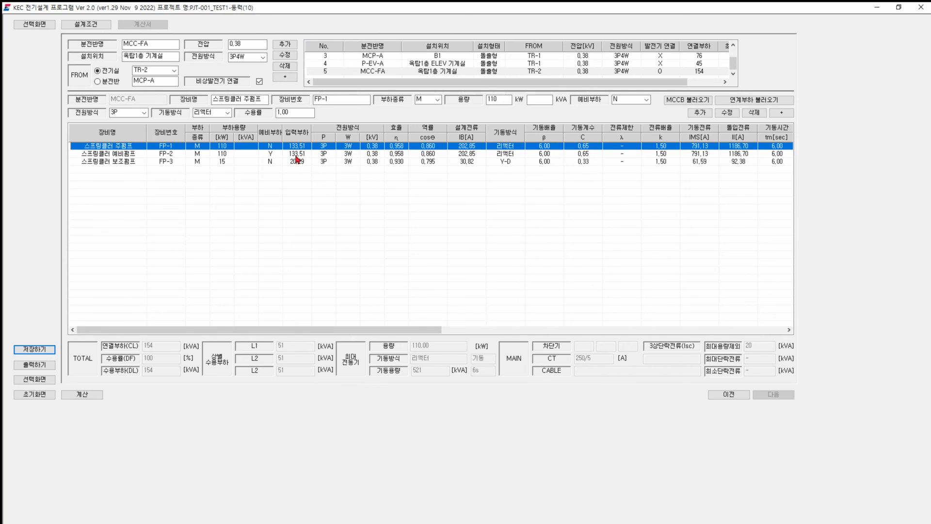
pyautogui.click(295, 154)
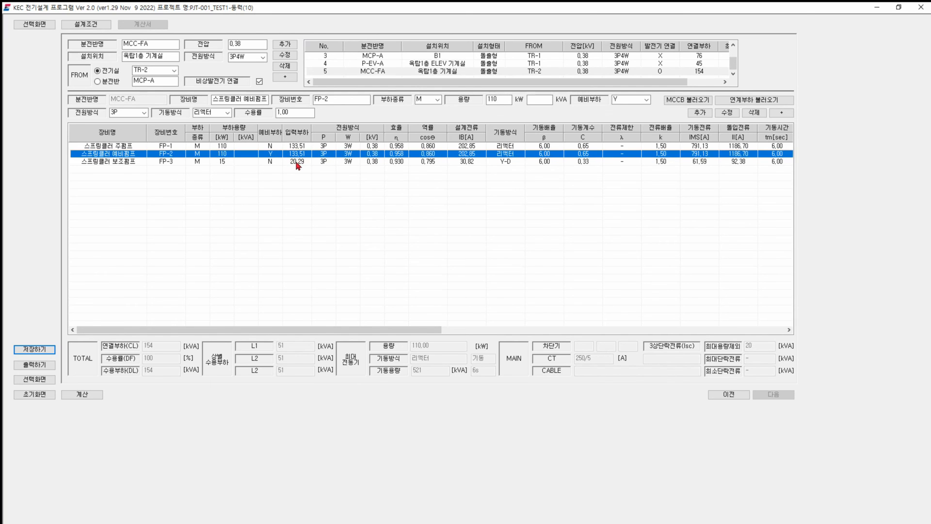
pyautogui.click(300, 162)
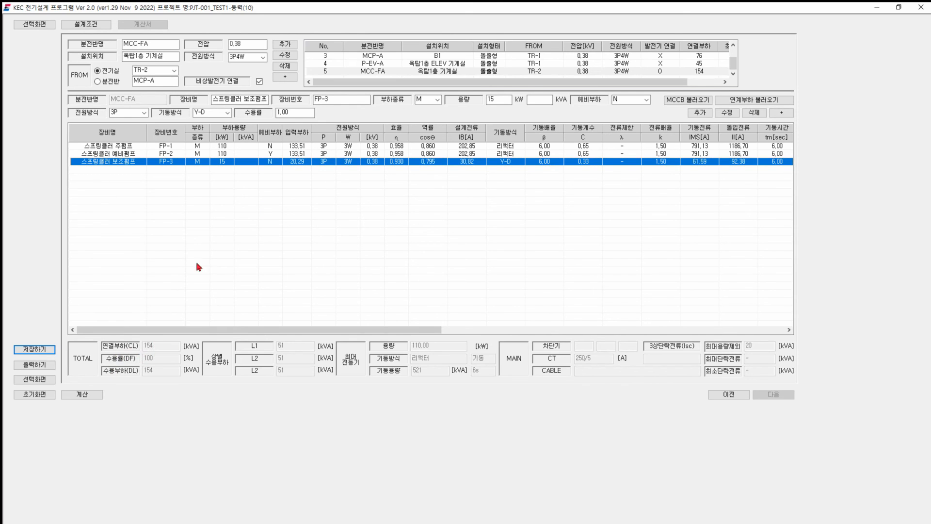
pyautogui.click(297, 155)
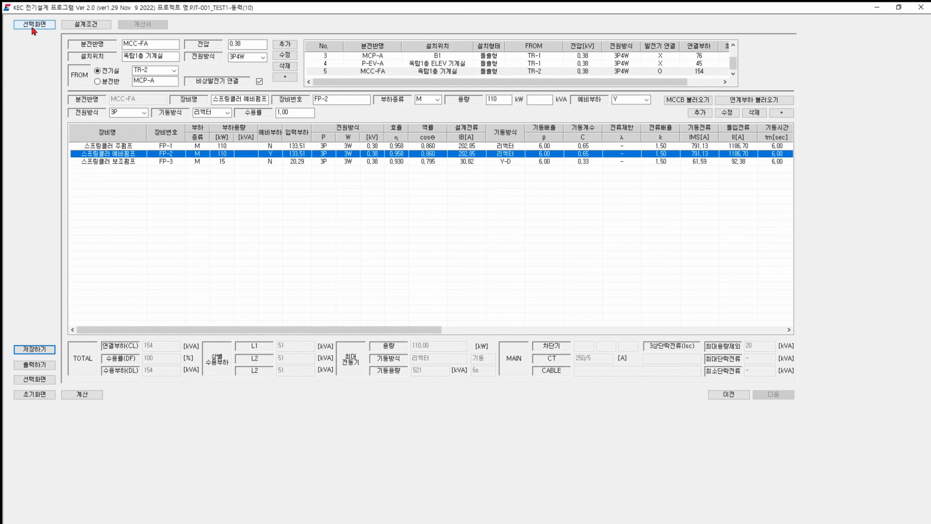
# Step: Output the 프로젝트 표지 and 동력 계산서 and save them on the desktop as the PDF file temp
pyautogui.click(35, 367)
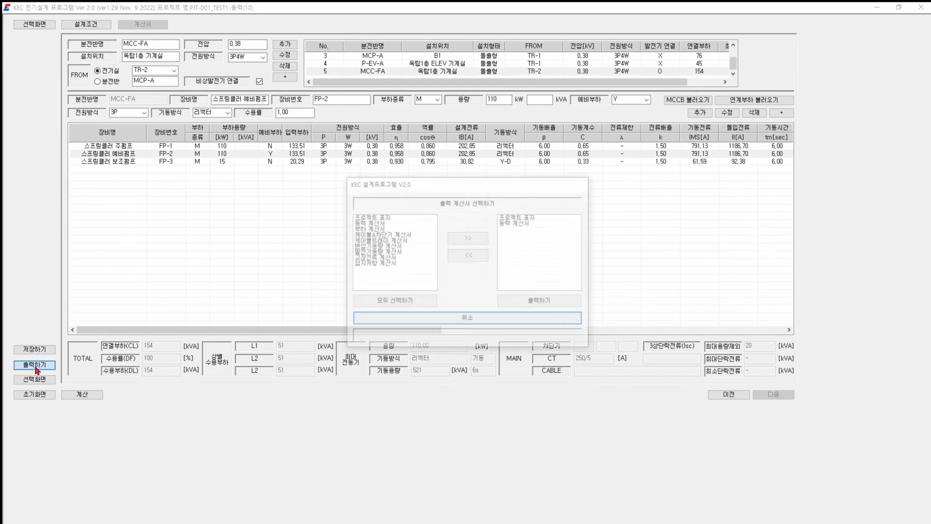
pyautogui.click(523, 220)
pyautogui.click(526, 226)
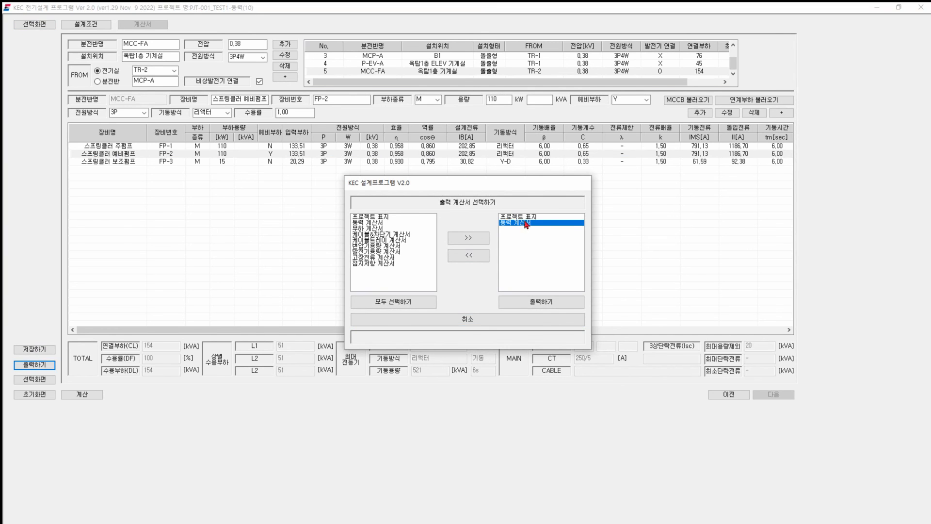
pyautogui.click(542, 303)
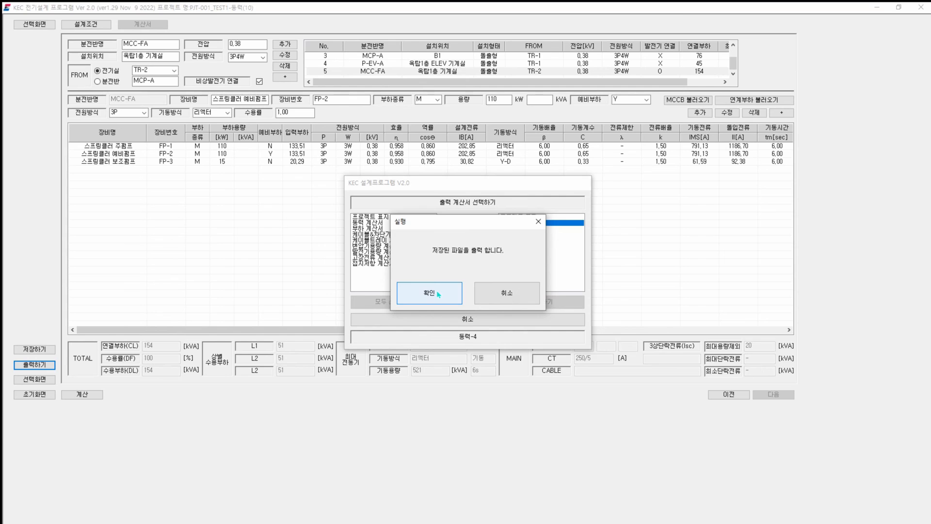
pyautogui.click(429, 293)
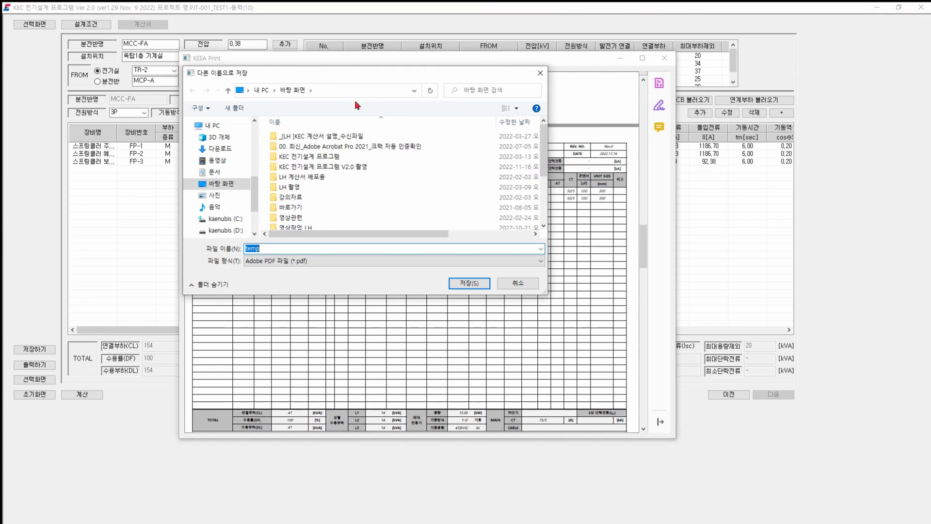
pyautogui.moveTo(339, 75); pyautogui.dragTo(412, 99)
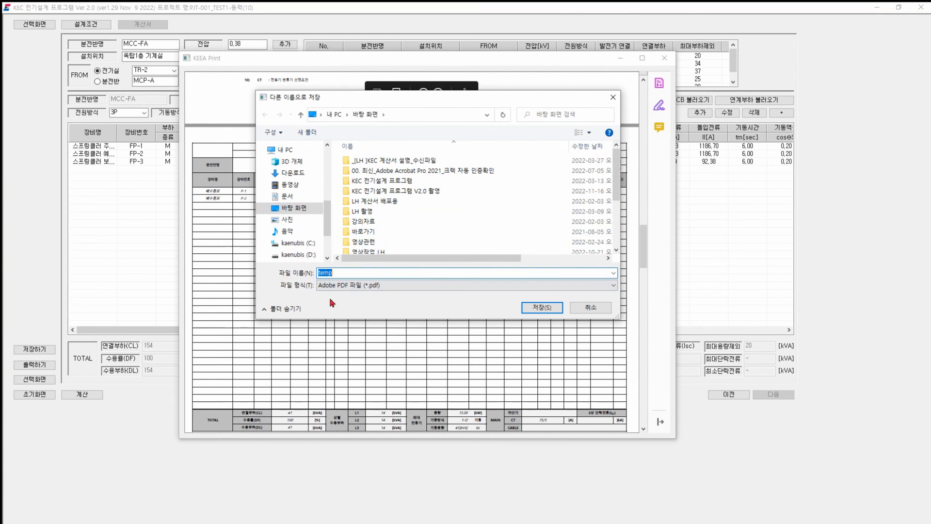
pyautogui.click(540, 307)
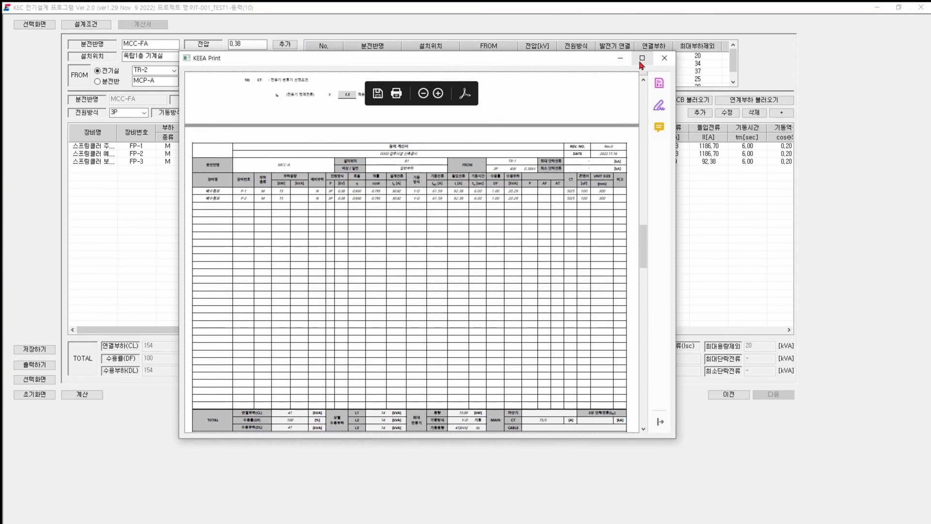
# Step: Maximize the print preview and examine the MCC-A sheet, then the MCC-FA sheet's loads, main breaker and cable fields
pyautogui.click(642, 58)
pyautogui.moveTo(908, 241); pyautogui.dragTo(882, 260)
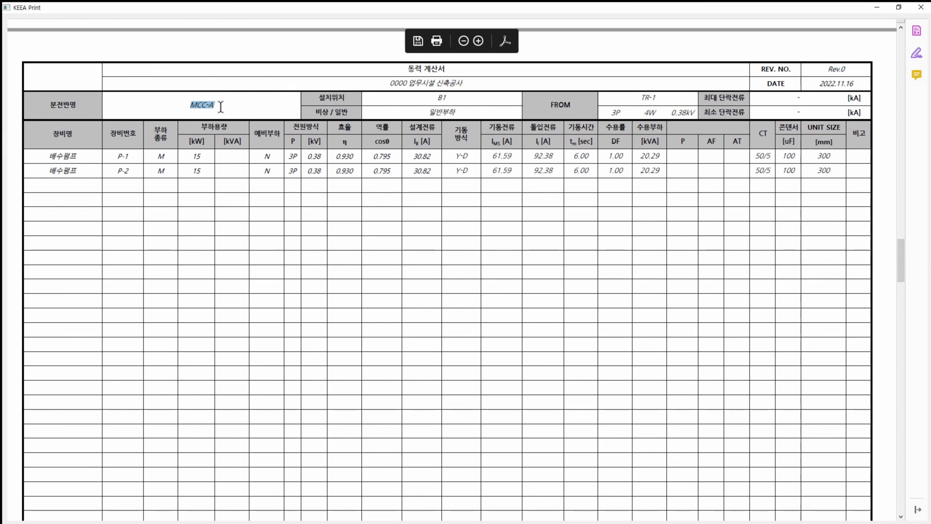
pyautogui.moveTo(900, 254); pyautogui.dragTo(894, 489)
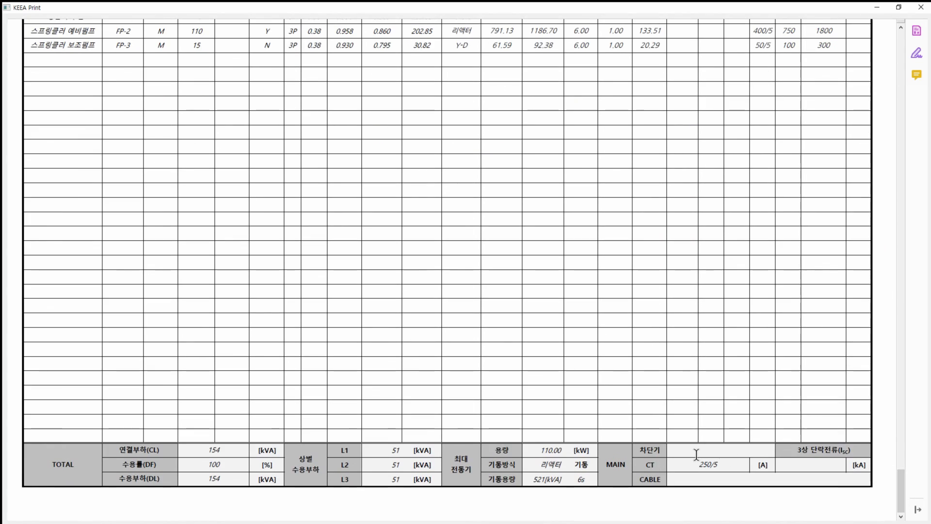
pyautogui.doubleClick(657, 453)
pyautogui.doubleClick(658, 483)
pyautogui.scroll(3, 633, 339)
pyautogui.moveTo(73, 163); pyautogui.dragTo(121, 160)
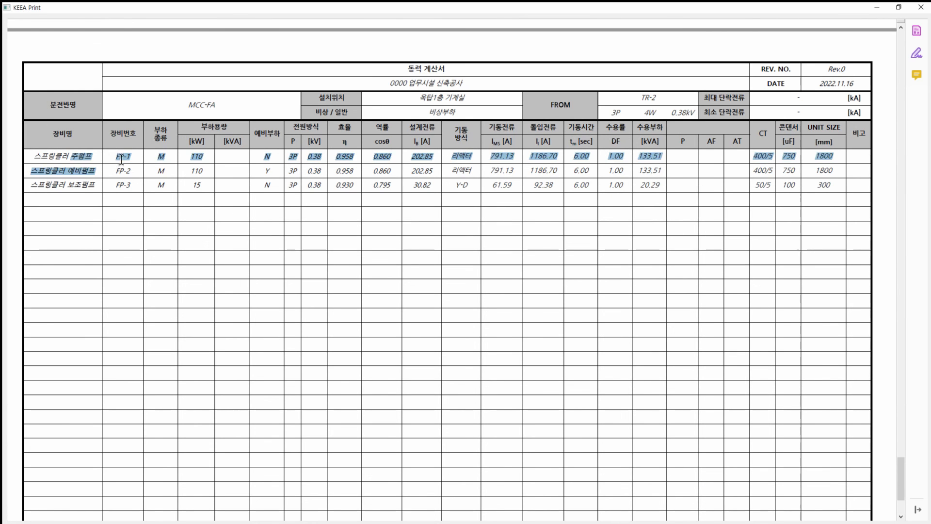
pyautogui.click(673, 162)
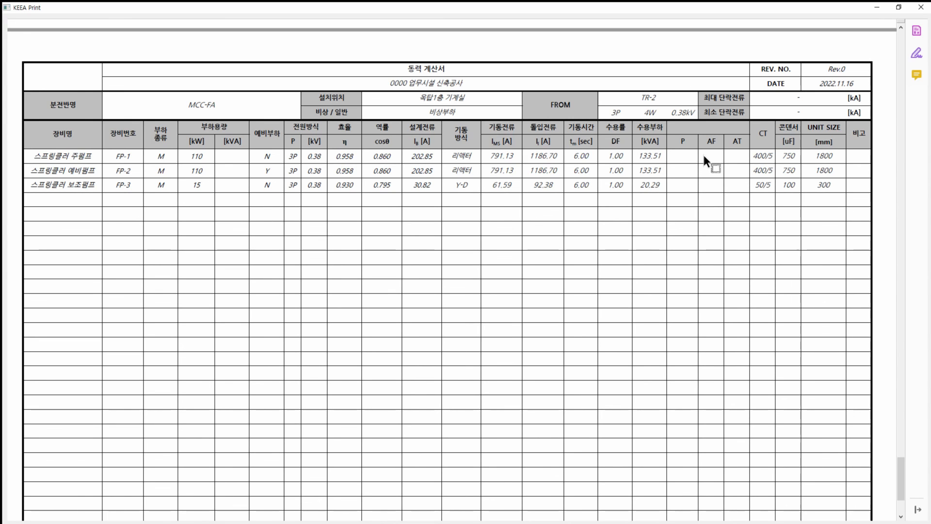
# Step: Review the P-EV-A and MCP-A sheets in the print preview and close it
pyautogui.scroll(3, 672, 227)
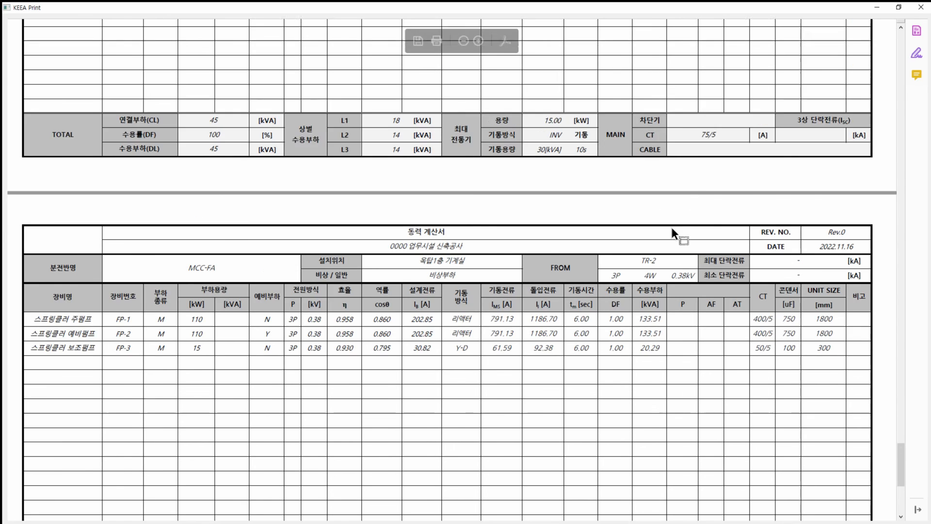
pyautogui.scroll(10, 672, 228)
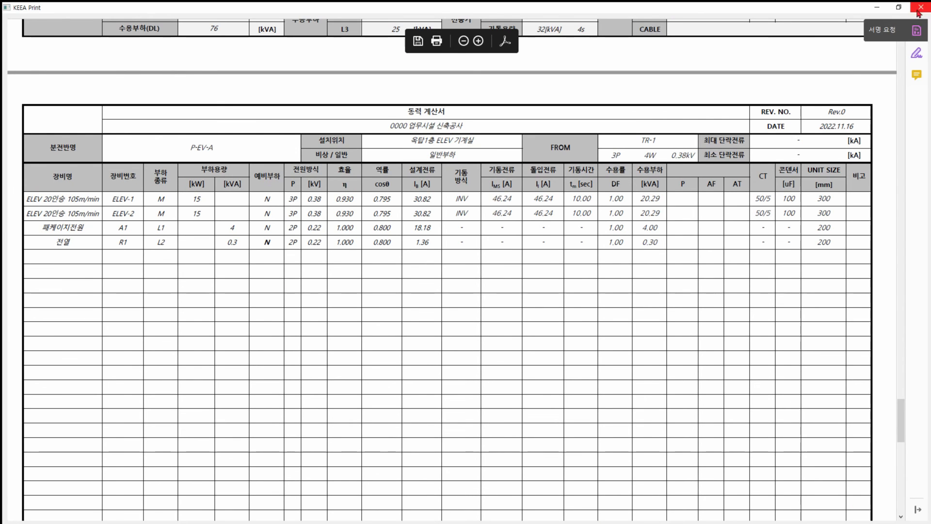
pyautogui.scroll(3, 682, 347)
pyautogui.scroll(10, 669, 330)
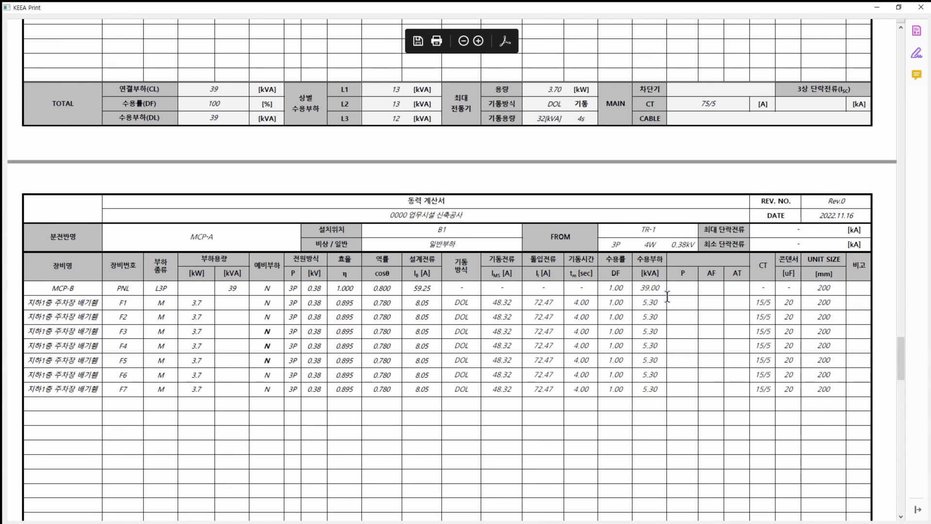
pyautogui.click(921, 7)
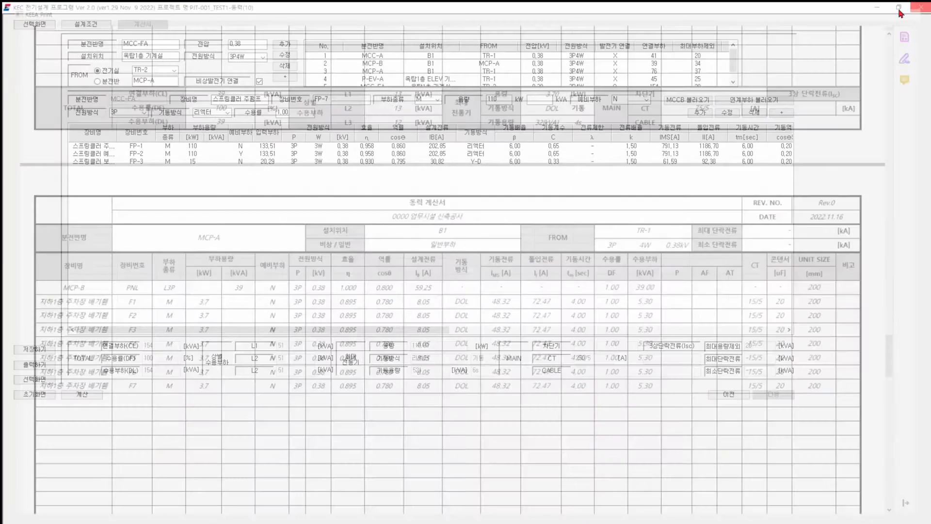